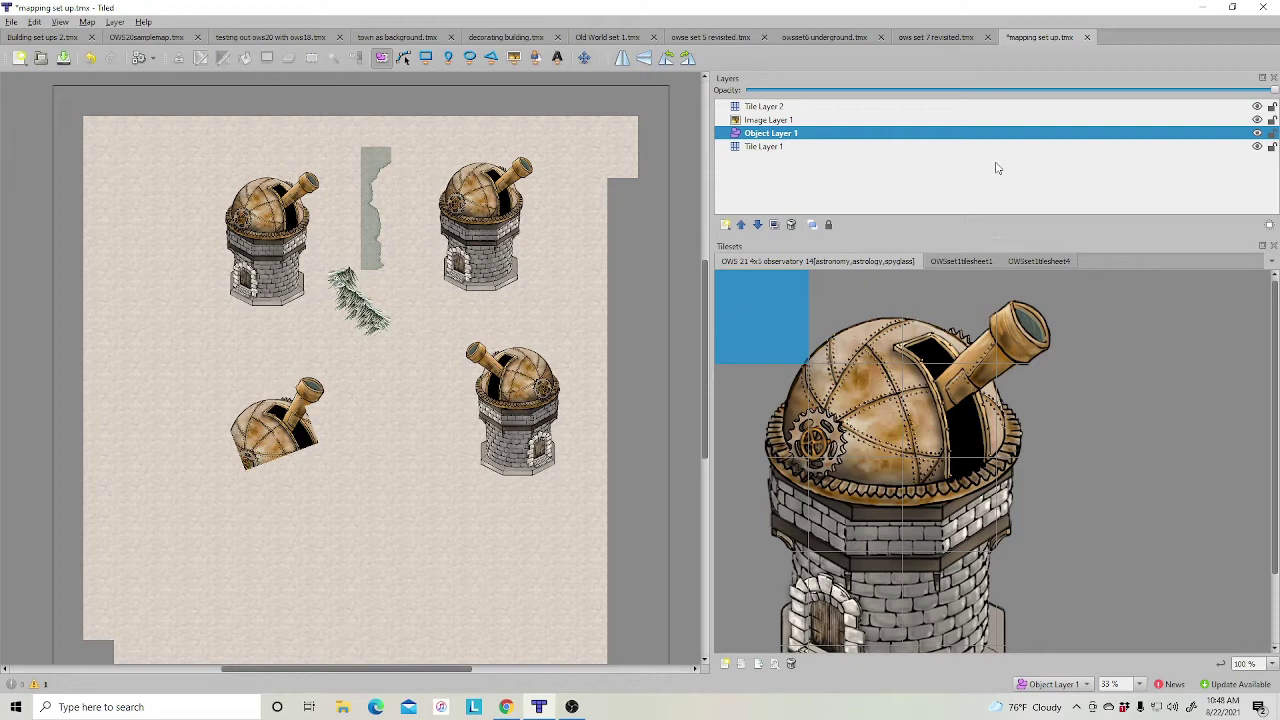
Move the observatory on Image Layer 1 closer to the map's upper-left corner
left_click(767, 120)
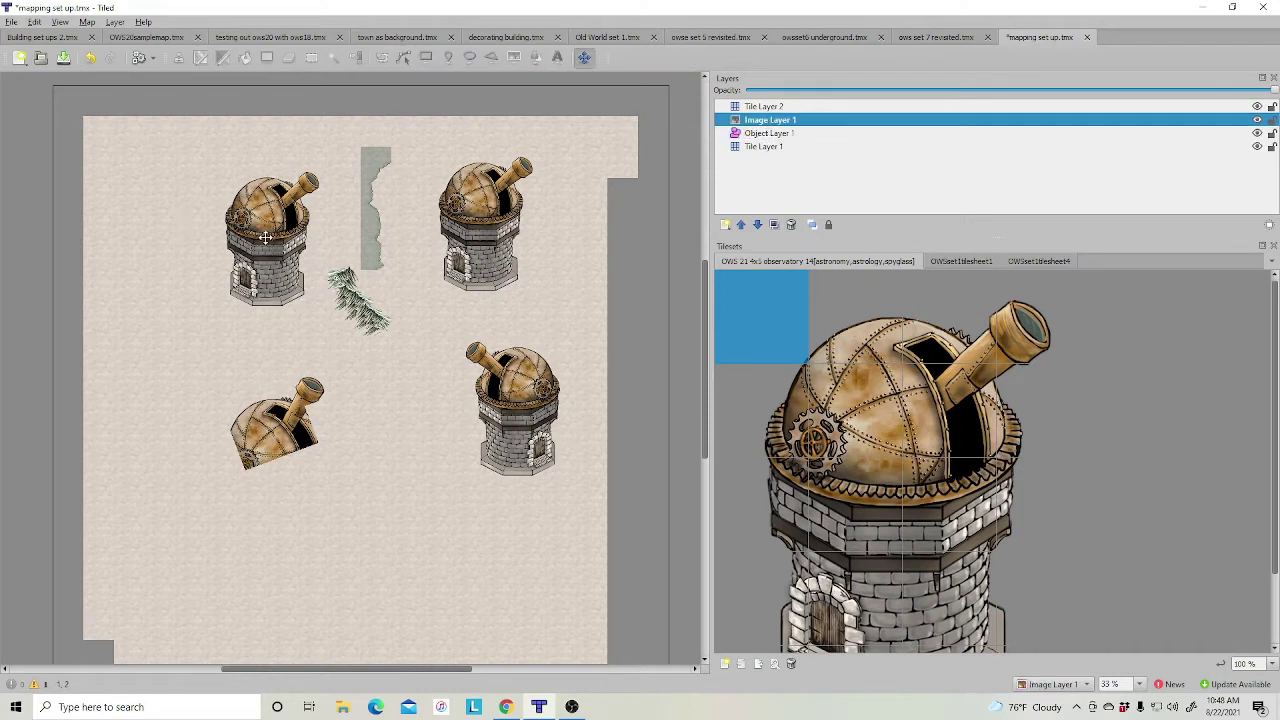
left_click_drag(268, 240, 171, 215)
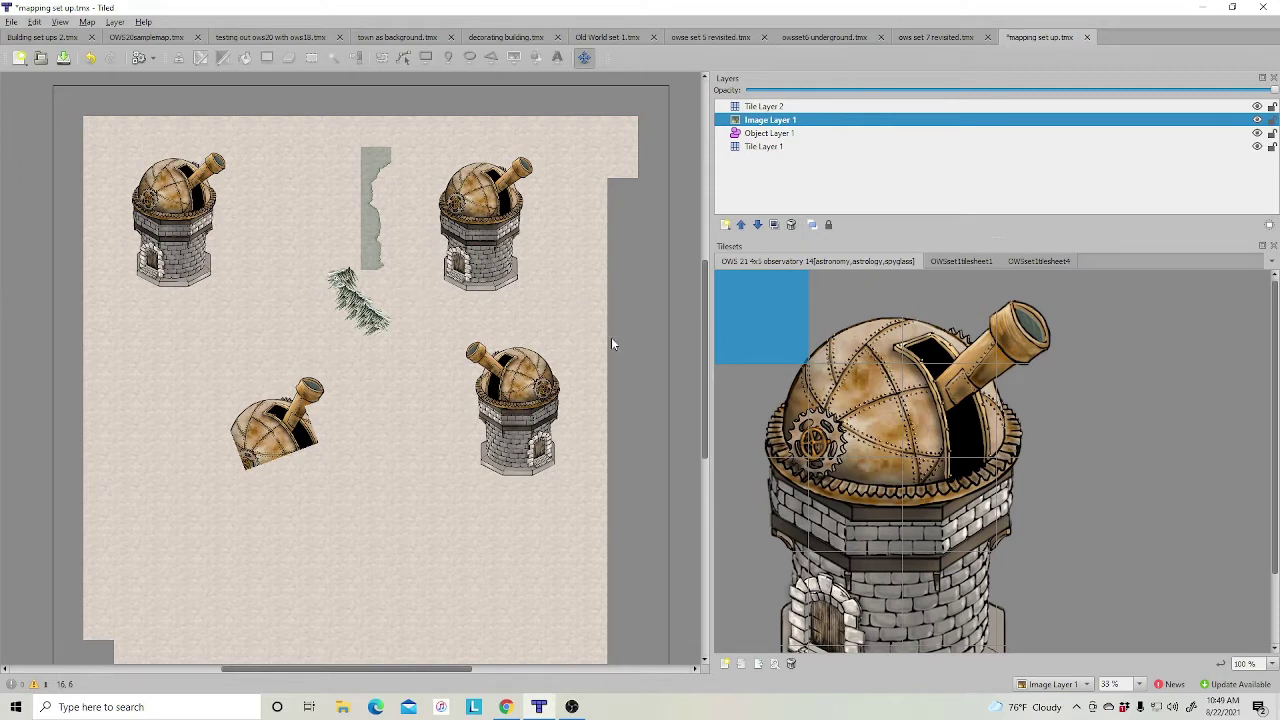
Show the grid on the decorating building map and examine how the tower house's decorations sit against it
left_click(507, 38)
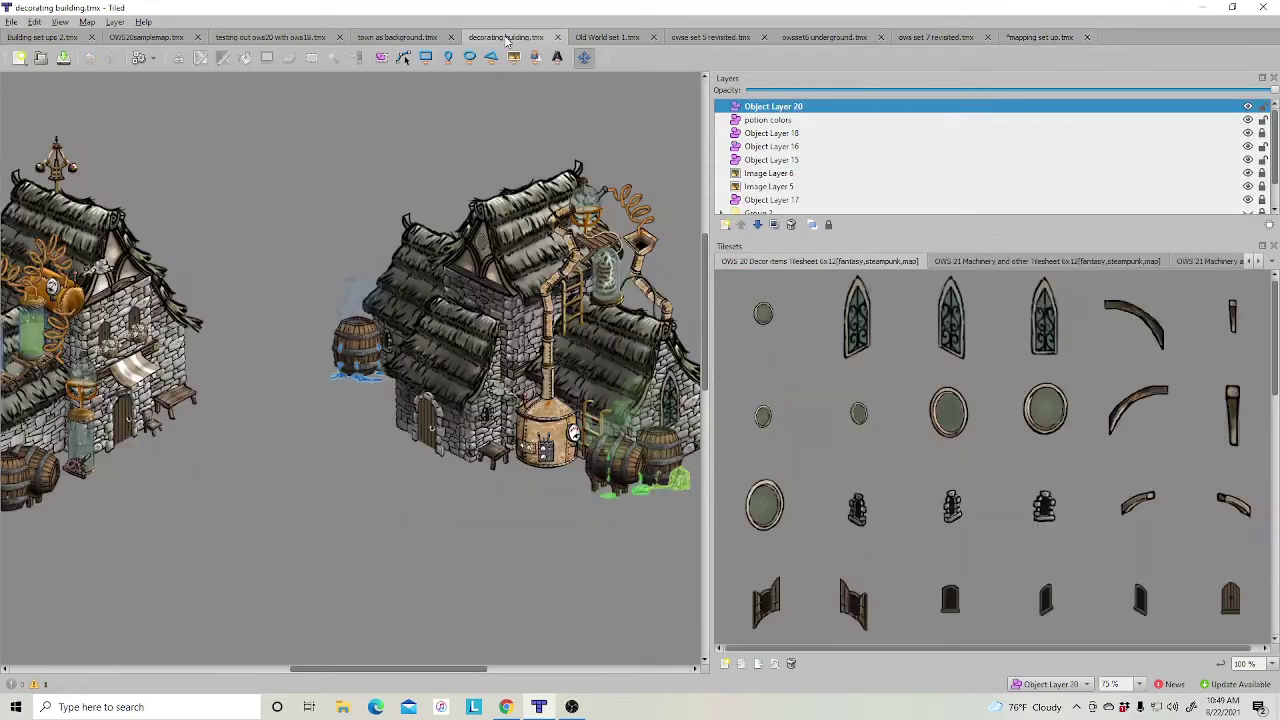
left_click_drag(403, 669, 320, 628)
scroll(398, 528, "up", 2)
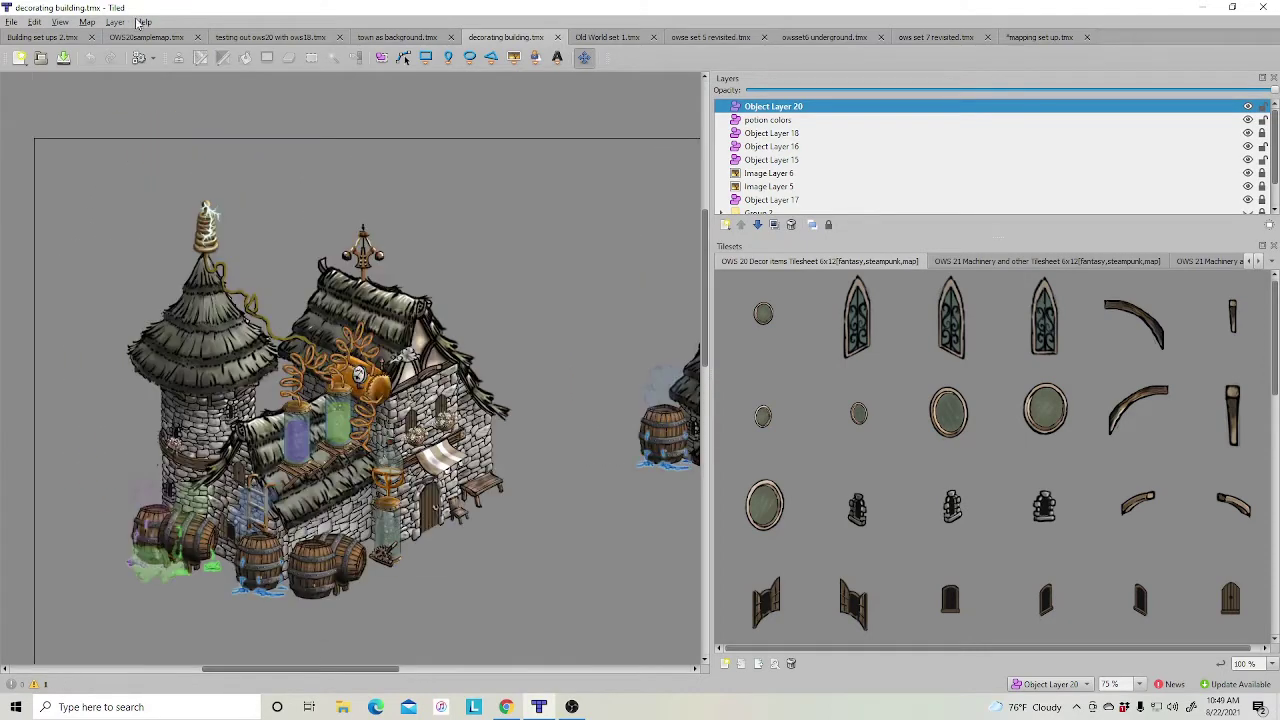
left_click(60, 22)
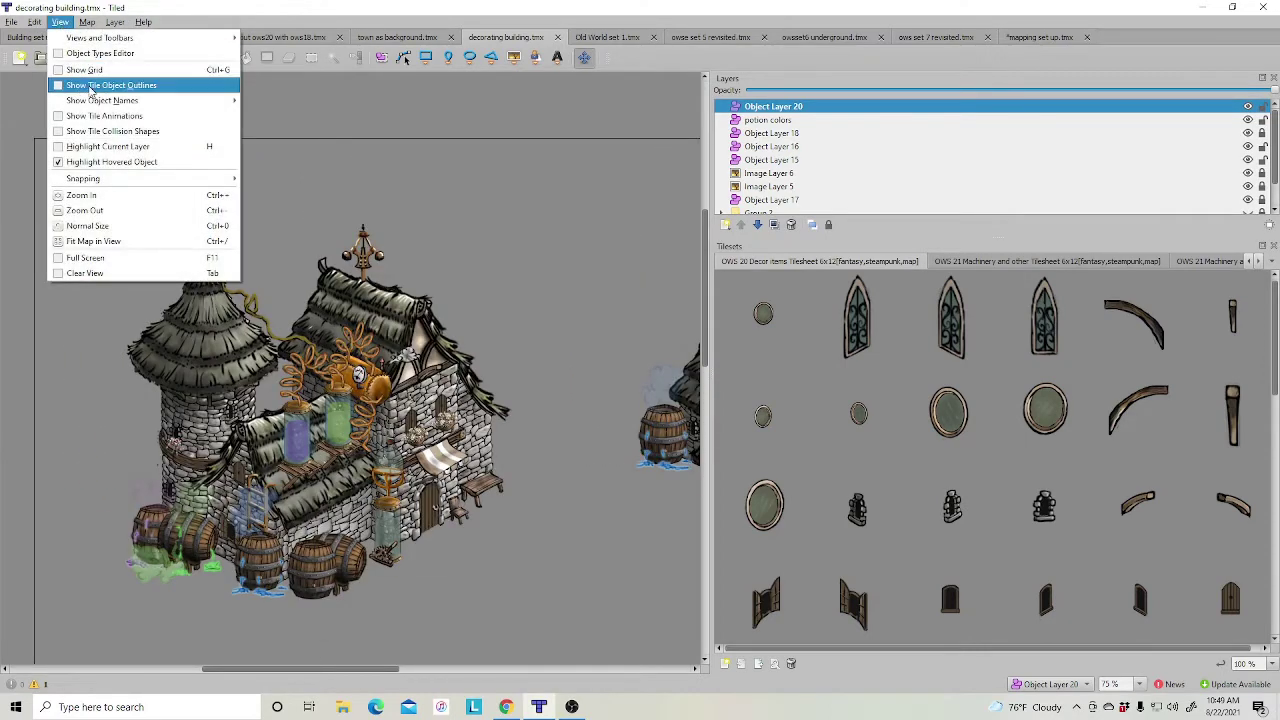
left_click(101, 74)
scroll(452, 350, "down", 2)
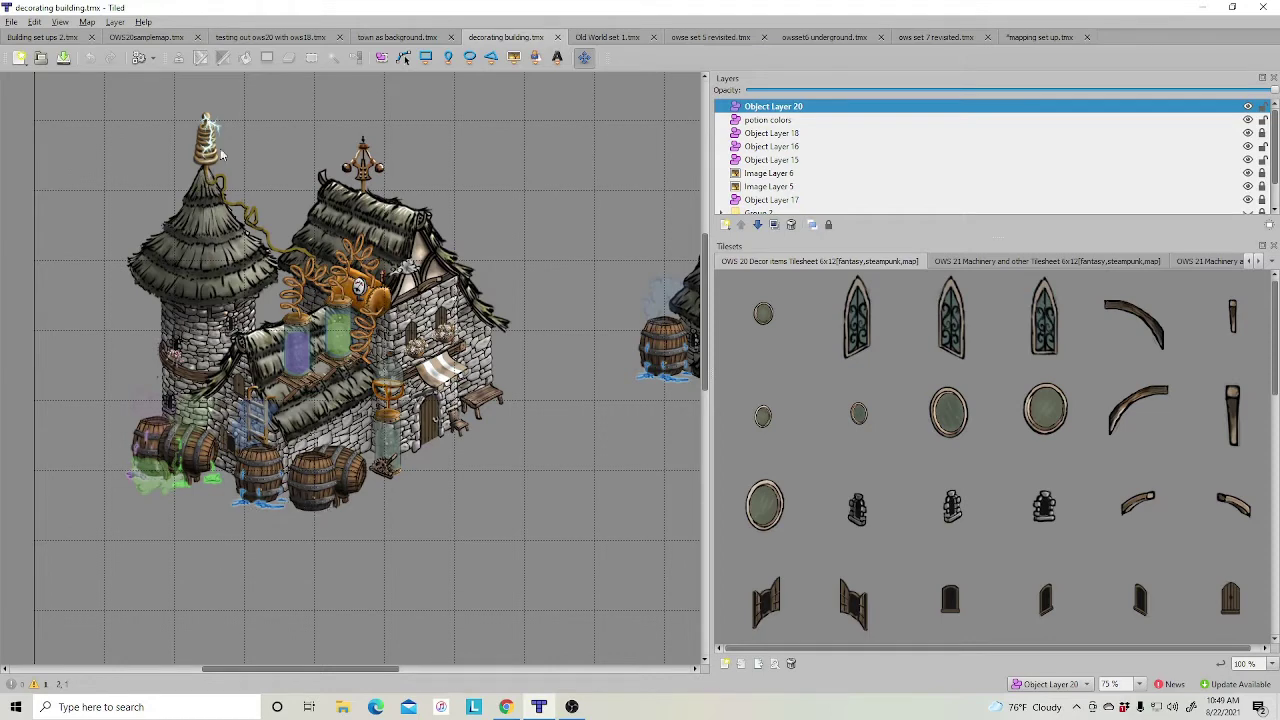
scroll(494, 255, "up", 2)
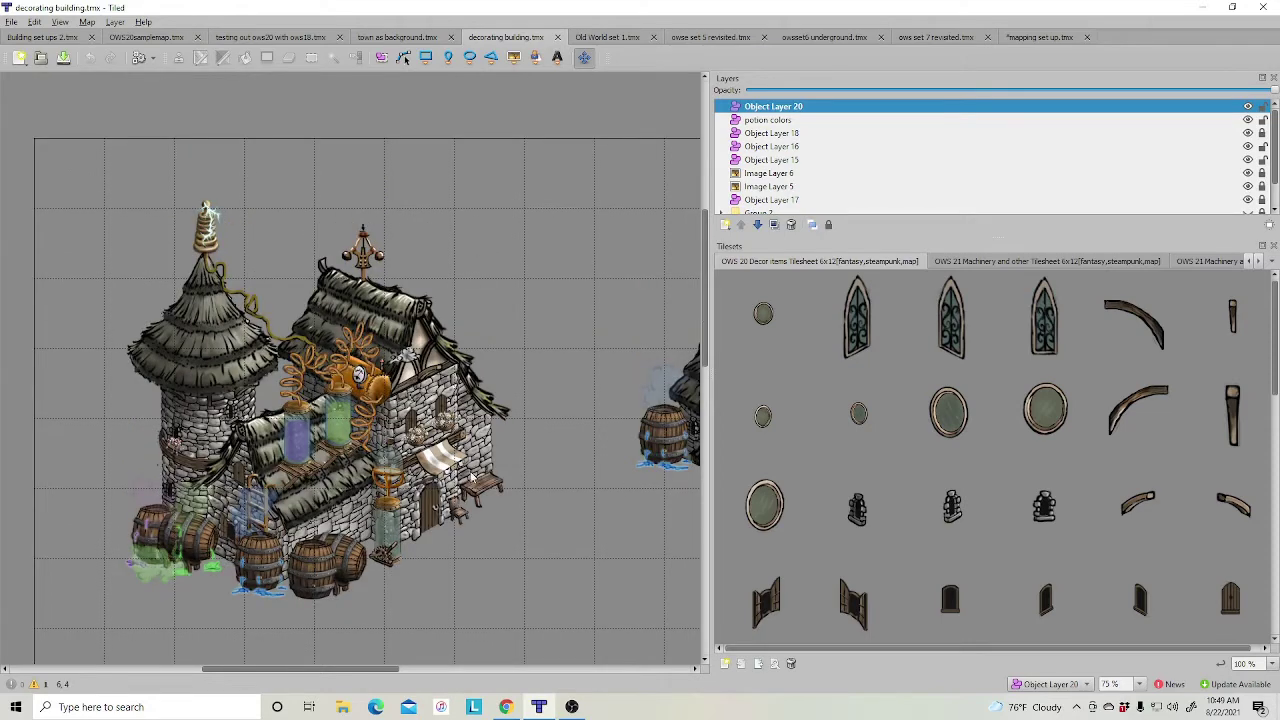
left_click_drag(318, 669, 278, 670)
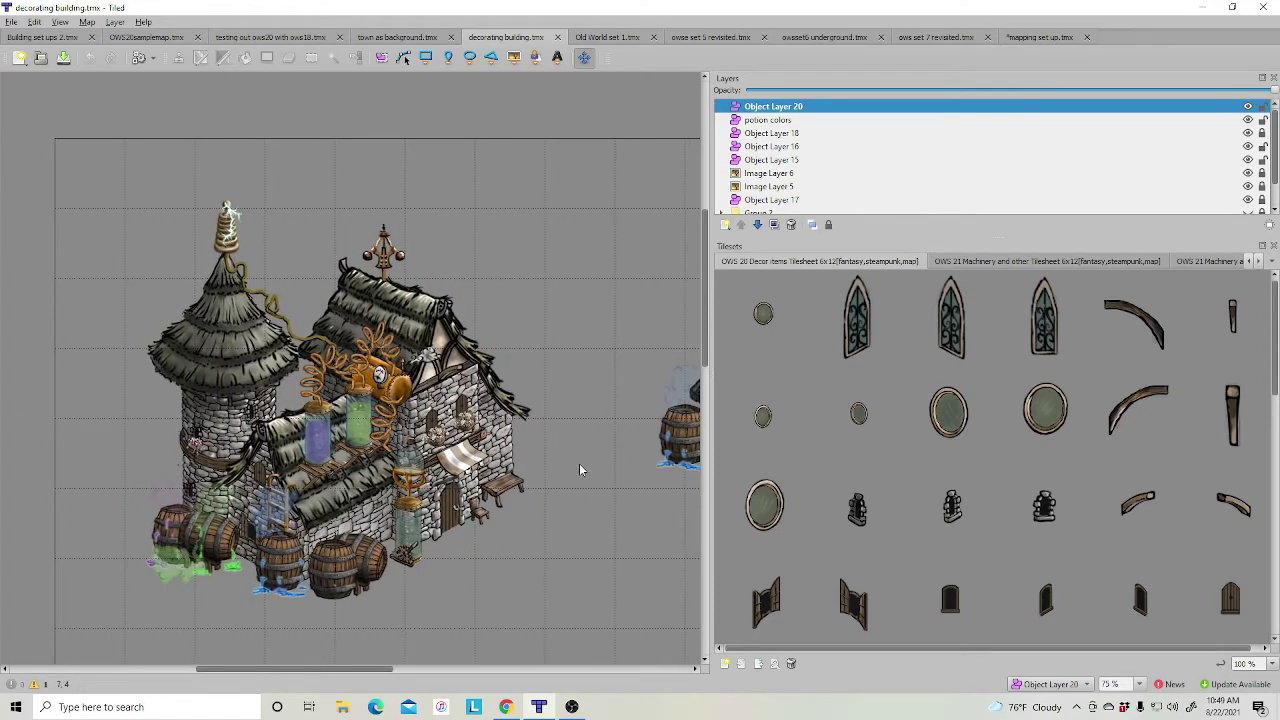
Return to the mapping set up map, reposition the Image Layer 1 observatory near the upper-left corner, and hide the grid
left_click(1028, 40)
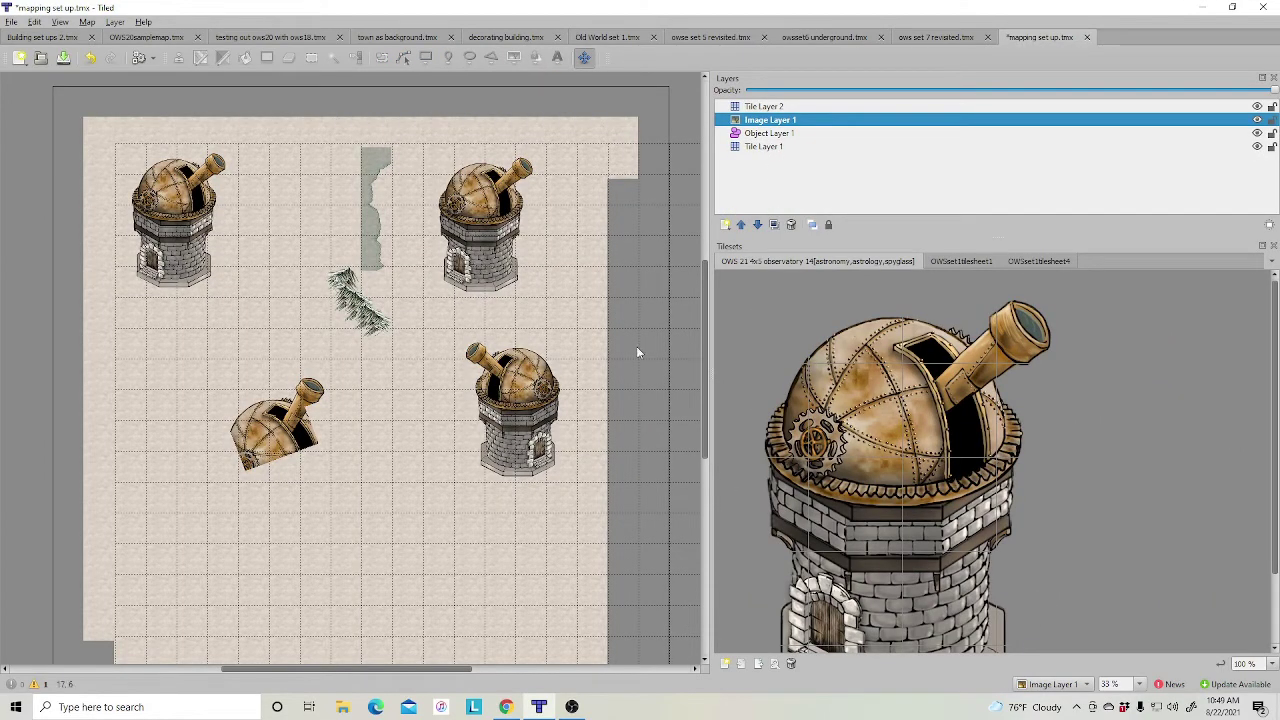
mouse_move(180, 212)
left_mouse_down()
mouse_move(160, 187)
mouse_move(222, 165)
mouse_move(217, 237)
mouse_move(148, 170)
mouse_move(270, 306)
mouse_move(250, 292)
mouse_move(288, 312)
mouse_move(190, 189)
left_mouse_up()
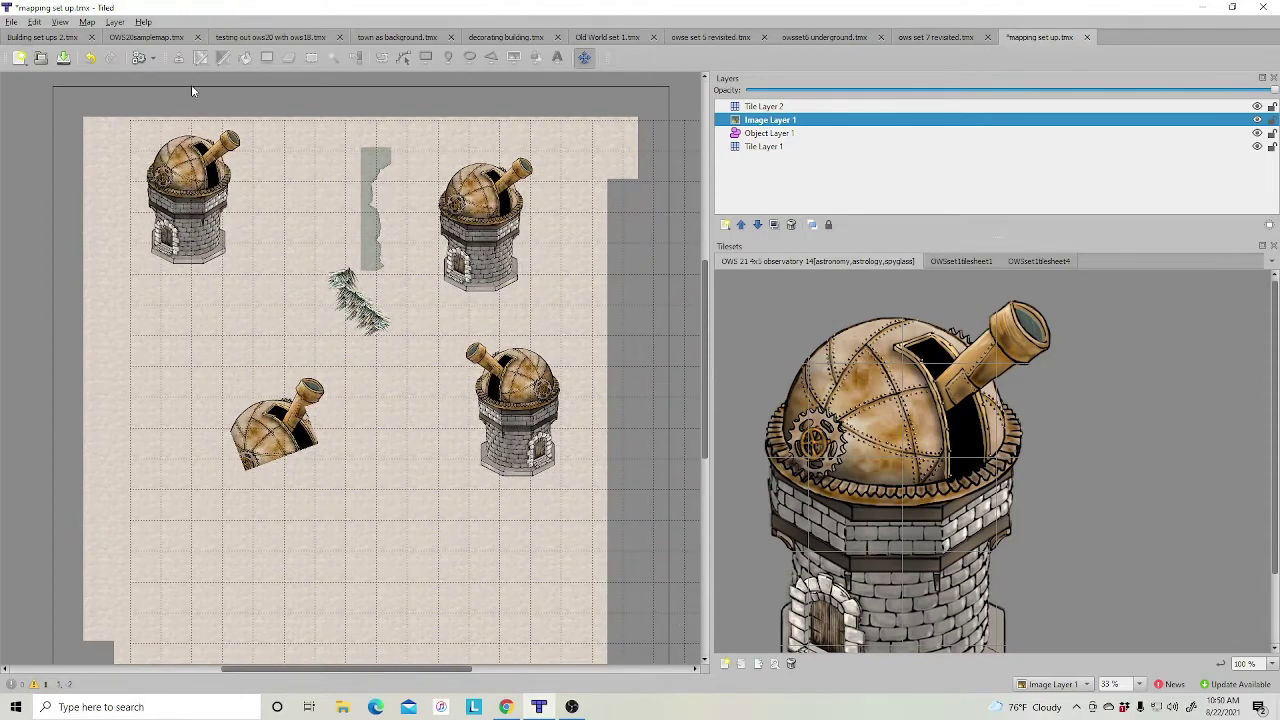
left_click(88, 23)
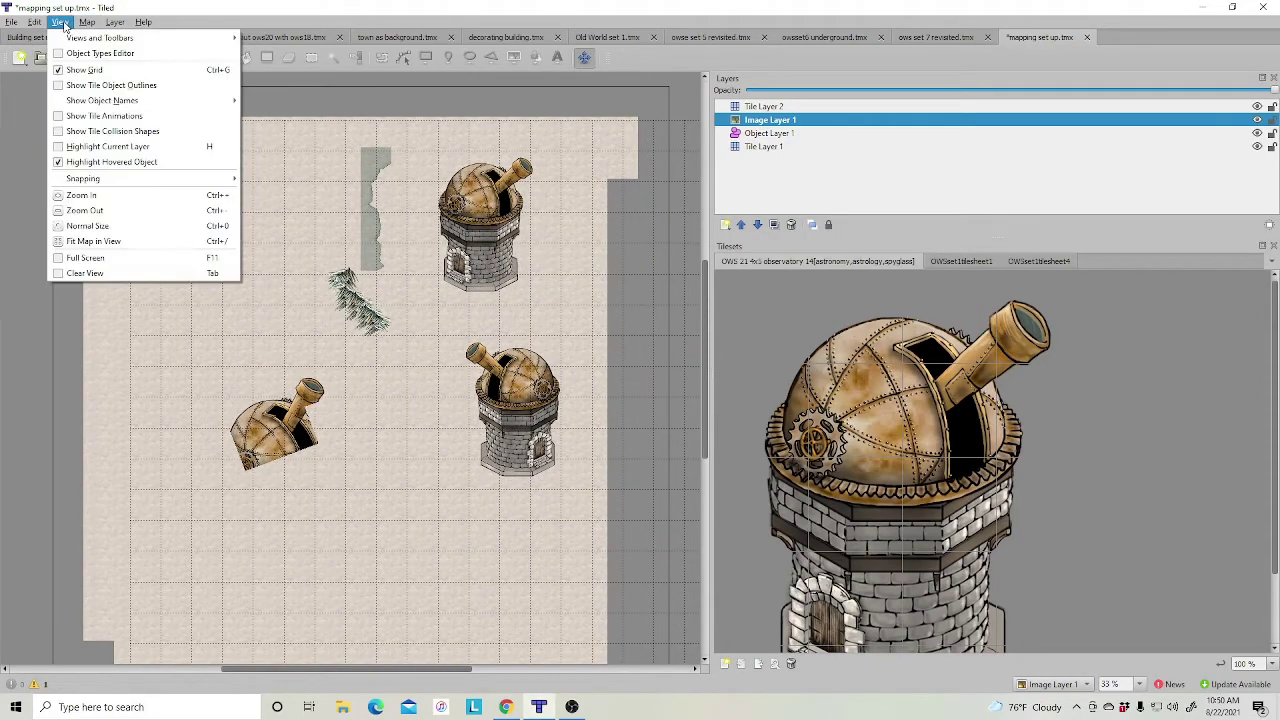
left_click(84, 70)
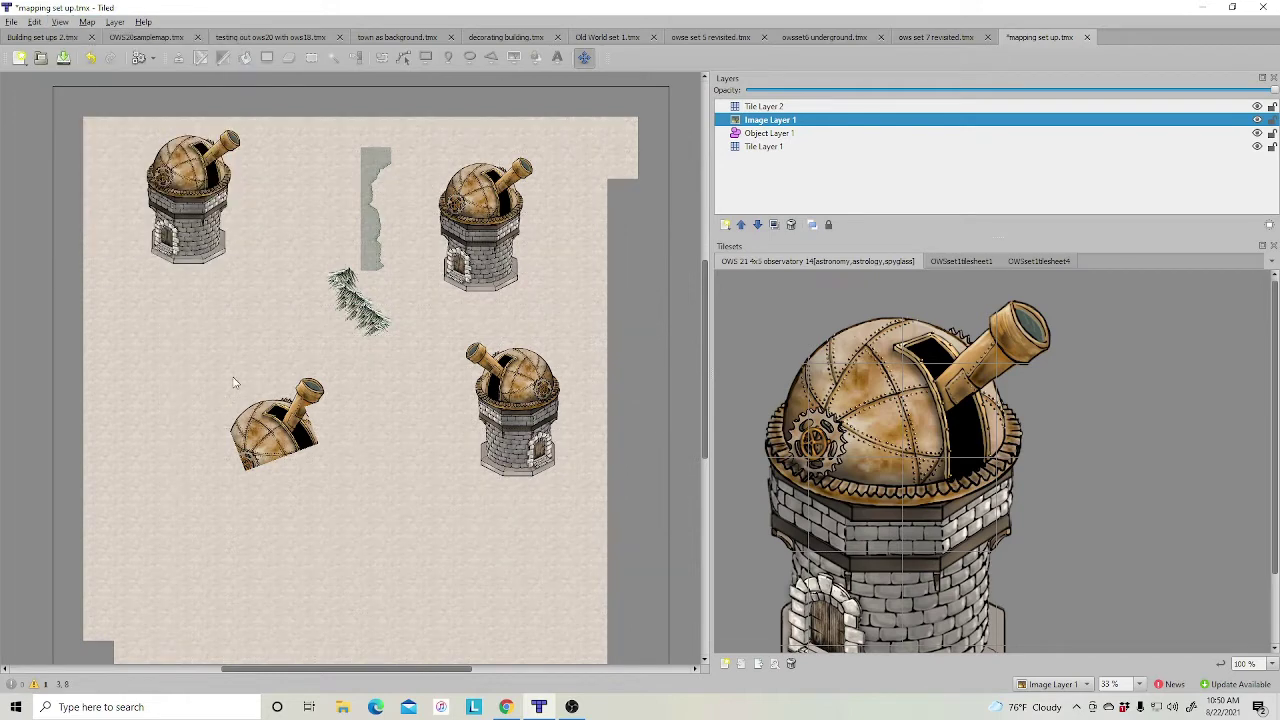
left_click_drag(195, 236, 163, 248)
Activate Tile Layer 2 and pick up the first six tile rows of OWSset1tilesheet4 as a stamp
left_click(772, 108)
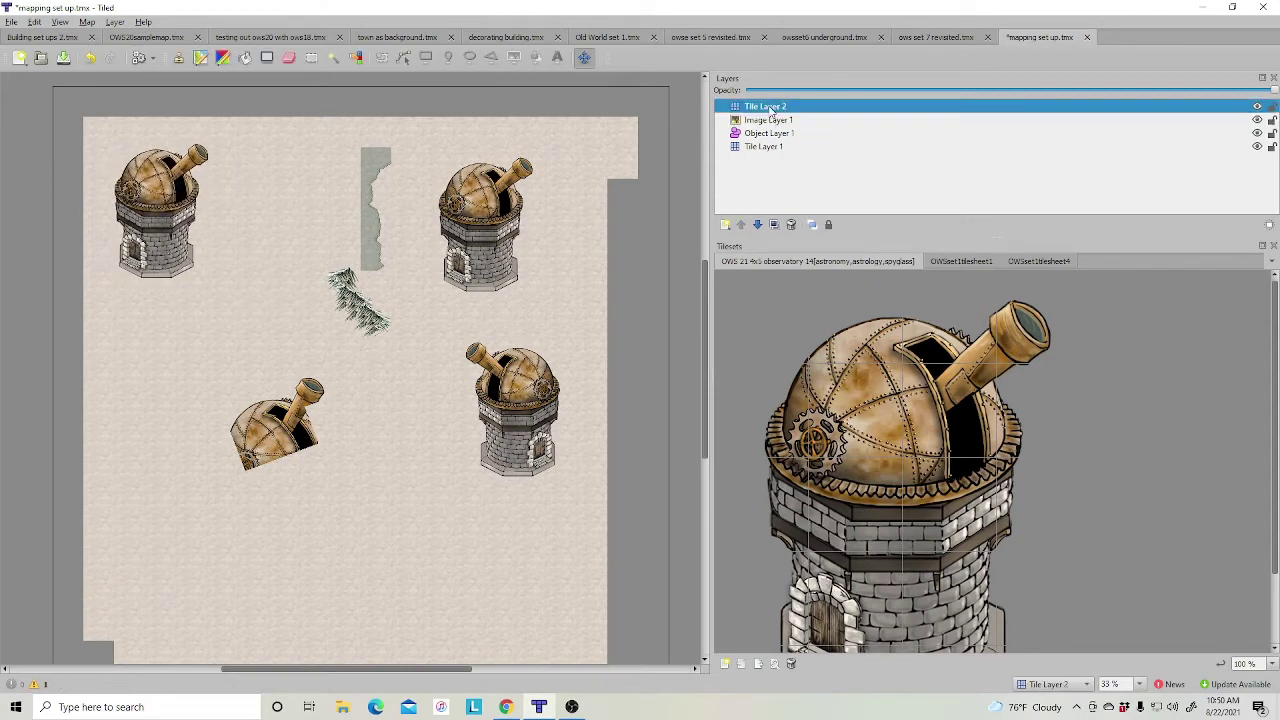
left_click(744, 305)
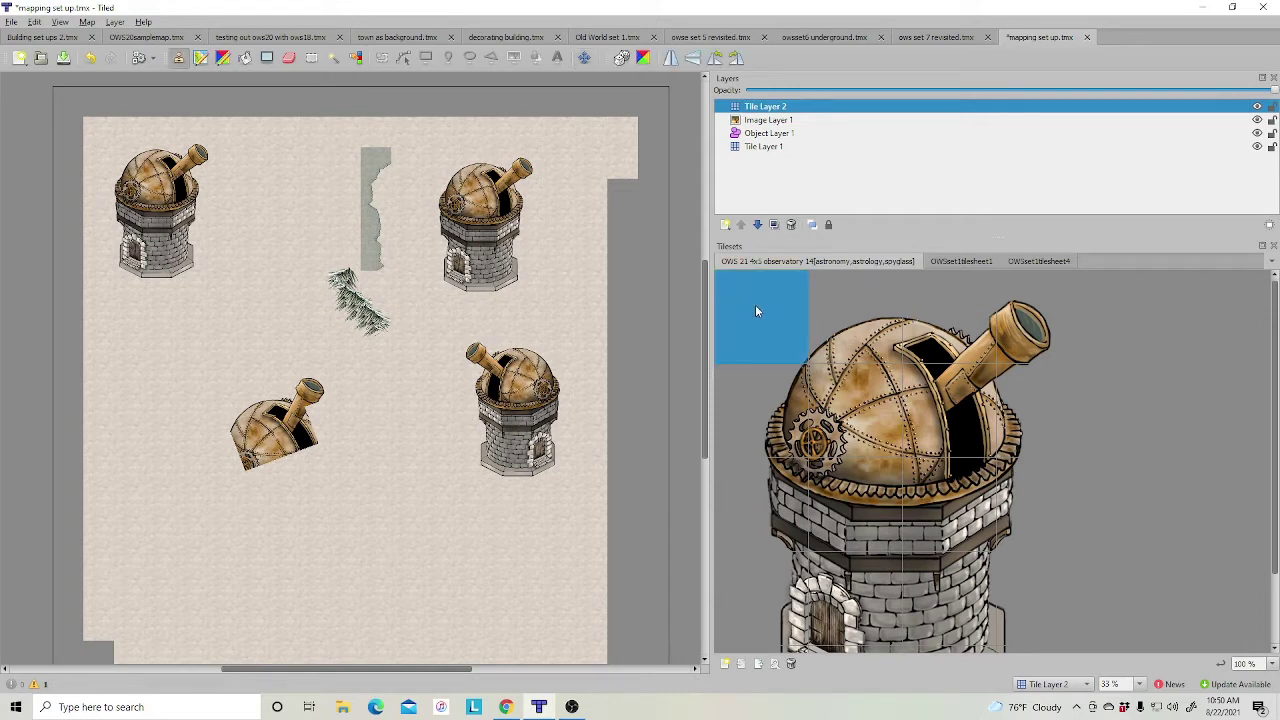
left_click(963, 262)
left_click(1038, 262)
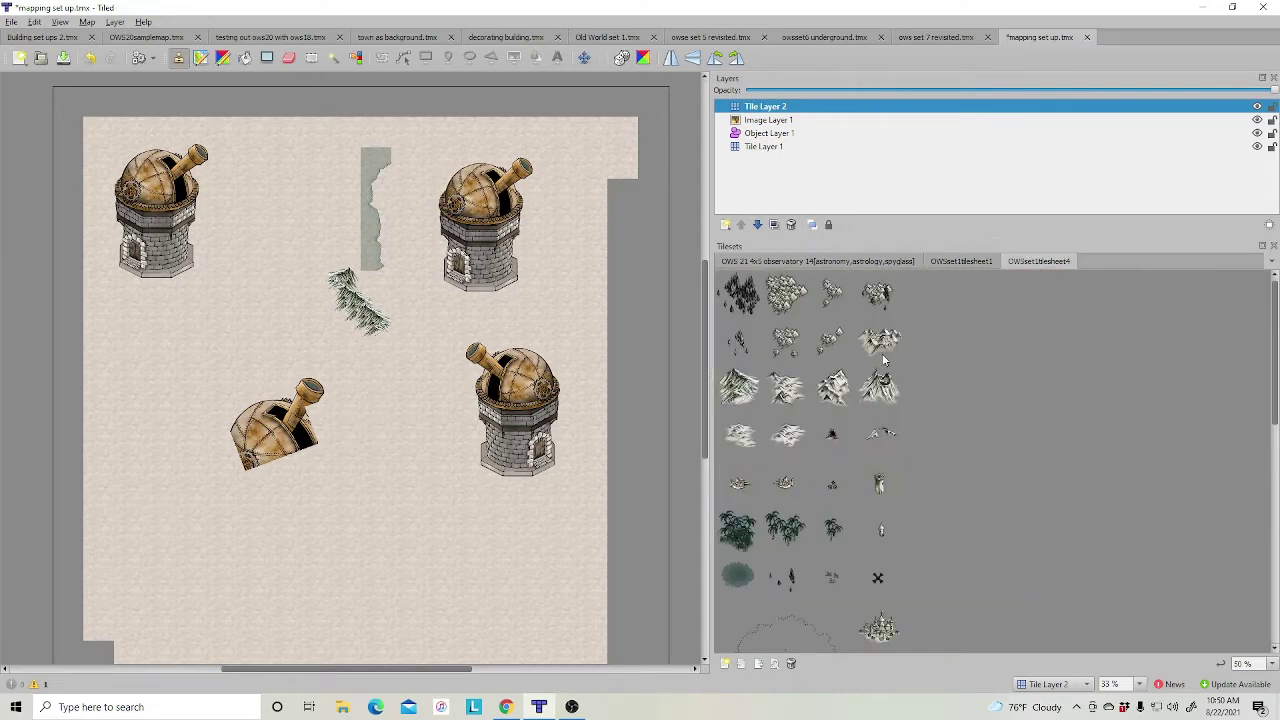
left_click_drag(744, 296, 893, 545)
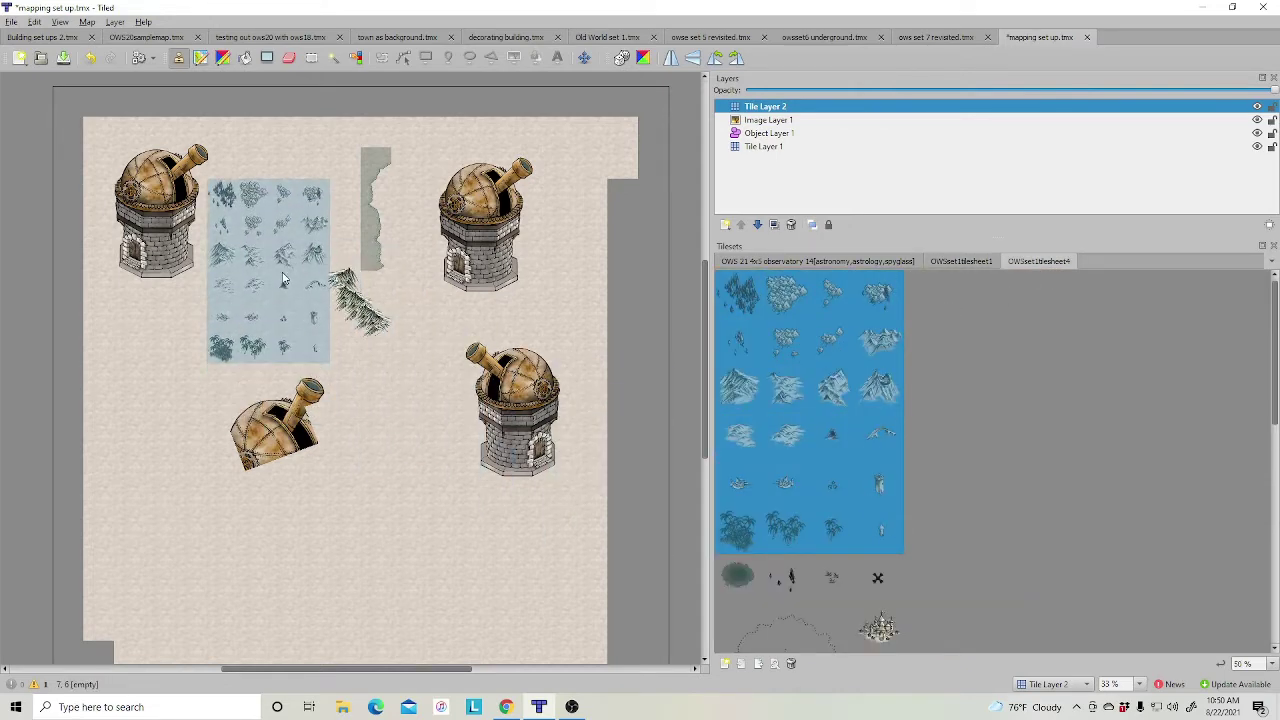
Select the entire observatory in the OWS 21 4x5 observatory tileset as the stamp for Tile Layer 2
left_click(771, 264)
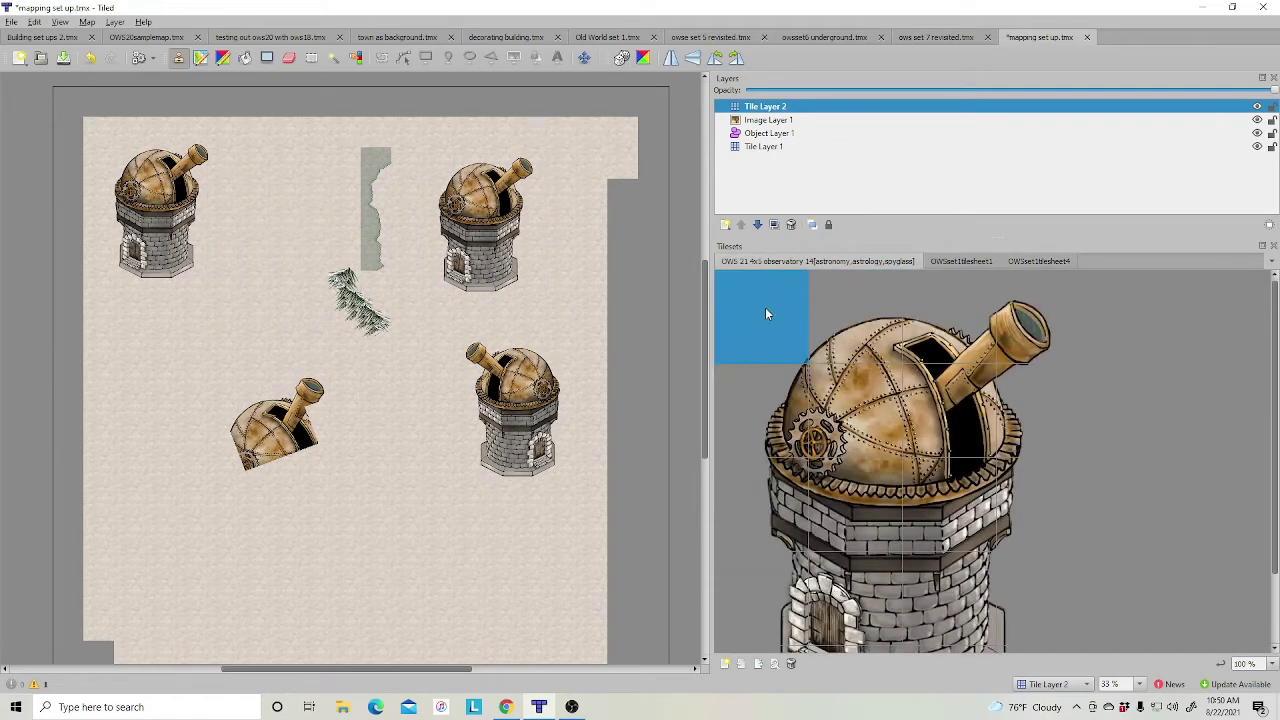
left_click(1272, 664)
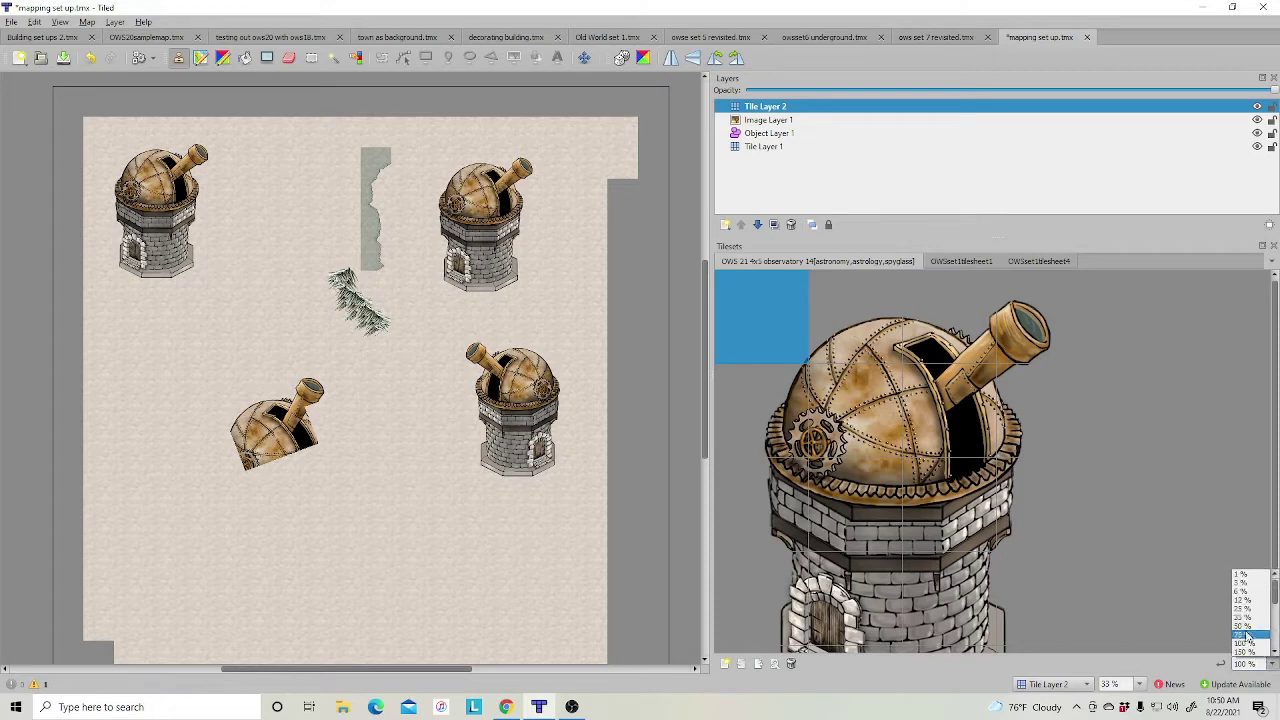
left_click(1250, 625)
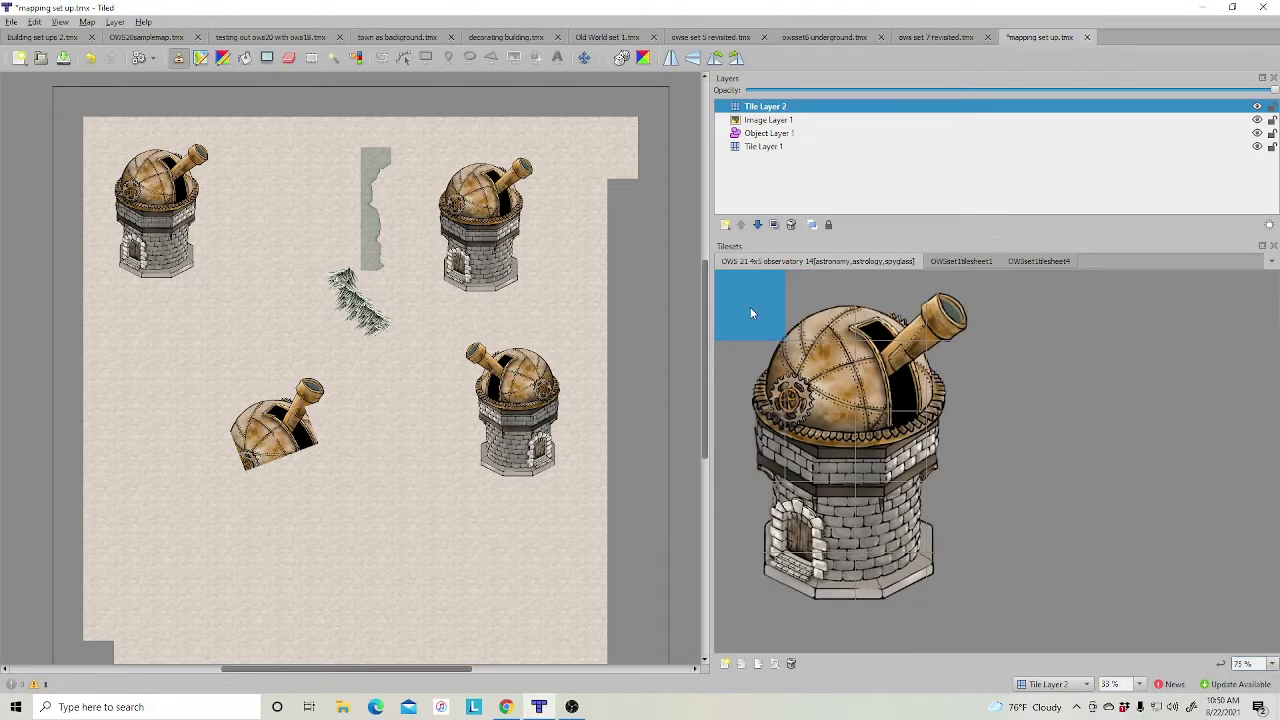
left_click_drag(753, 313, 947, 586)
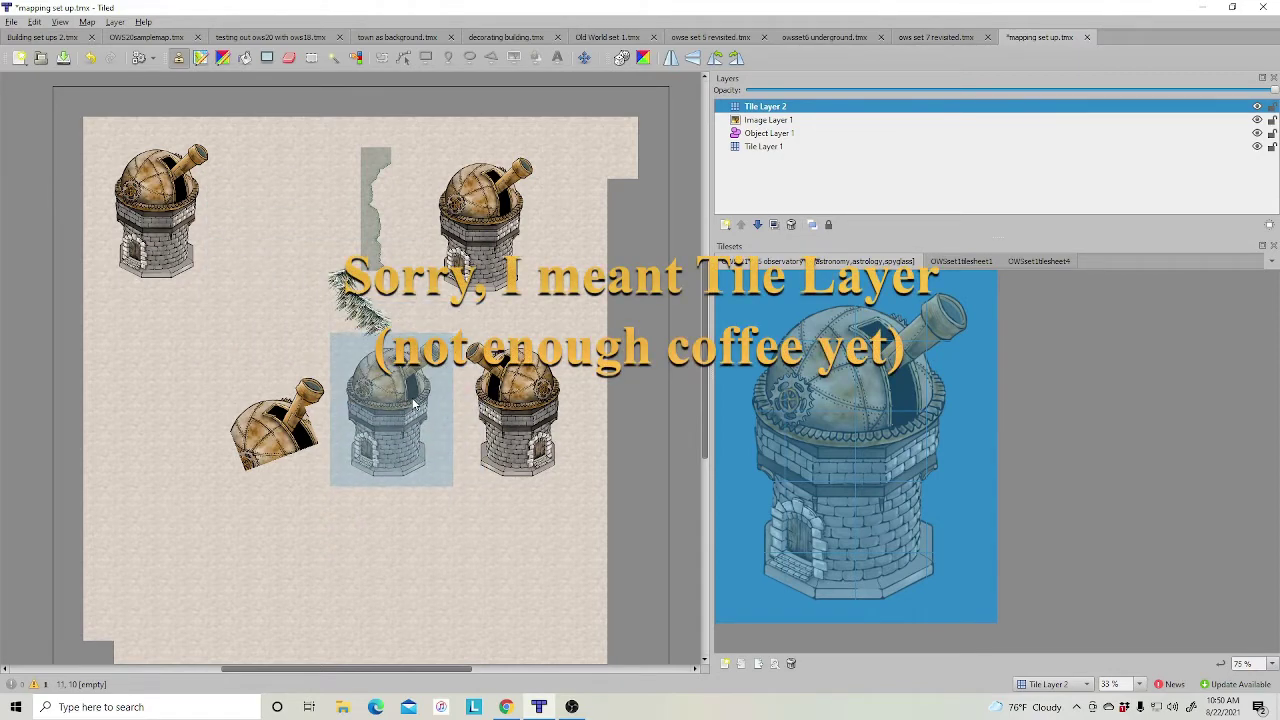
Flip the observatory stamp both horizontally and vertically, flip it back, and place it between the cropped and the mirrored observatory
key("x")
key("y")
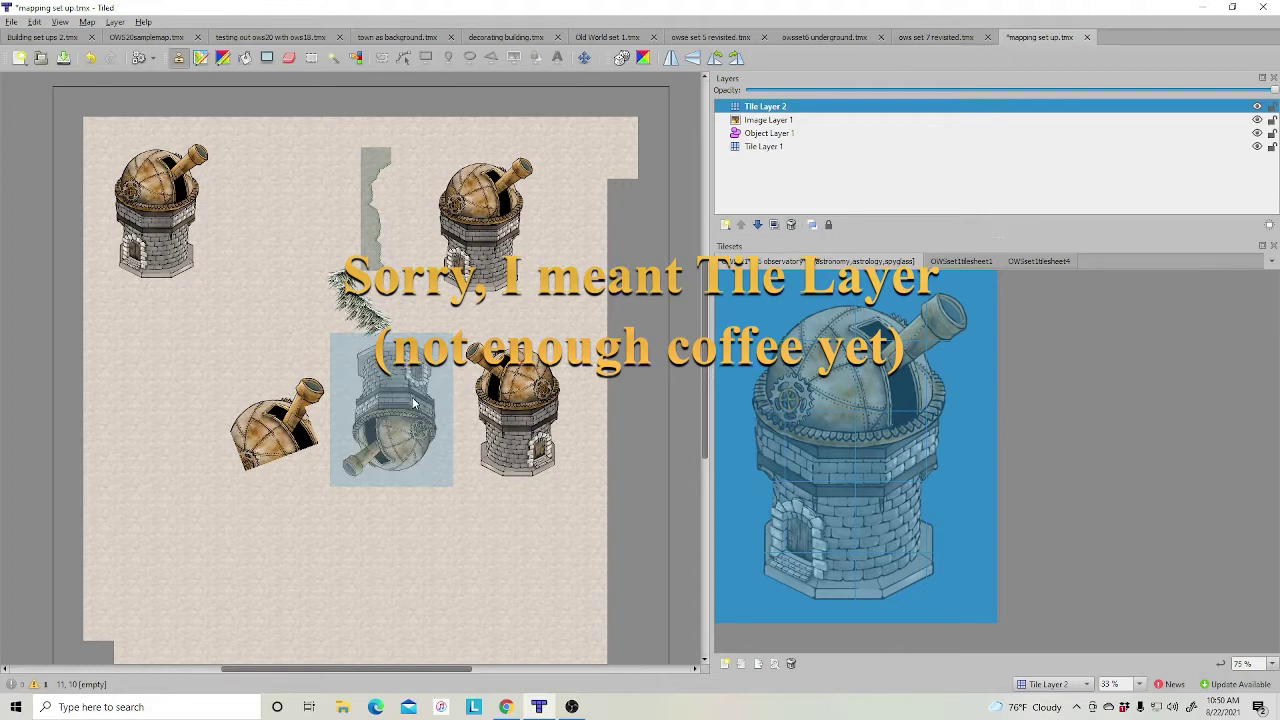
key("x")
key("y")
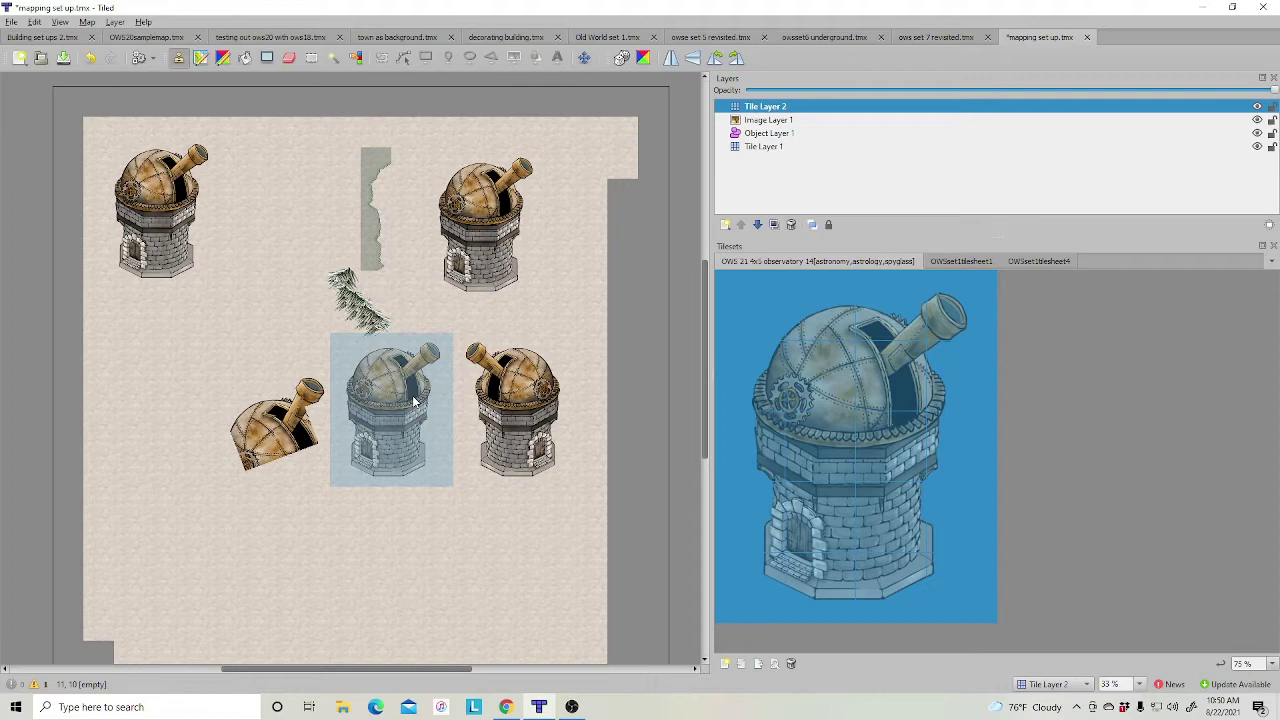
left_click(414, 401)
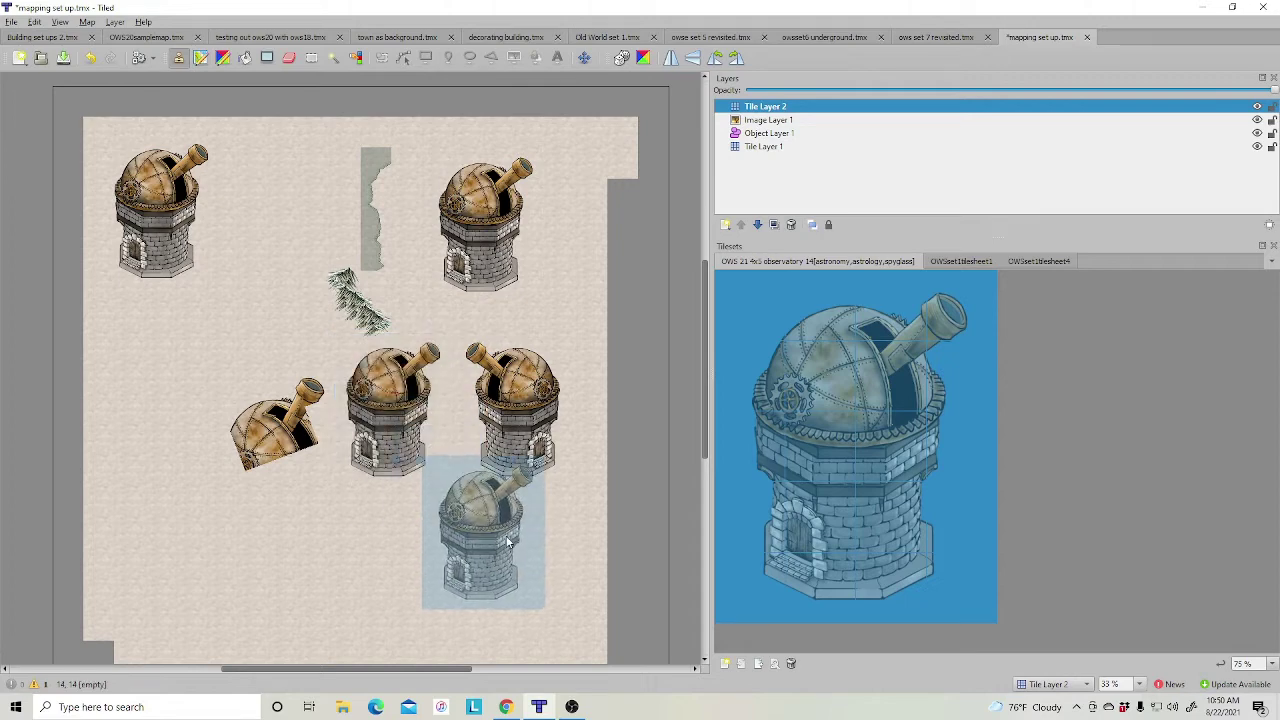
On Object Layer 1, insert several overlapping tile objects of OWSset1tilesheet4's second tree cluster below the observatories
left_click(767, 134)
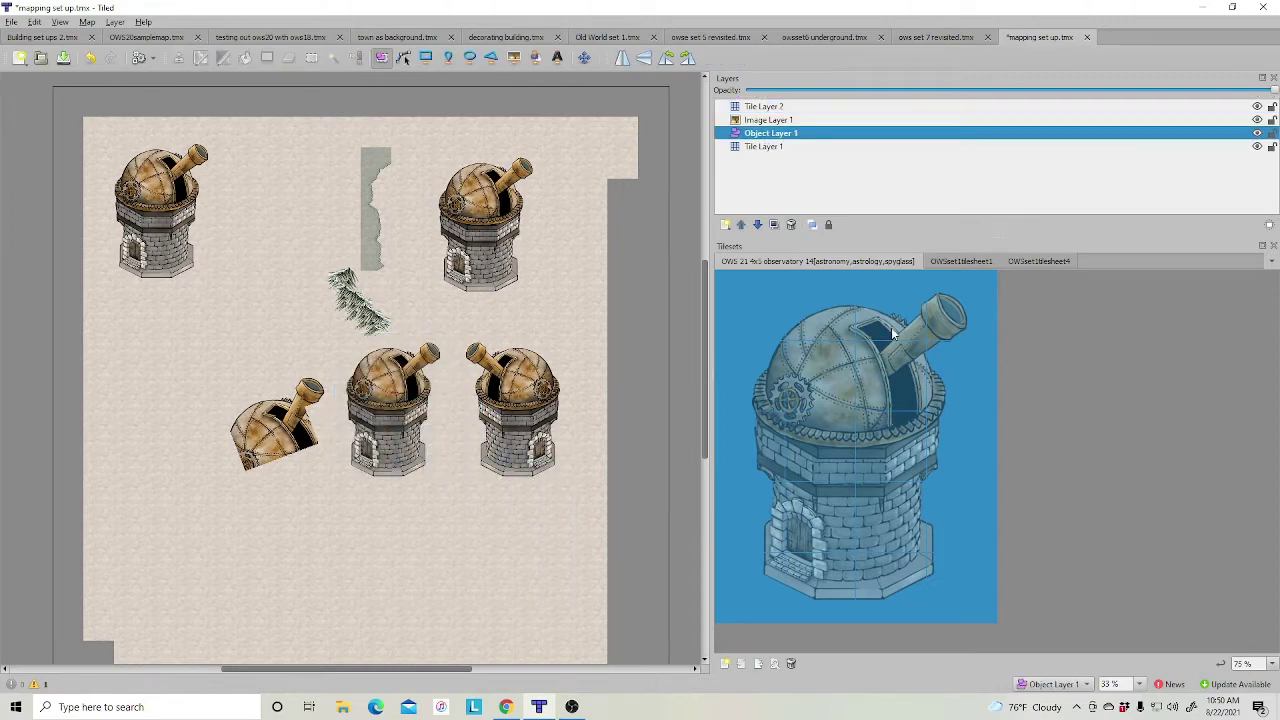
left_click(962, 262)
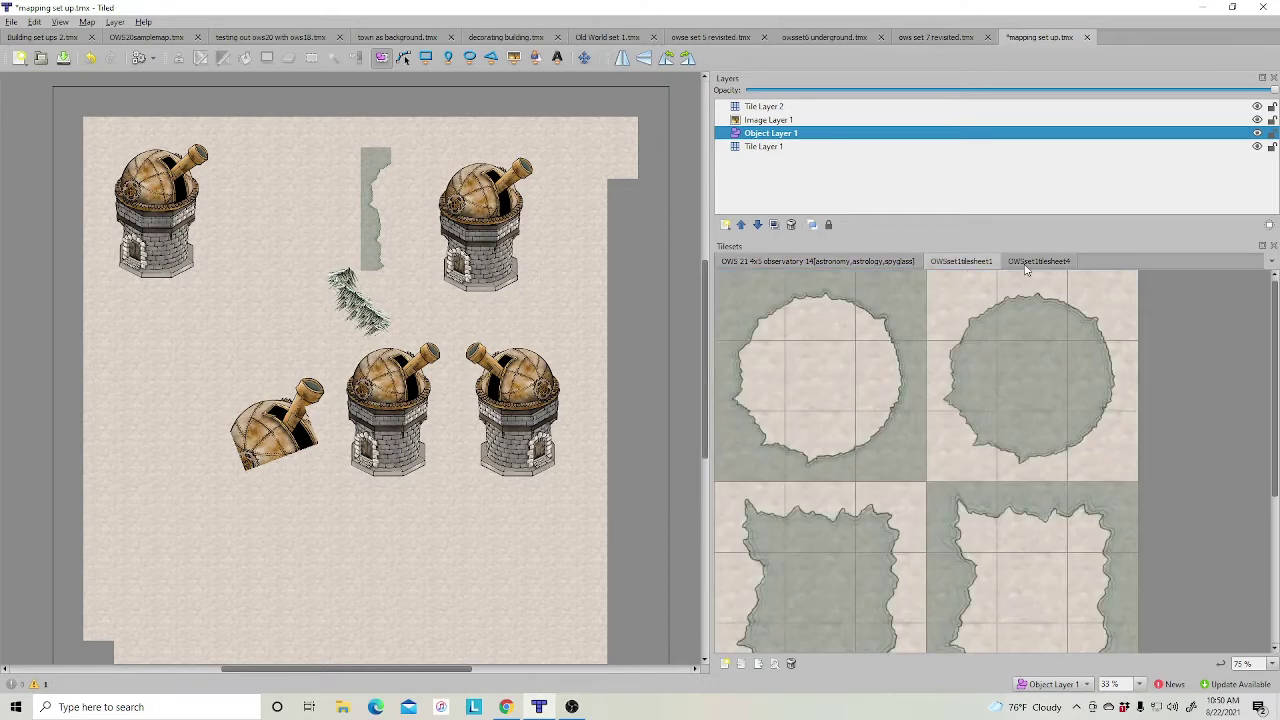
left_click(1030, 262)
left_click(825, 320)
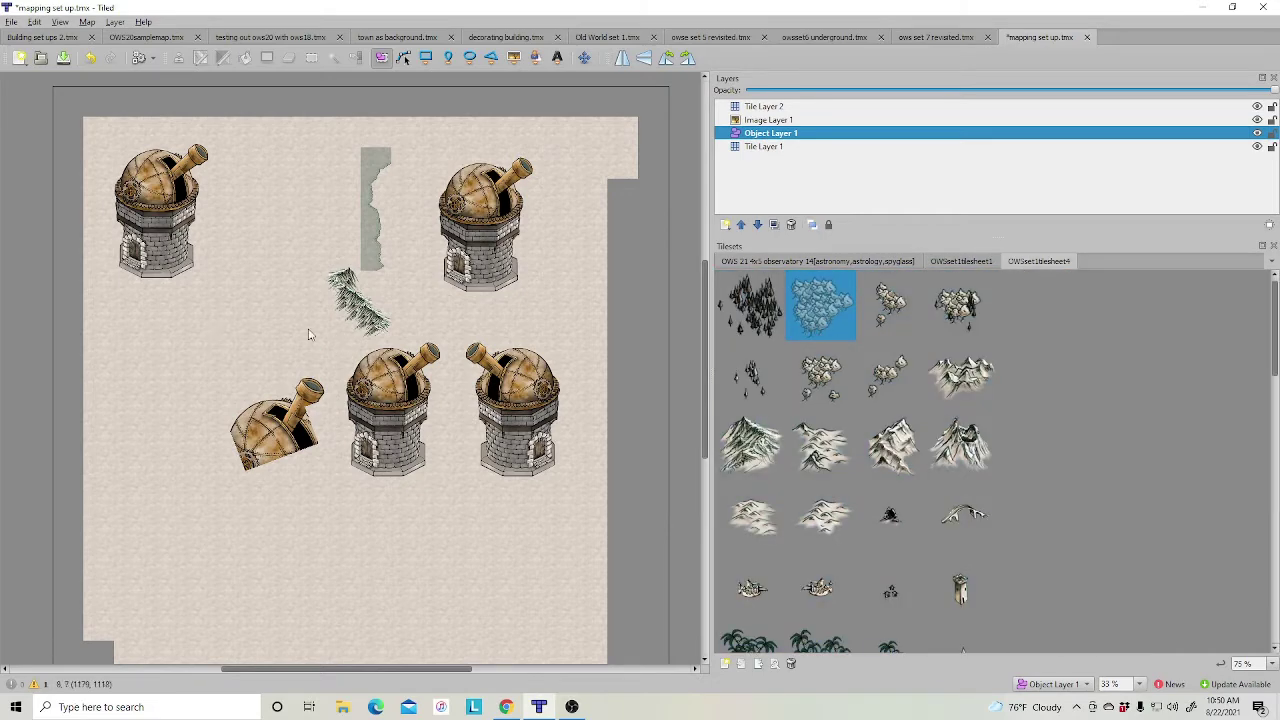
left_click(514, 57)
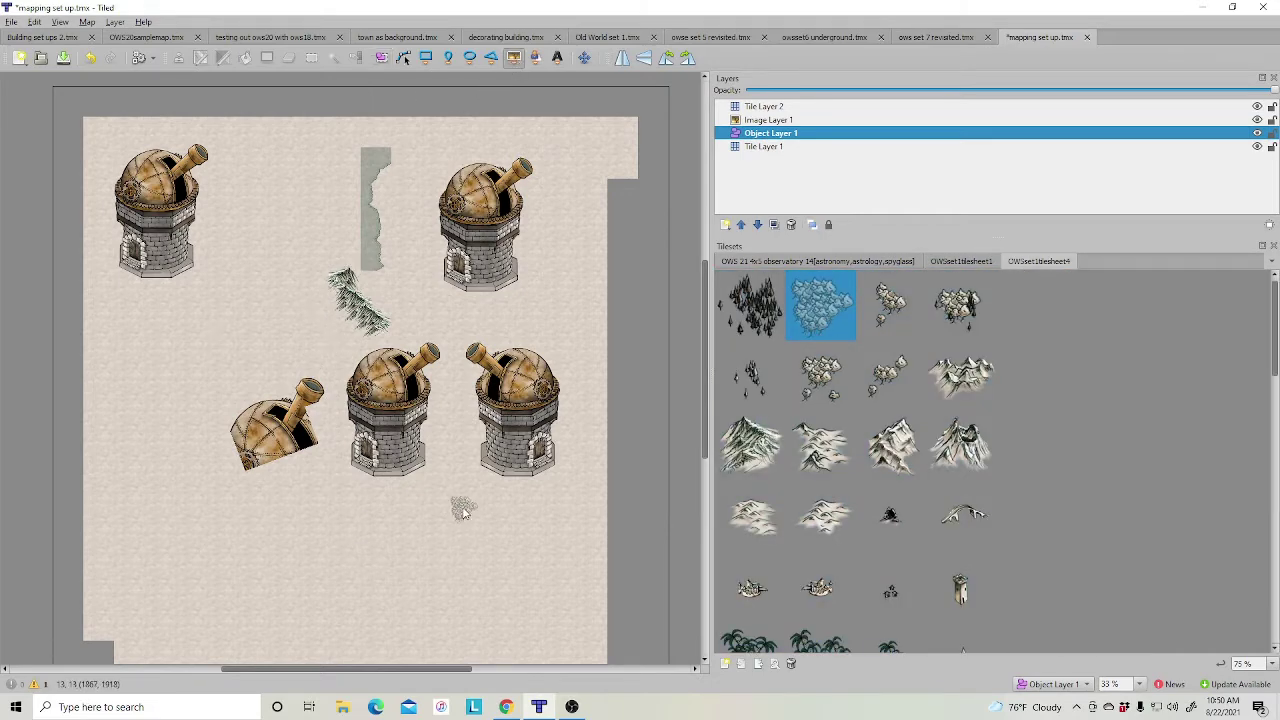
left_click(442, 505)
left_click(449, 511)
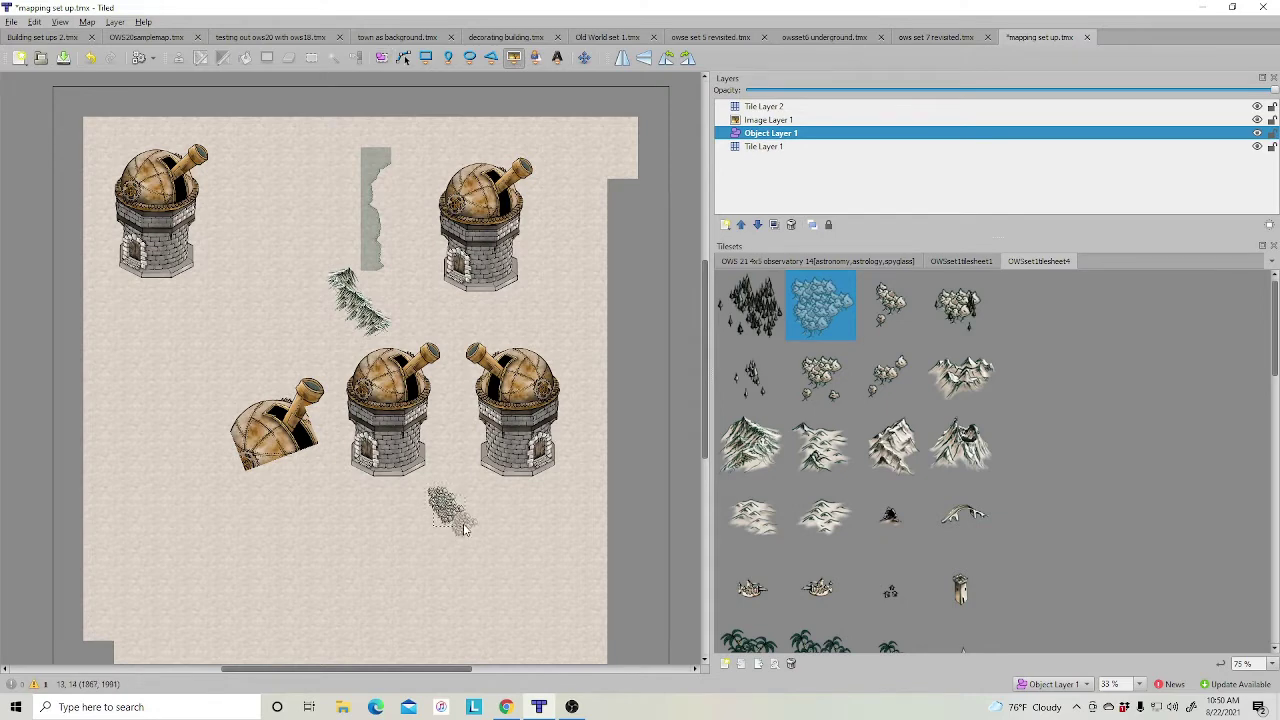
left_click(461, 522)
left_click(440, 524)
left_click(424, 502)
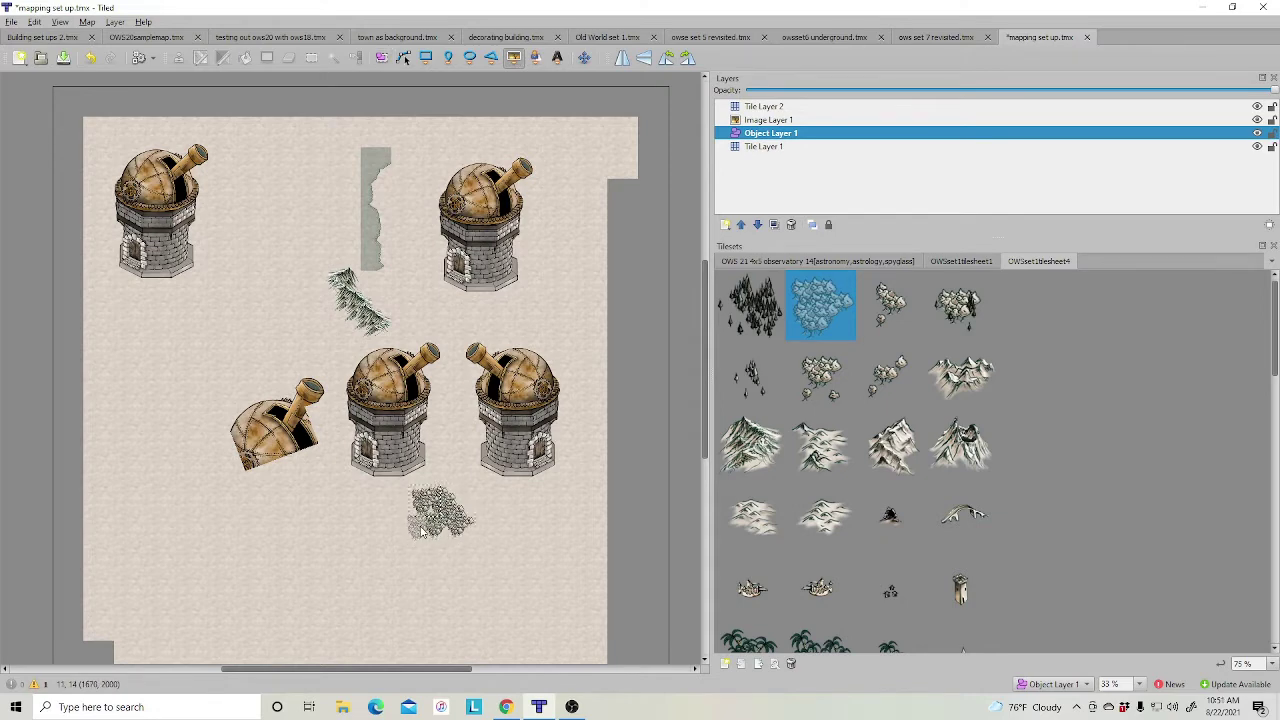
left_click(420, 528)
Extend the forest downward and to both sides with more overlapping tree-cluster objects
scroll(455, 528, "up", 2, "ctrl")
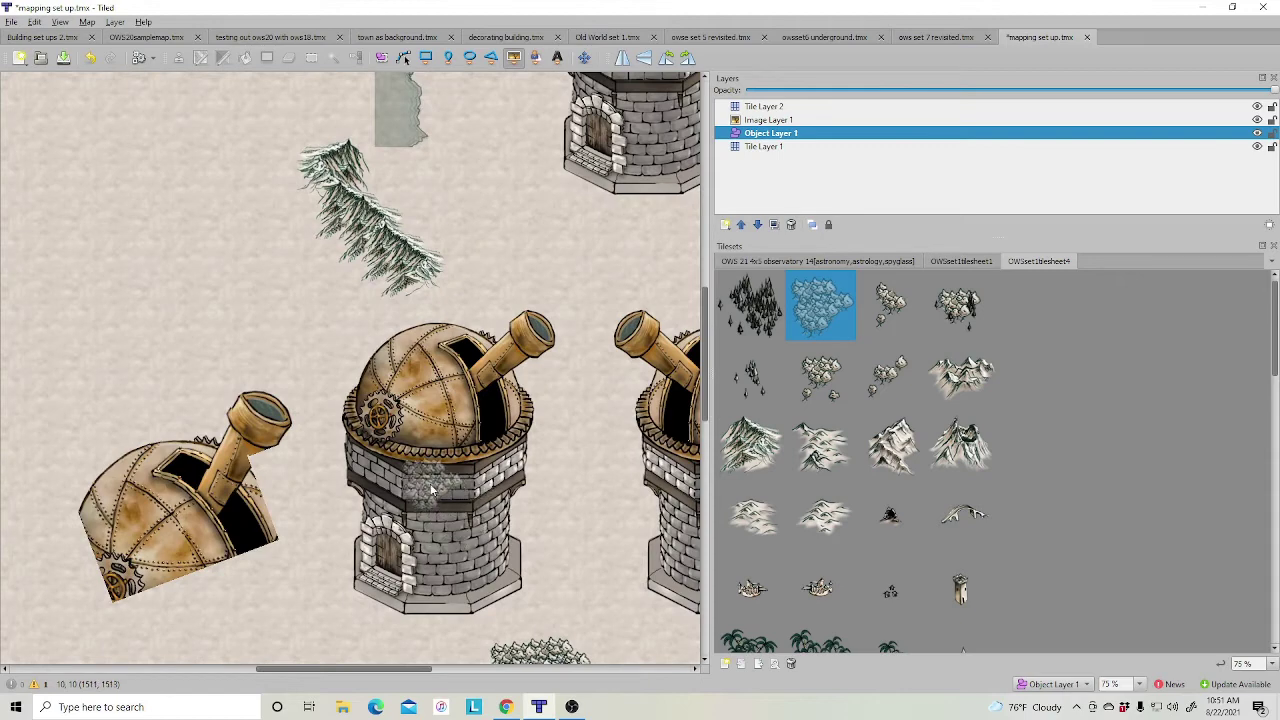
scroll(300, 600, "down", 3)
left_click_drag(313, 675, 386, 674)
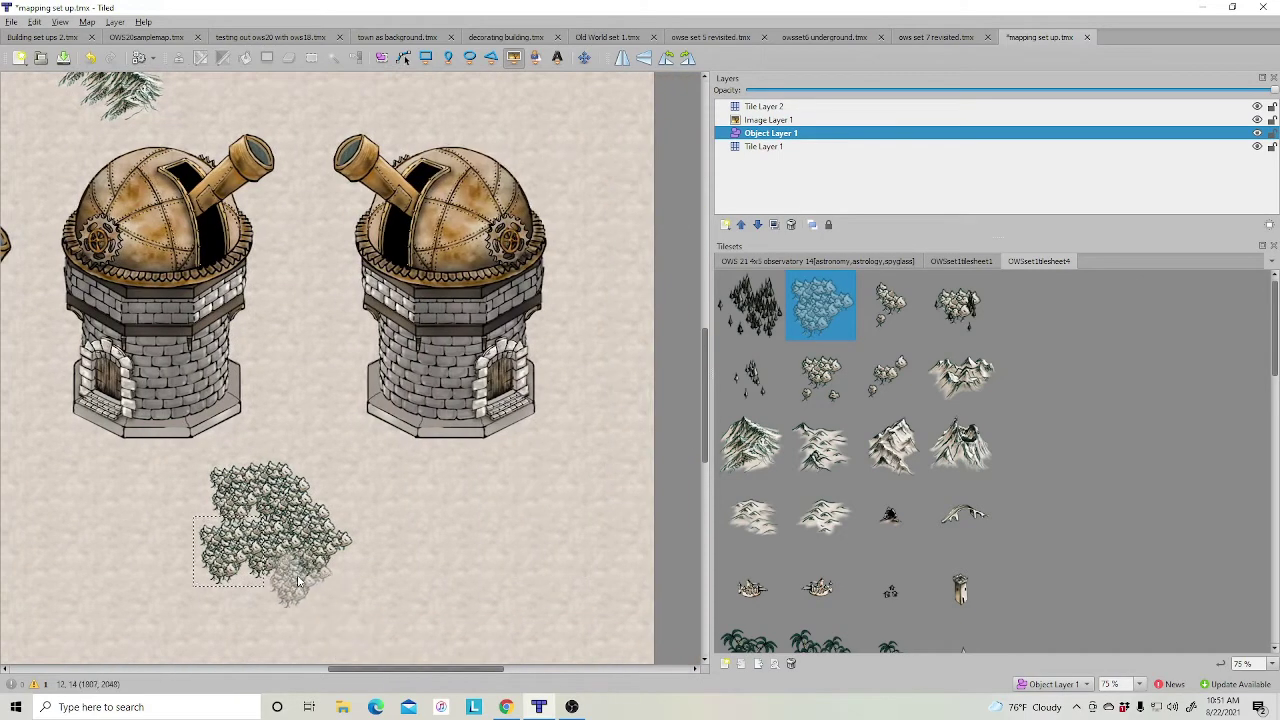
left_click(365, 572)
left_click(383, 599)
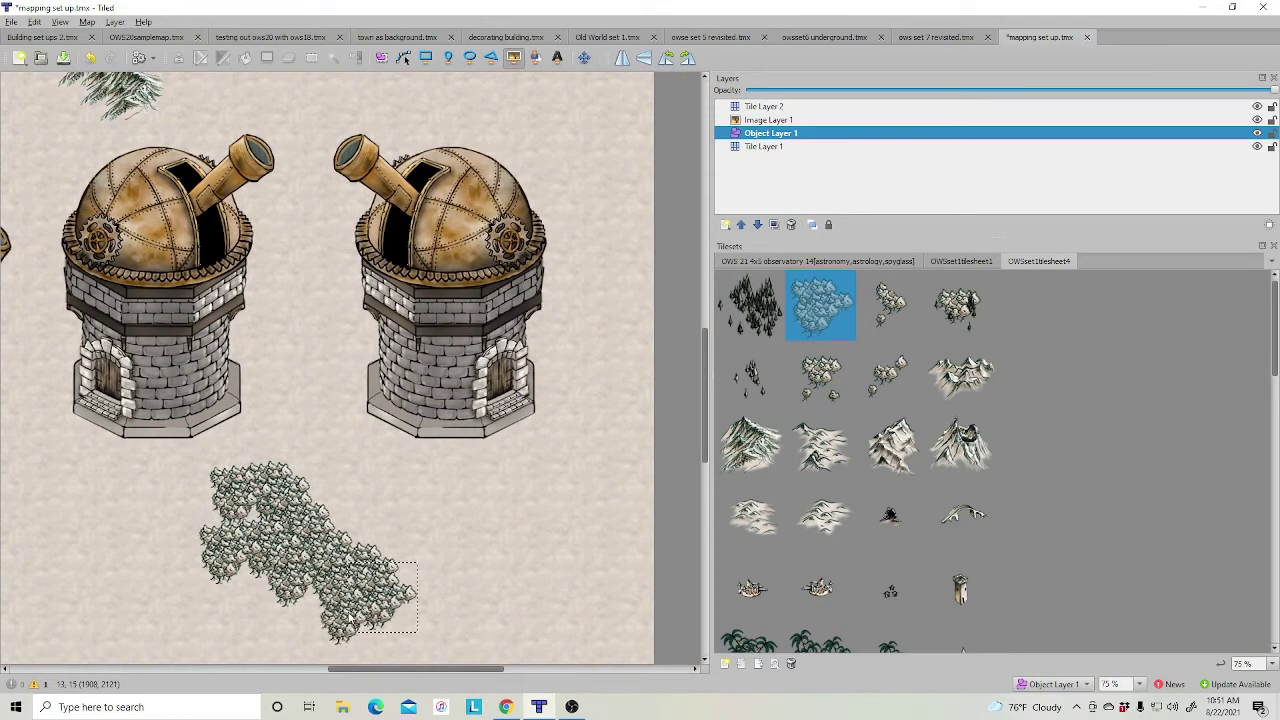
left_click(351, 610)
left_click(312, 608)
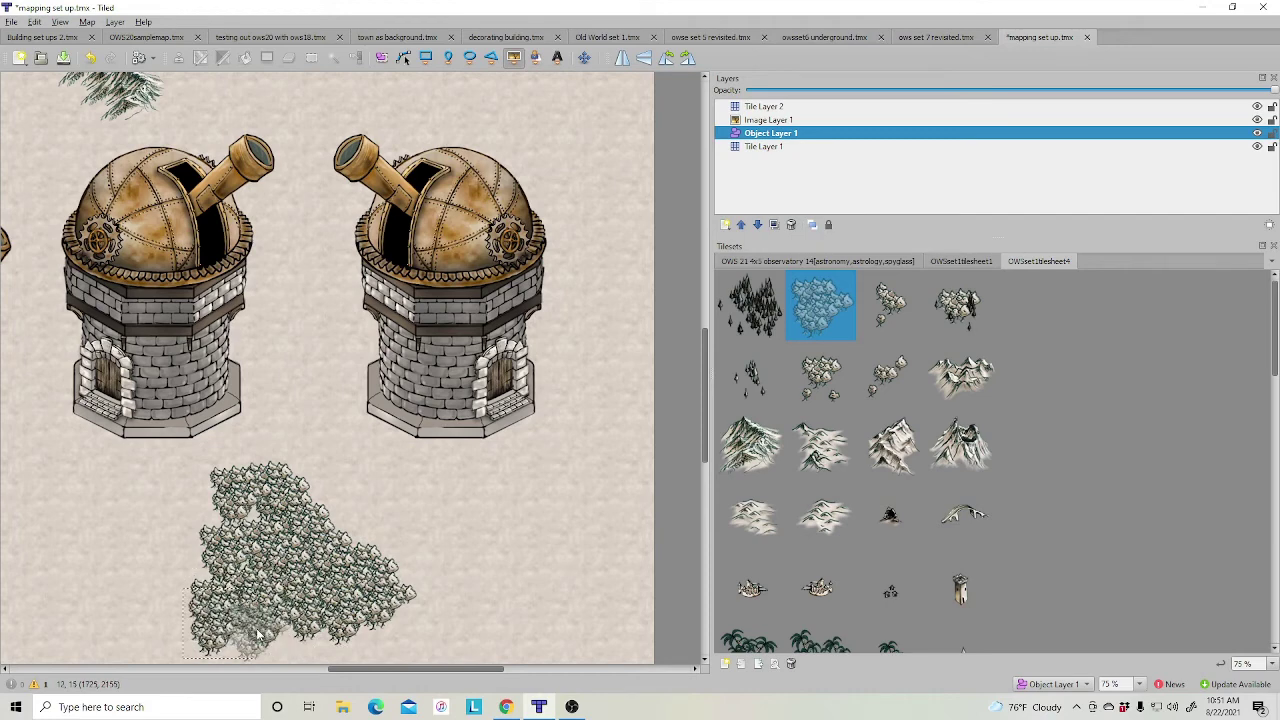
left_click(257, 633)
On Tile Layer 2, stamp three tree-cluster tiles side by side in a row beneath the mirrored observatory
left_click(760, 108)
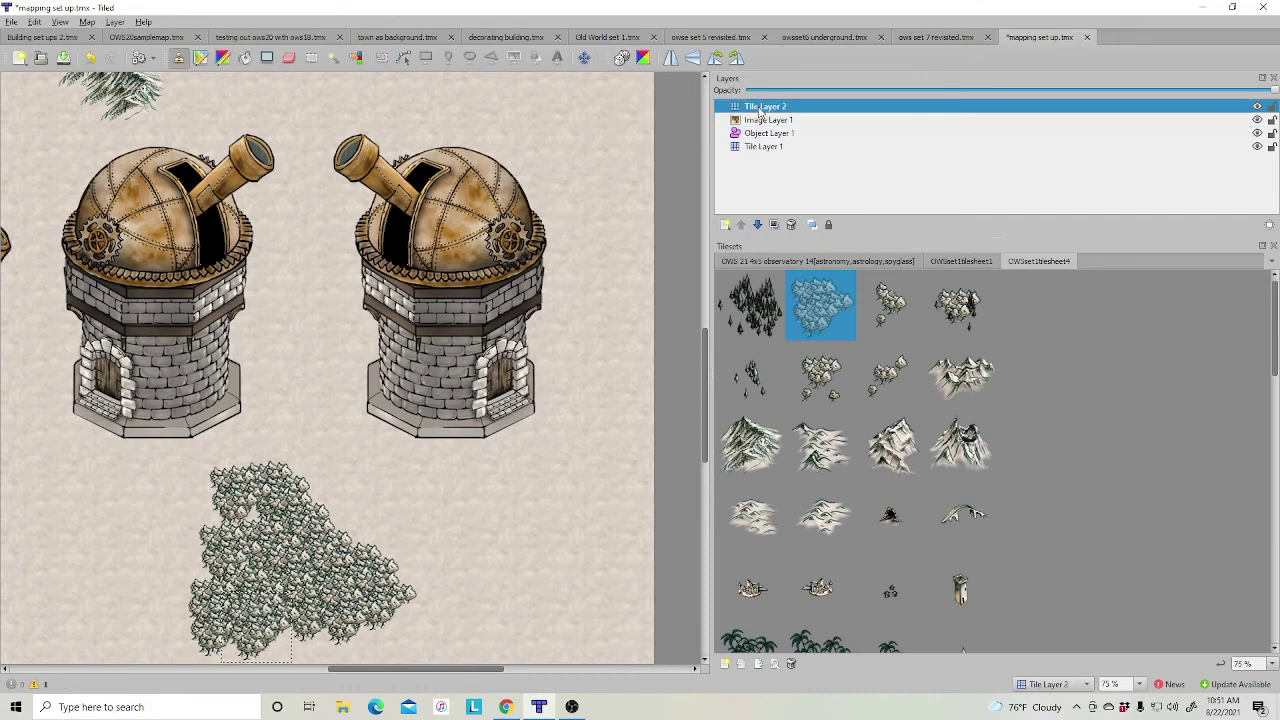
left_click(535, 515)
left_click(463, 520)
left_click(394, 519)
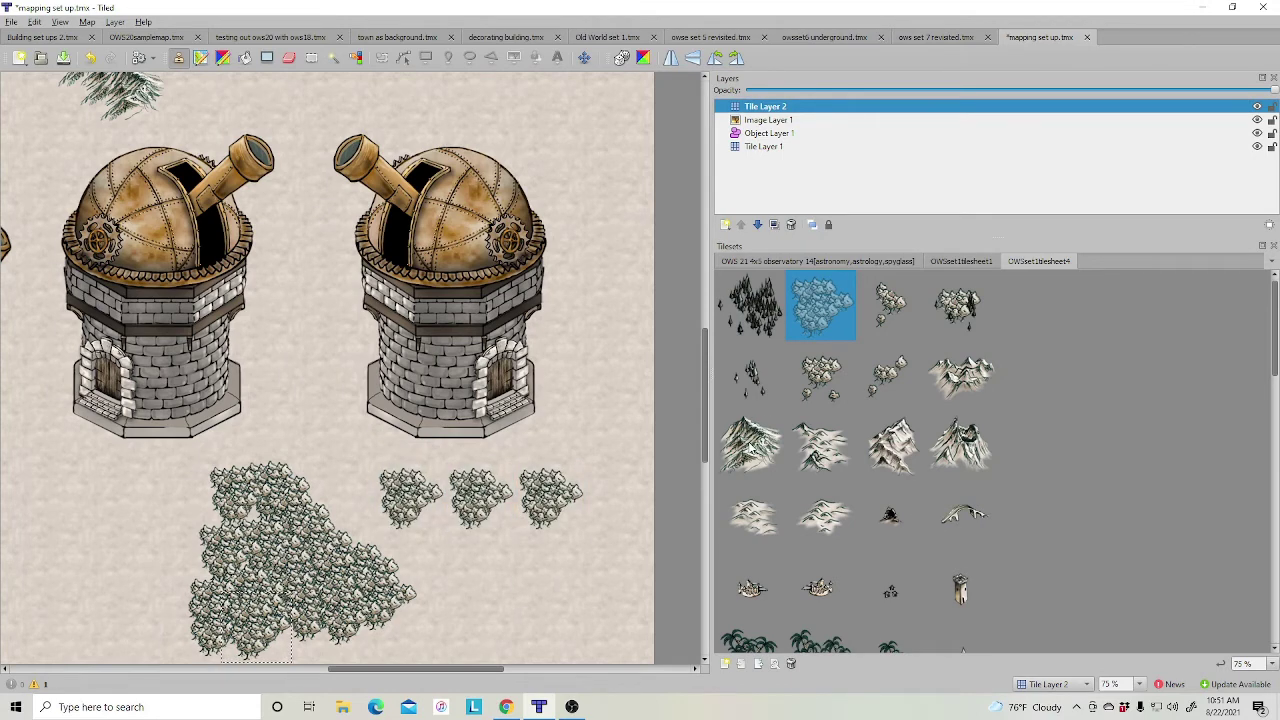
On Tile Layer 2, stamp the first third-row mountain tile of OWSset1tilesheet4 over each of the three tree-cluster tiles
left_click(750, 447)
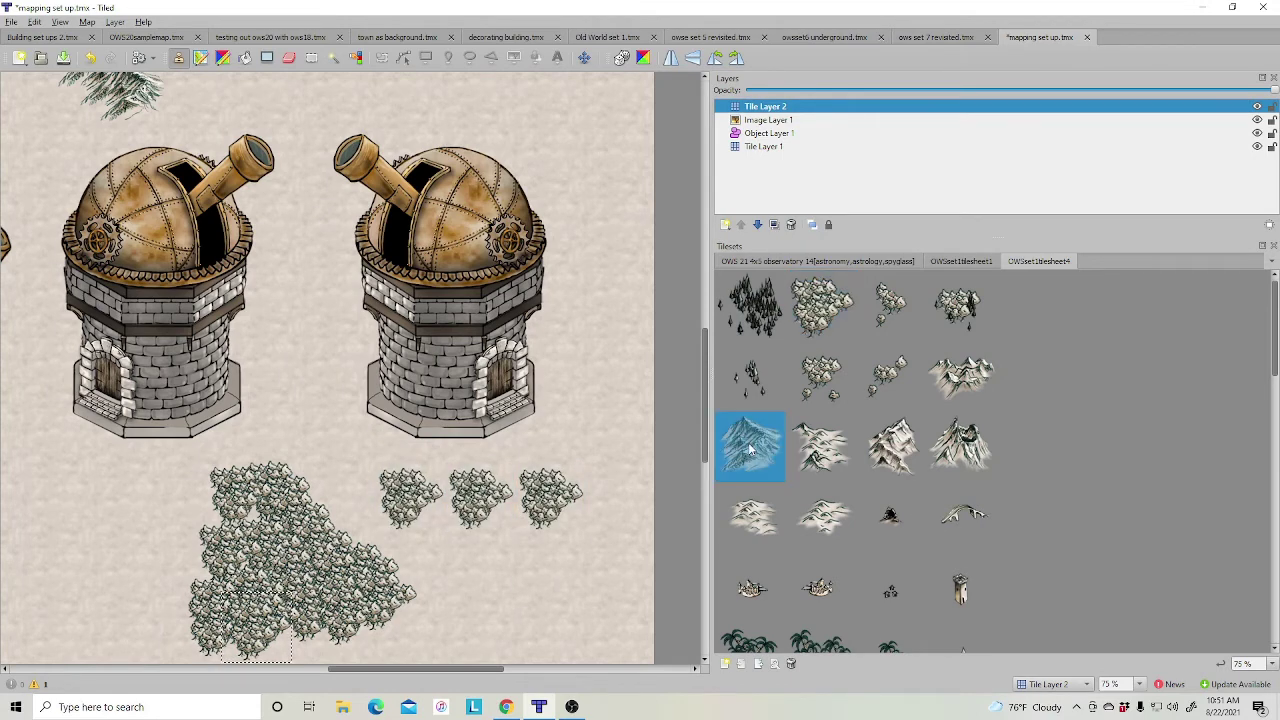
left_click(540, 520)
left_click(470, 518)
left_click(403, 510)
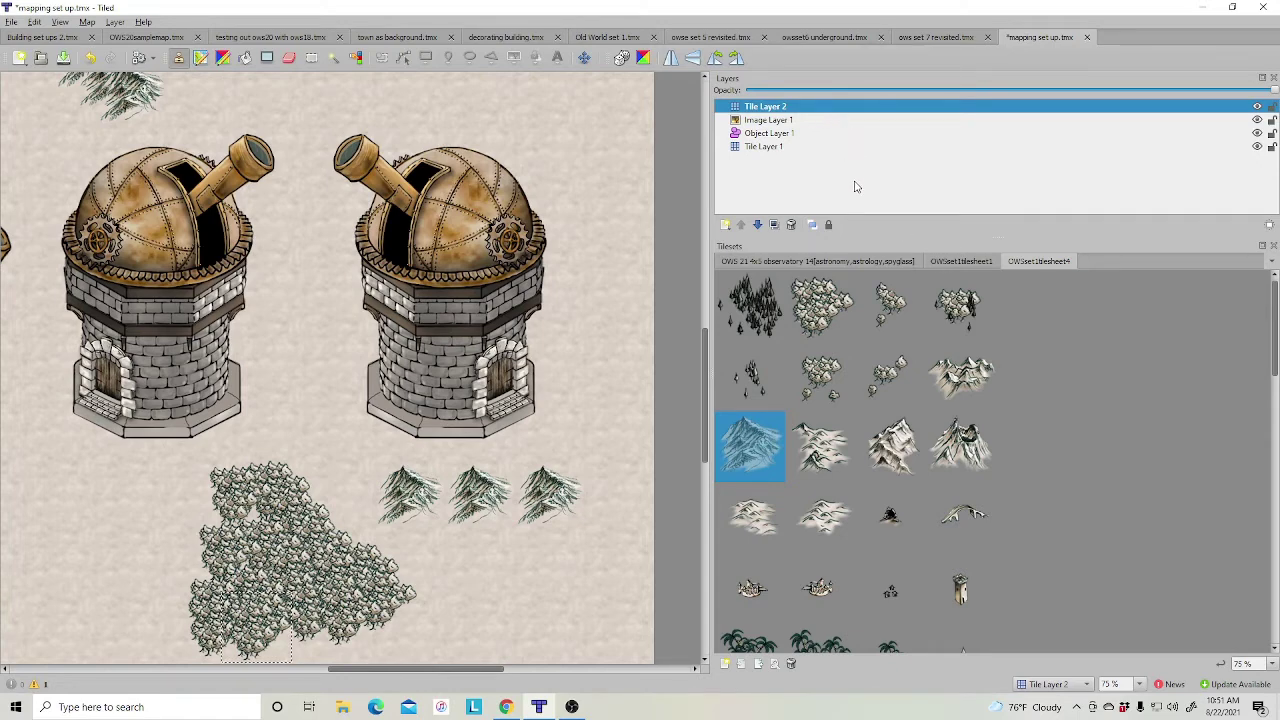
Add a new tile layer, Tile Layer 3, directly above Tile Layer 2
scroll(565, 541, "down", 1)
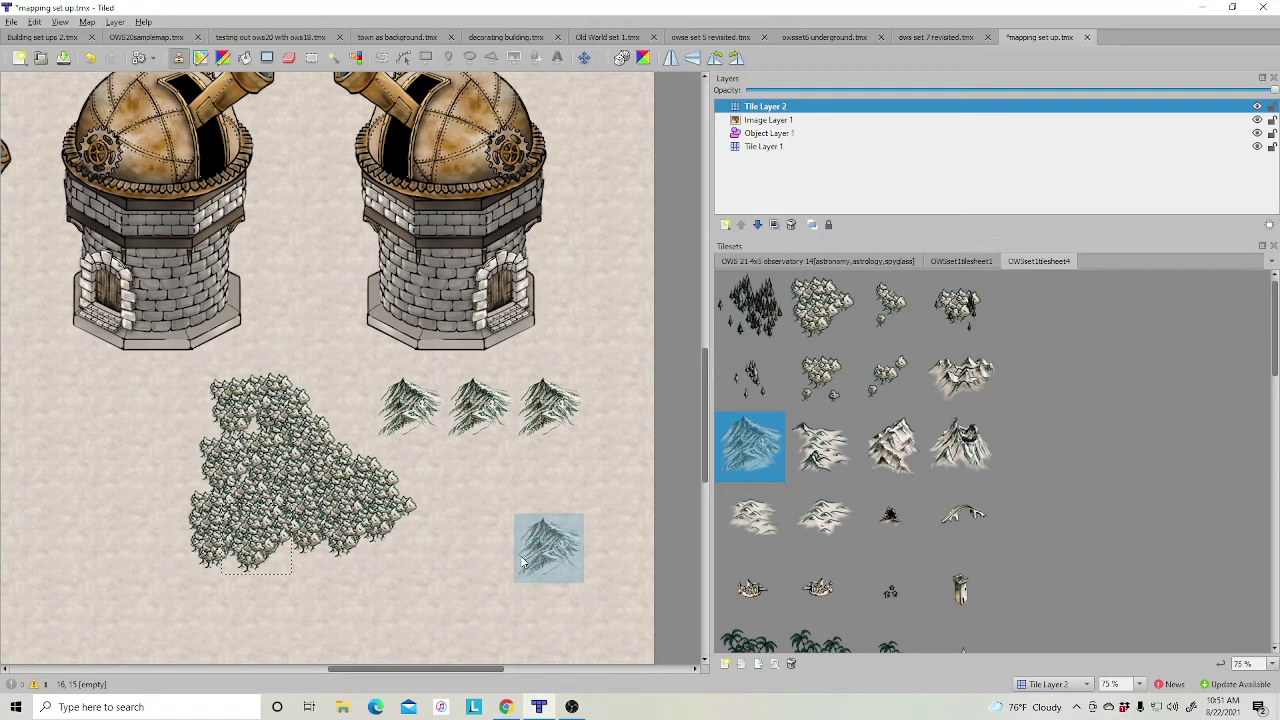
scroll(565, 541, "down", 1)
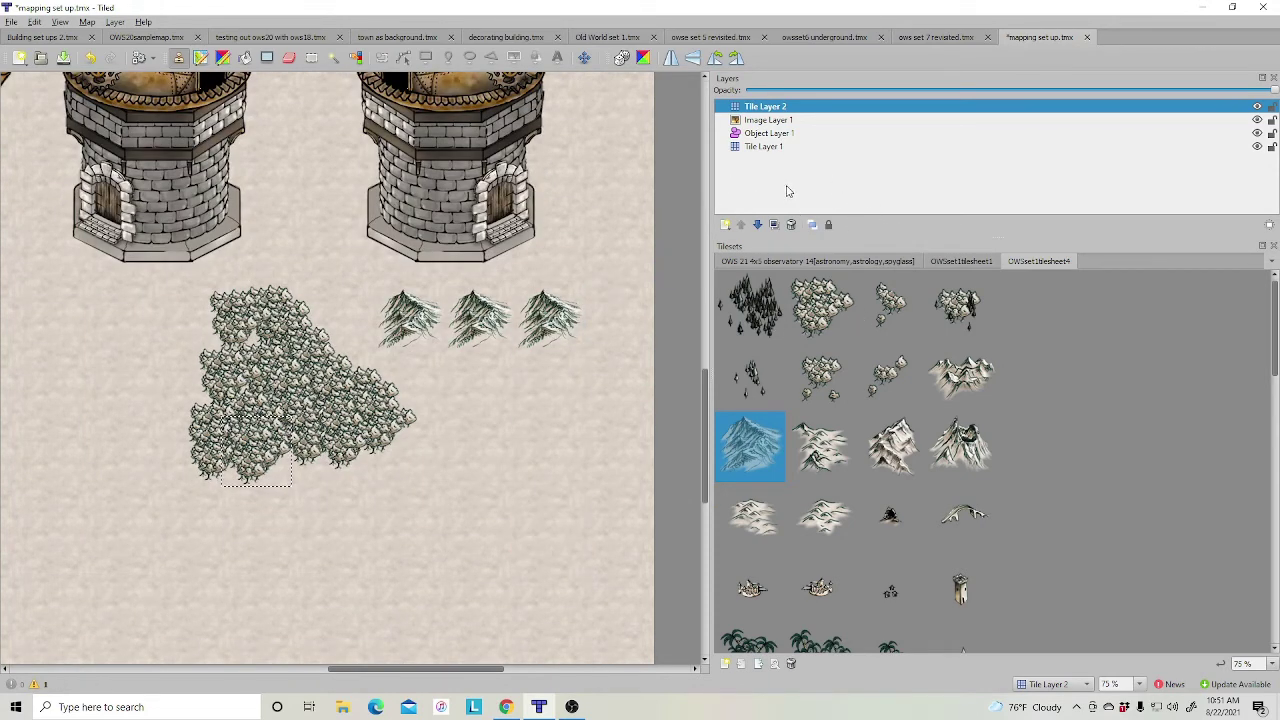
right_click(772, 108)
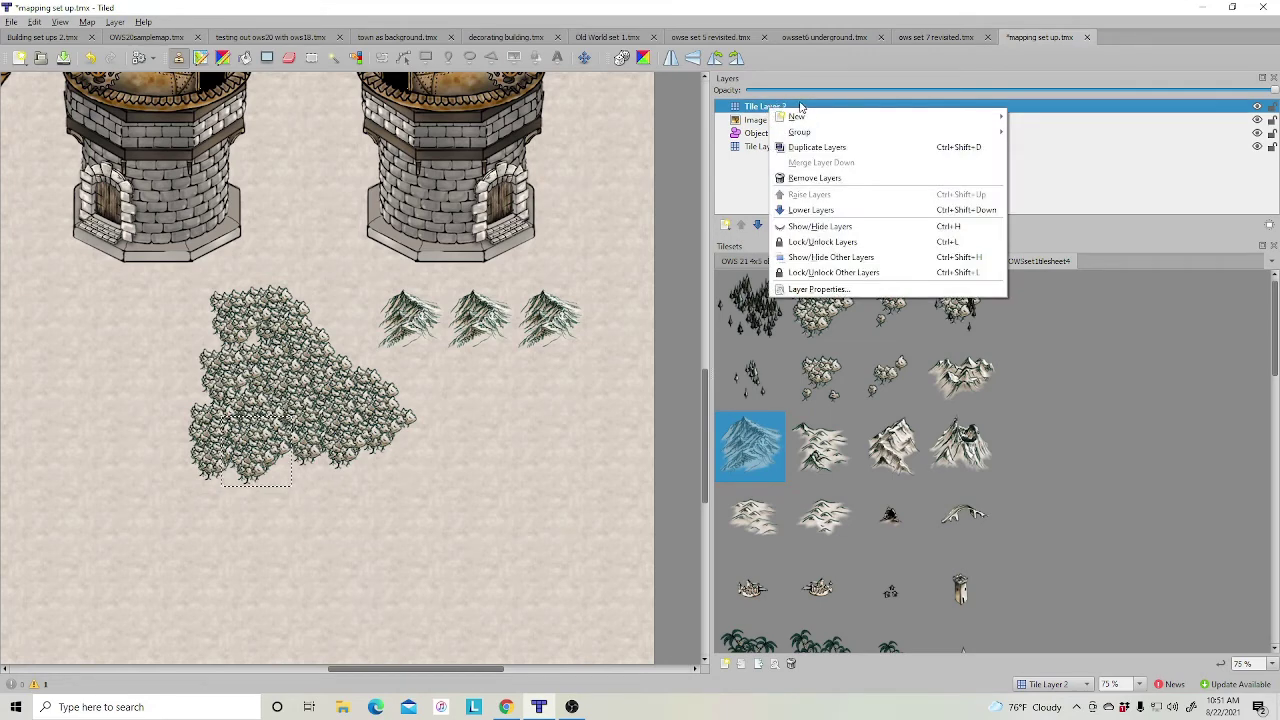
mouse_move(997, 117)
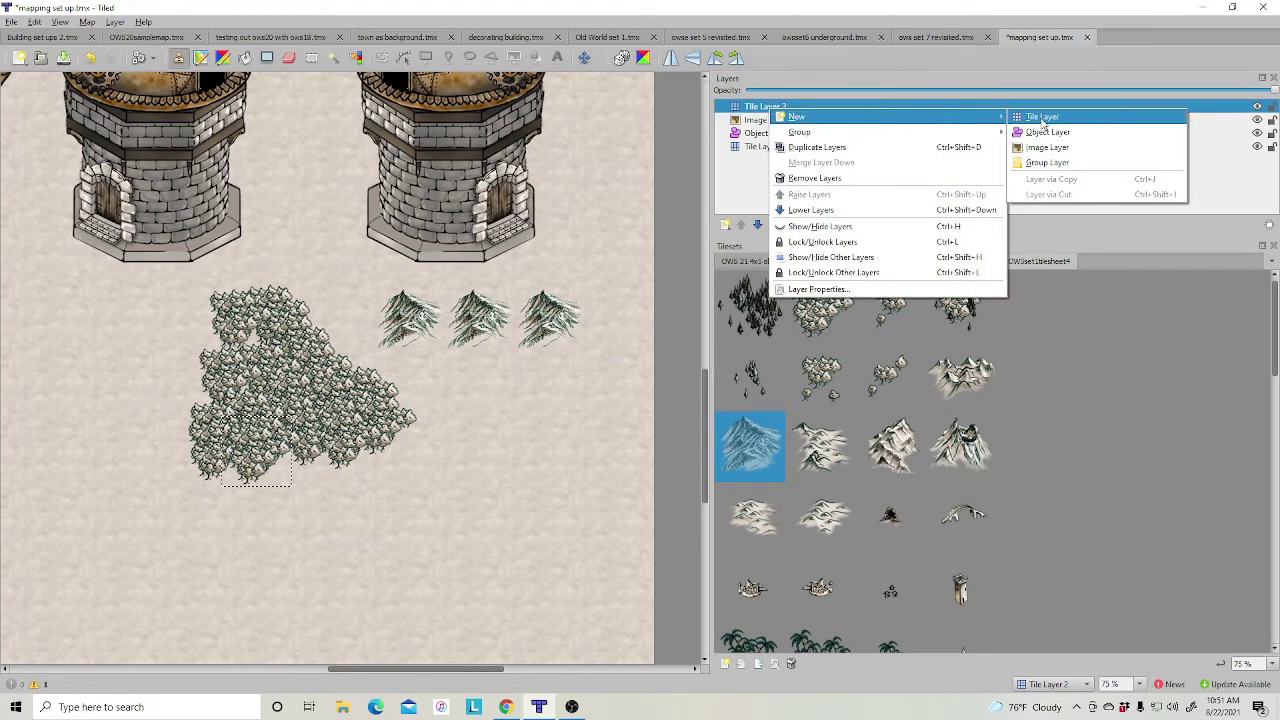
left_click(1042, 116)
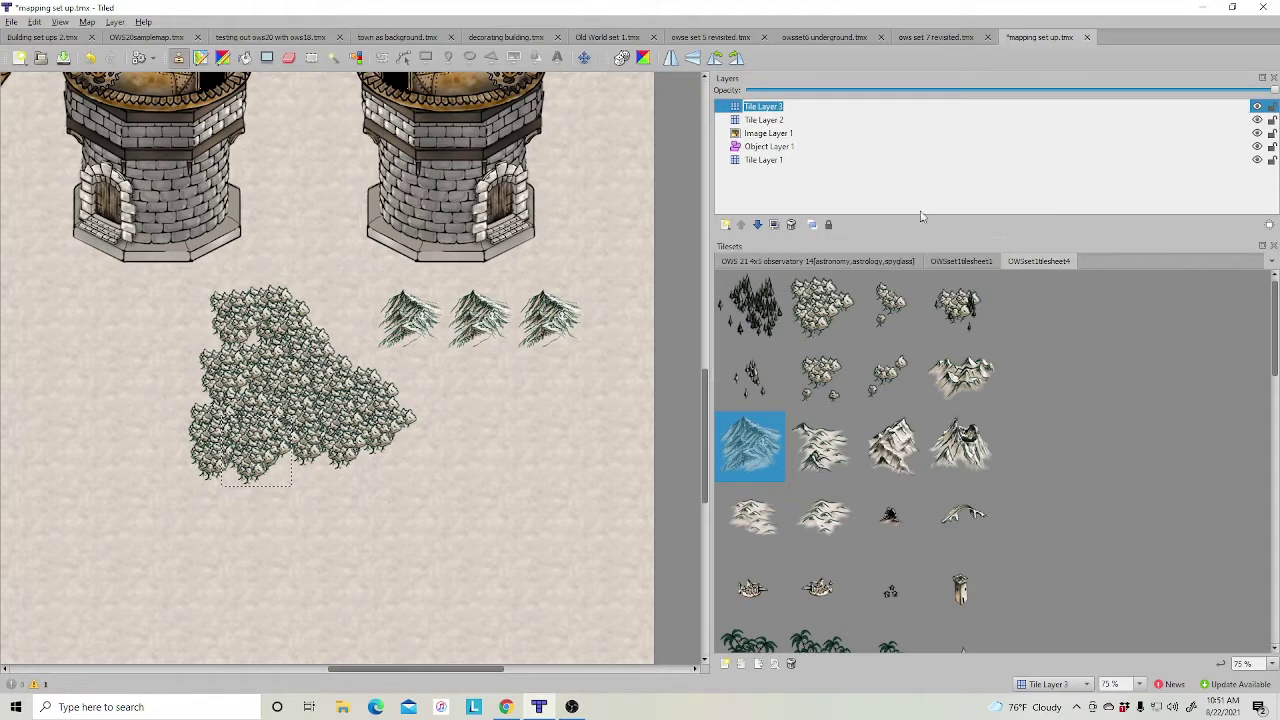
On Tile Layer 3, stamp the full observatory partly over the existing mirrored one, and a mirrored copy partly over the neighbouring unmirrored one
left_click(848, 261)
left_click_drag(745, 300, 980, 597)
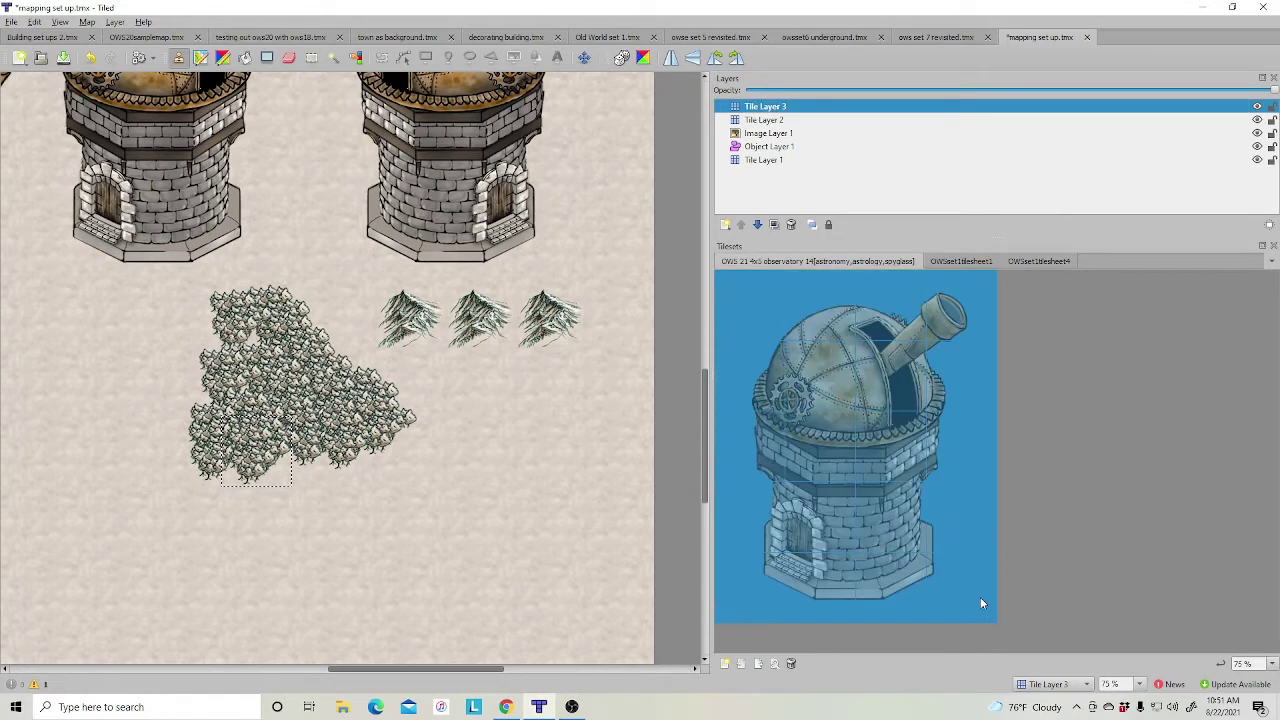
scroll(477, 362, "up", 1)
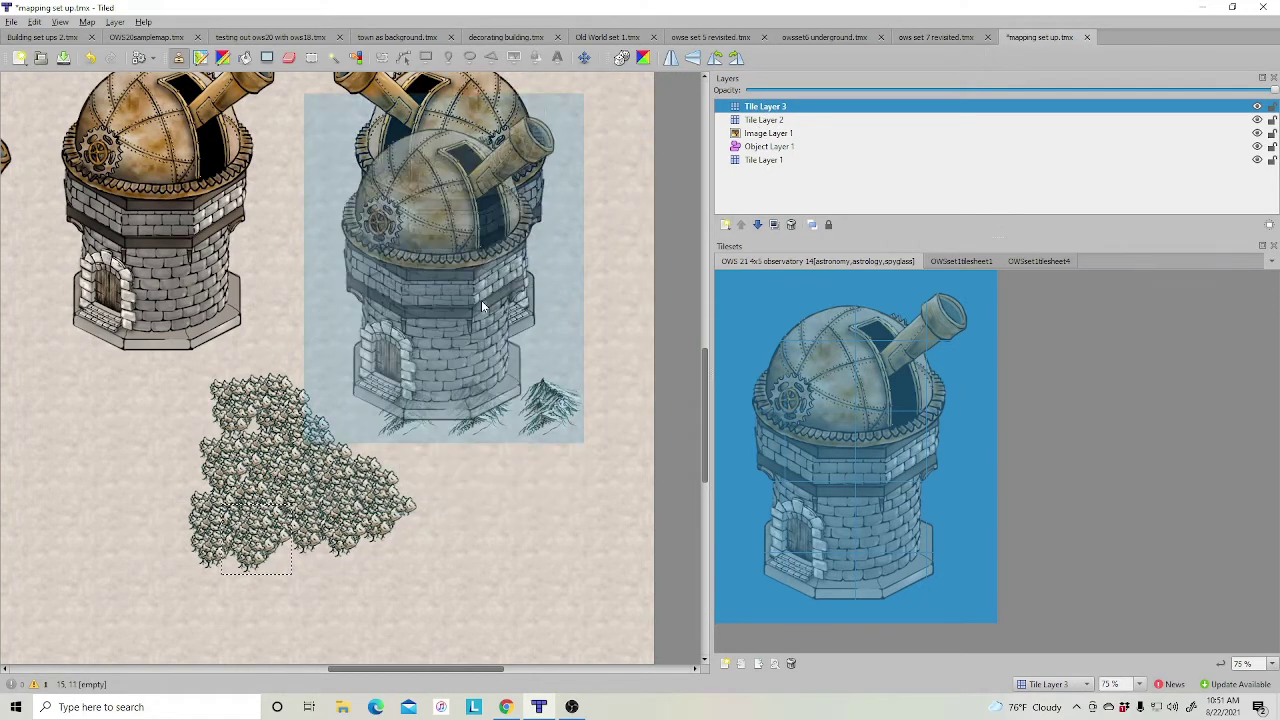
left_click(481, 302)
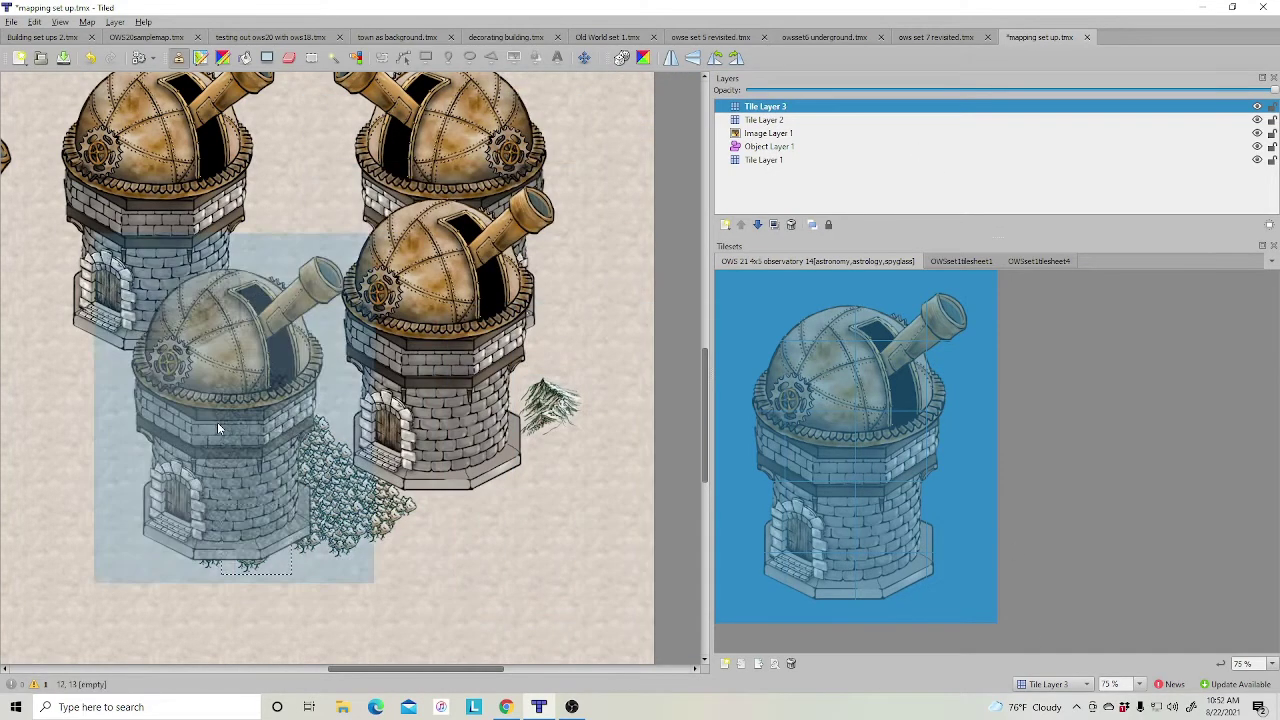
left_click(191, 297)
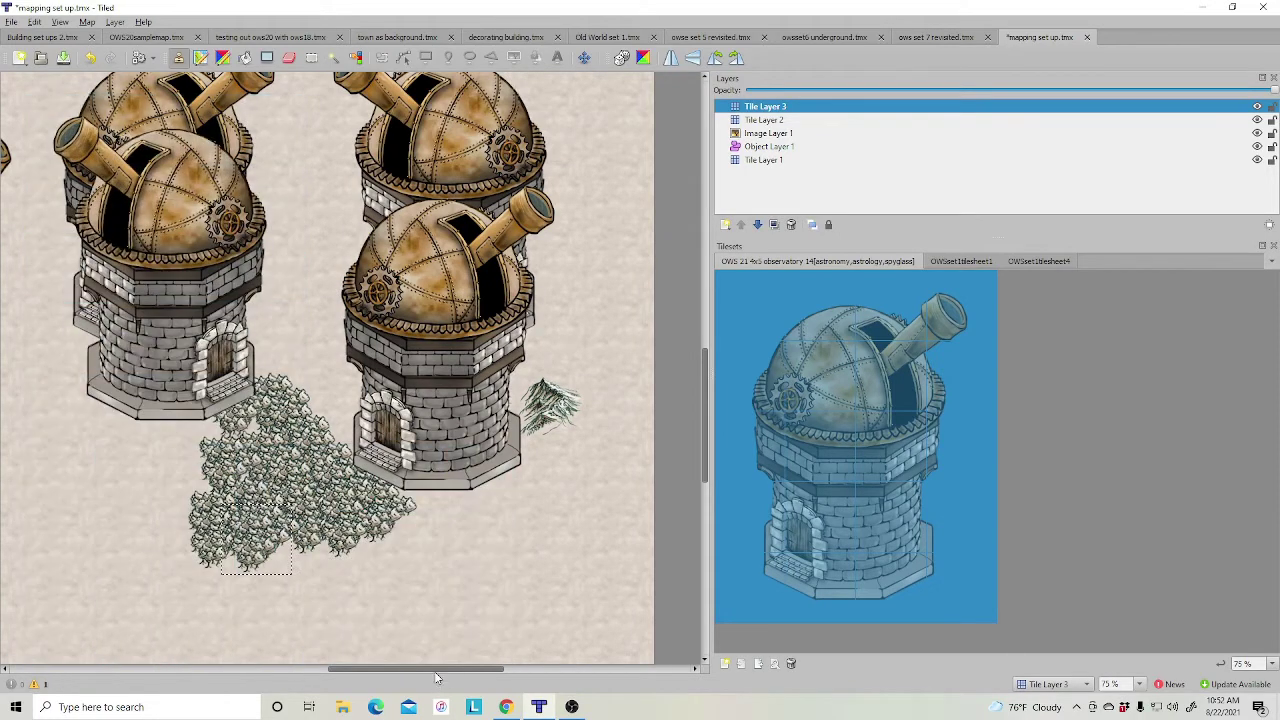
left_click_drag(434, 670, 402, 670)
scroll(530, 512, "up", 1)
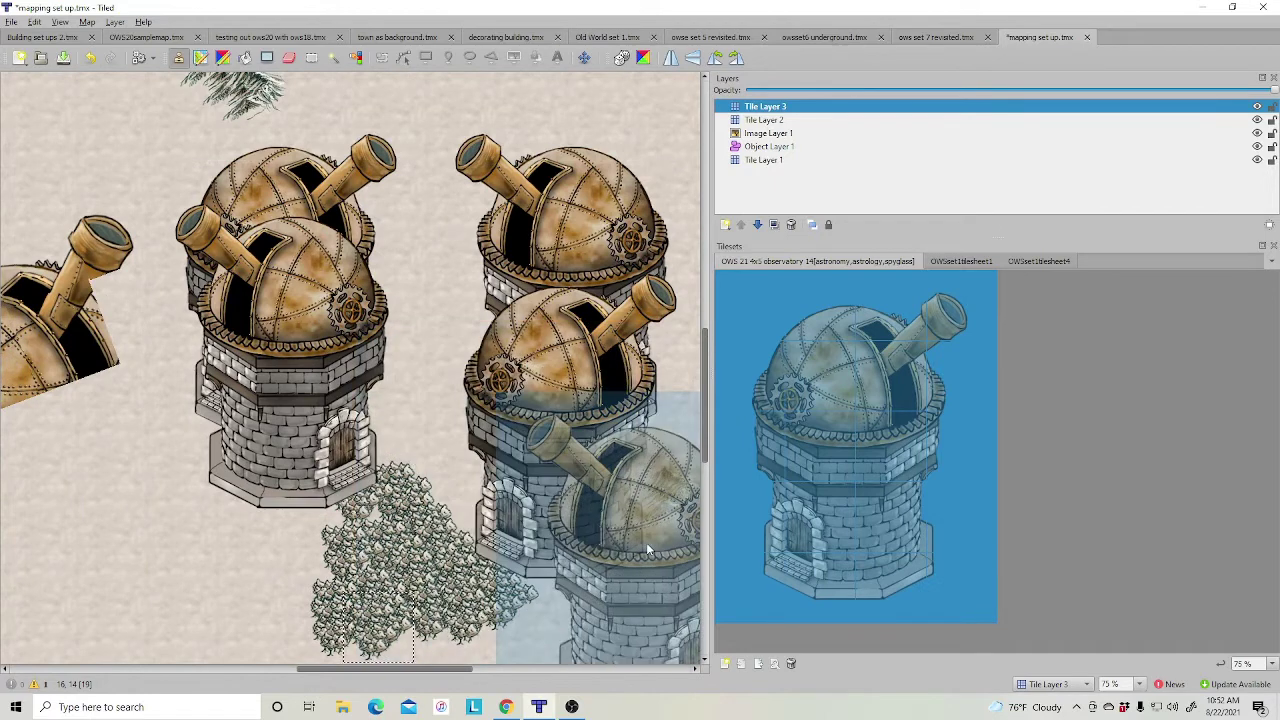
scroll(646, 542, "down", 1, "ctrl")
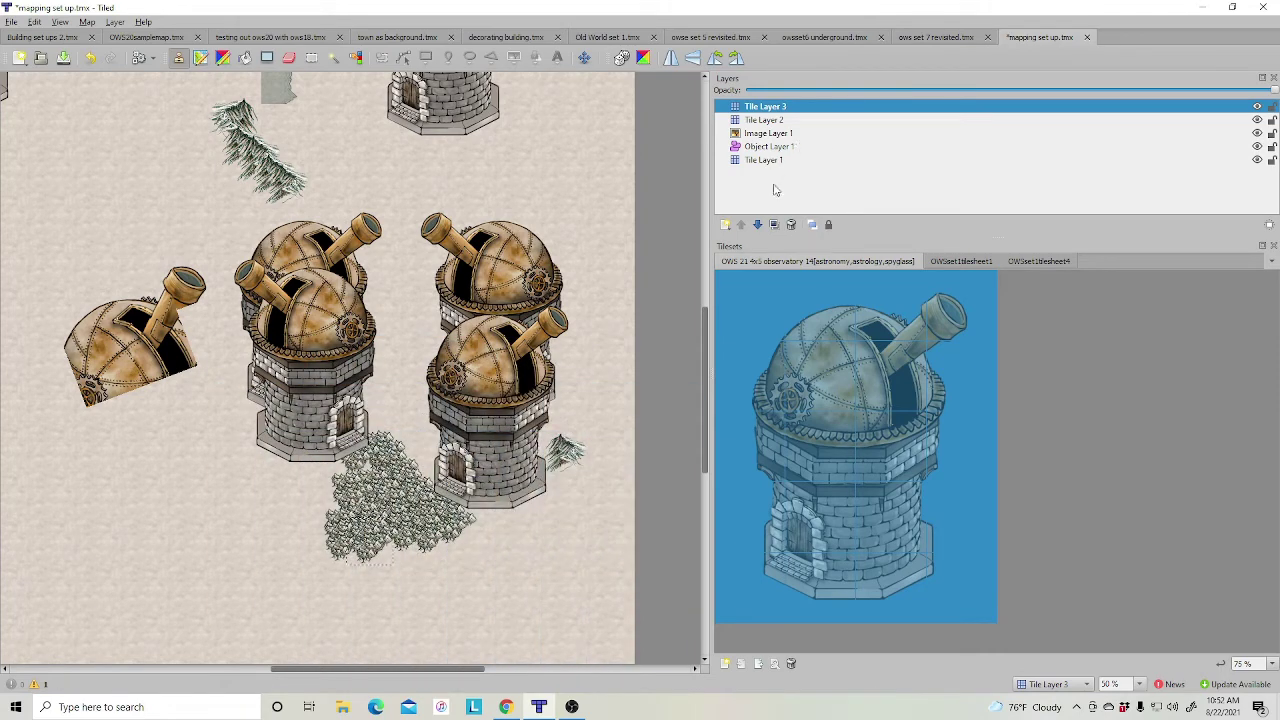
left_click(768, 146)
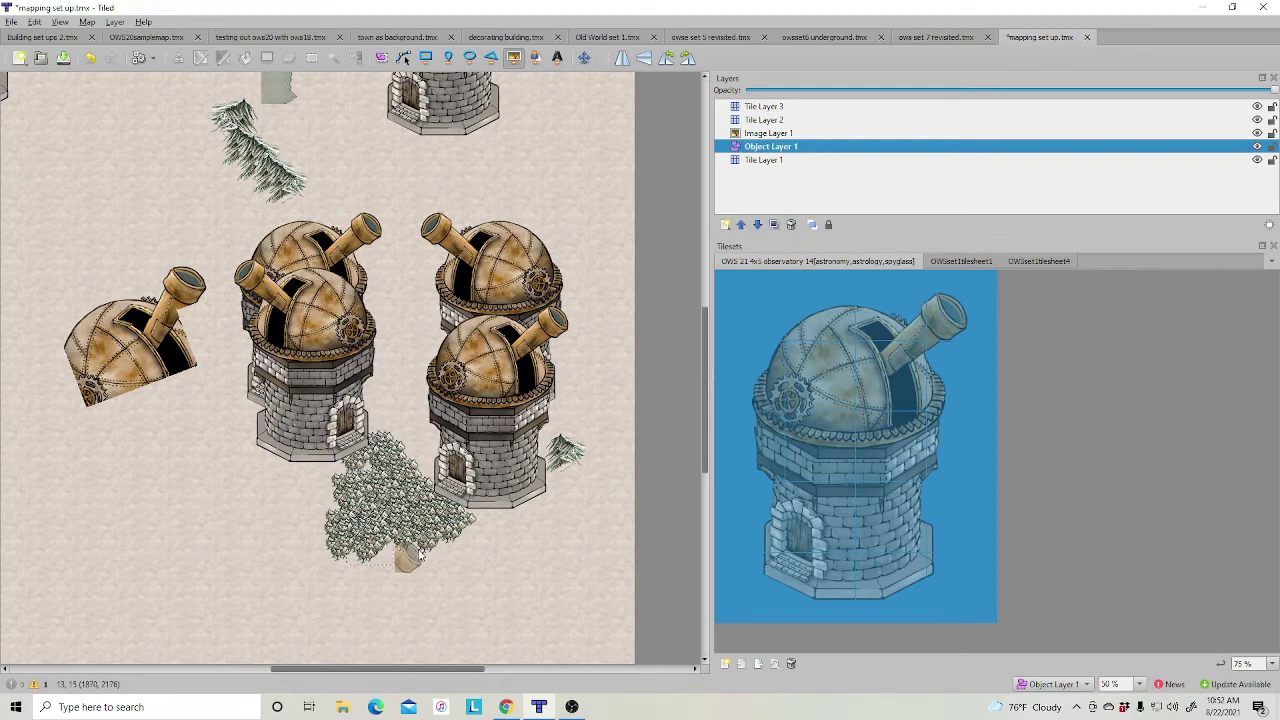
left_click_drag(420, 555, 452, 537)
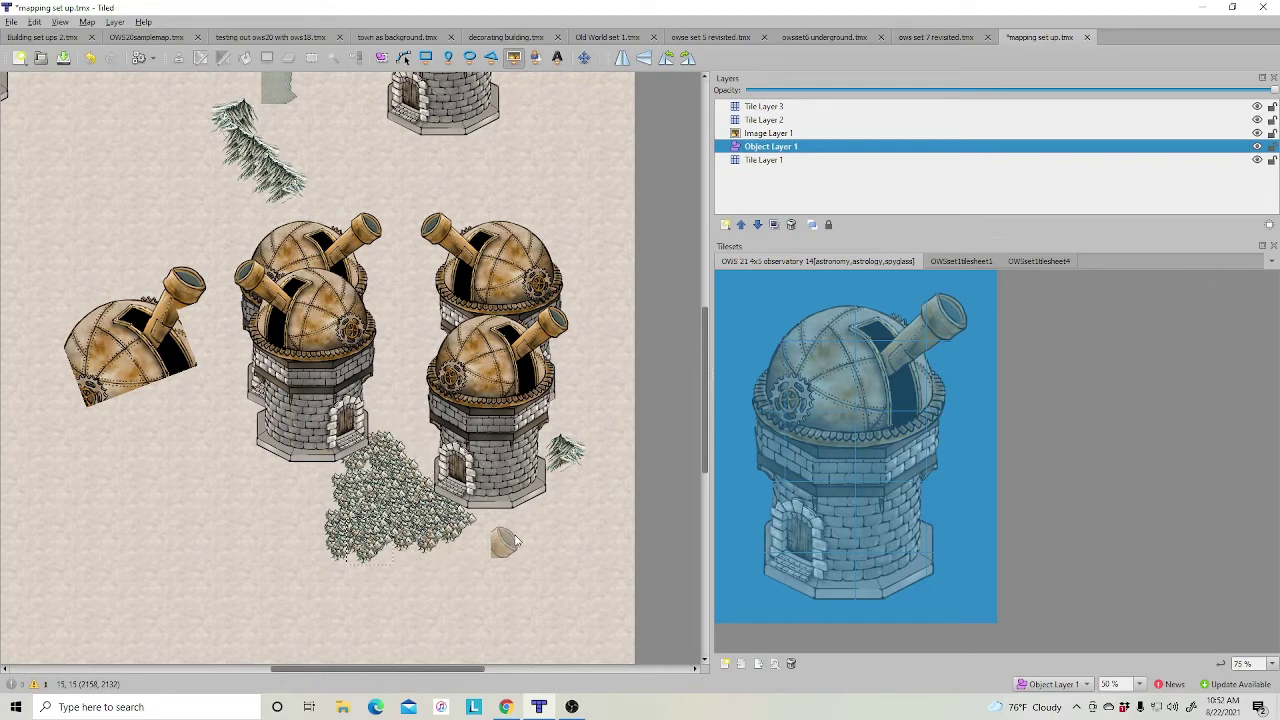
On Tile Layer 2, stamp a mirrored observatory beside the overlapping pair, undo it, and place it over the tilted, cropped dome instead
left_click(775, 107)
left_click(765, 120)
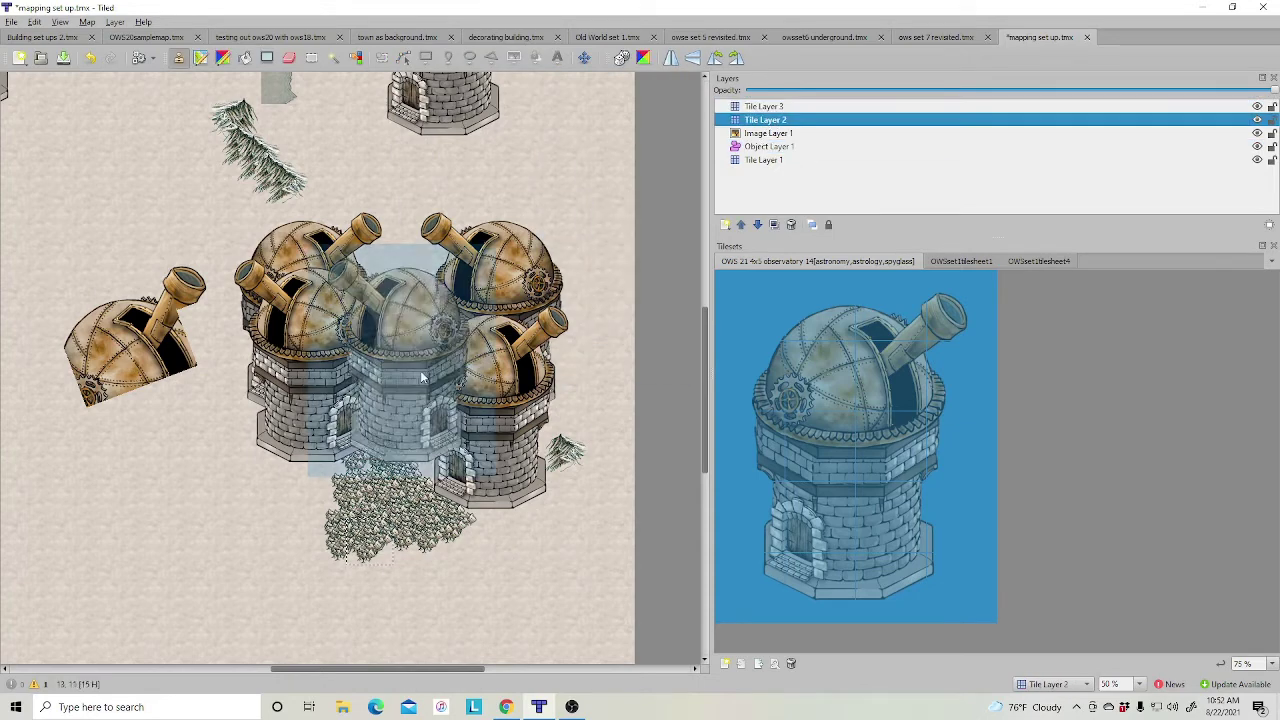
left_click(267, 380)
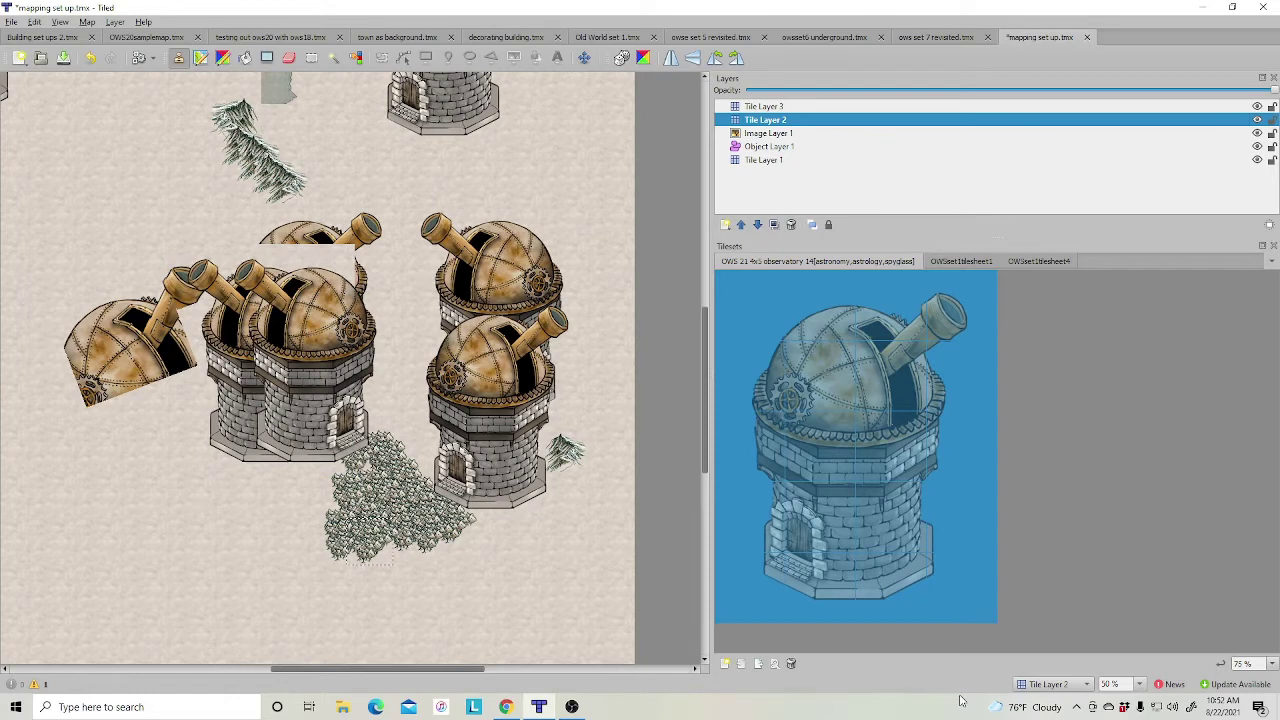
key("ctrl+z")
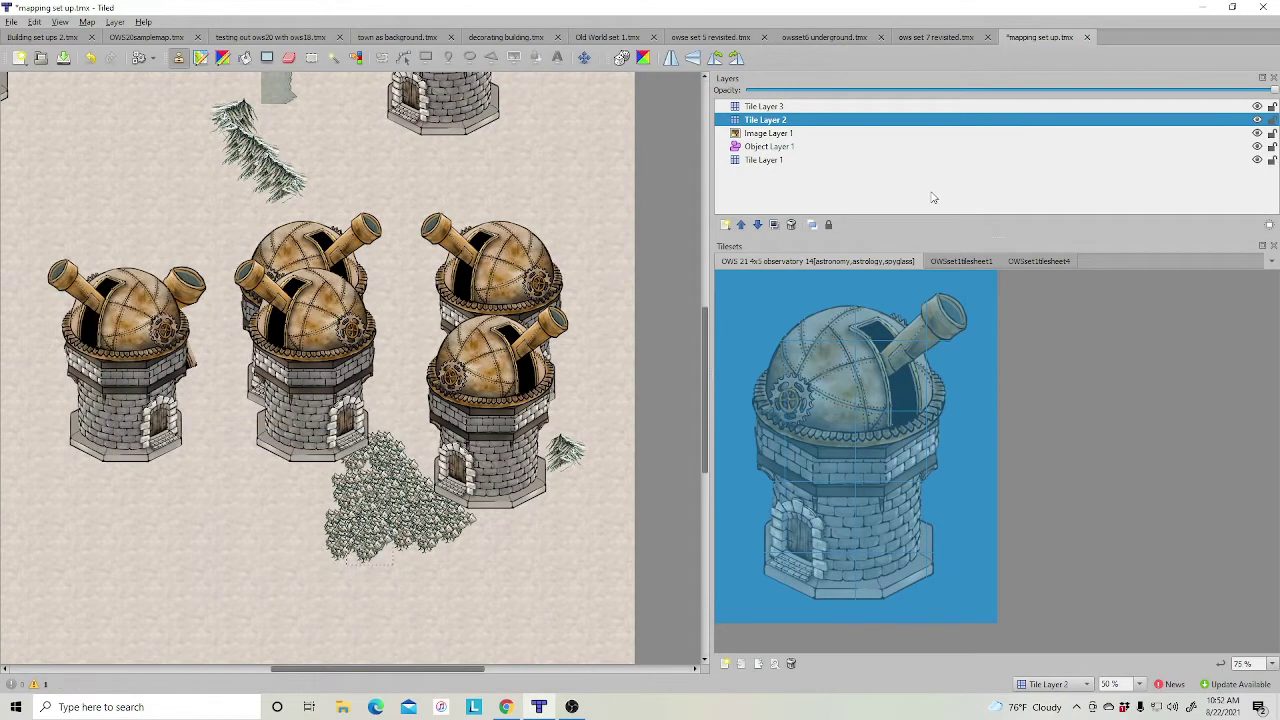
left_click(765, 107)
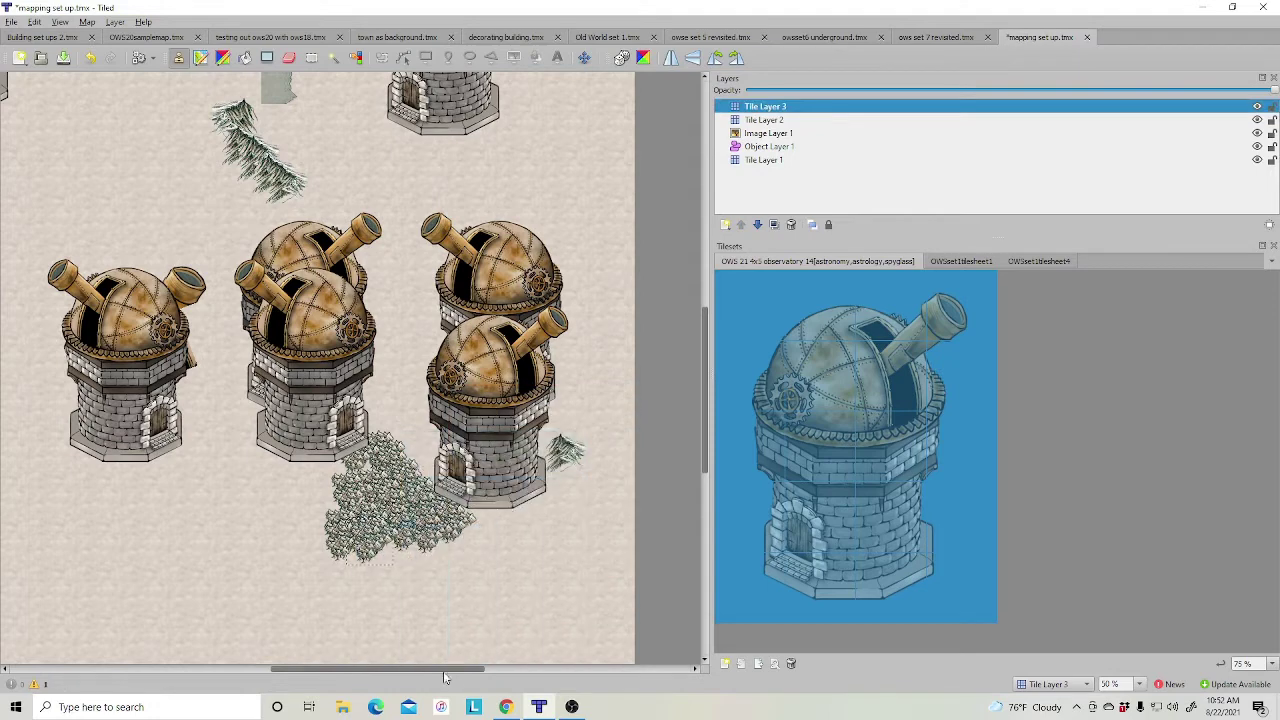
scroll(445, 670, "down", 1, "ctrl")
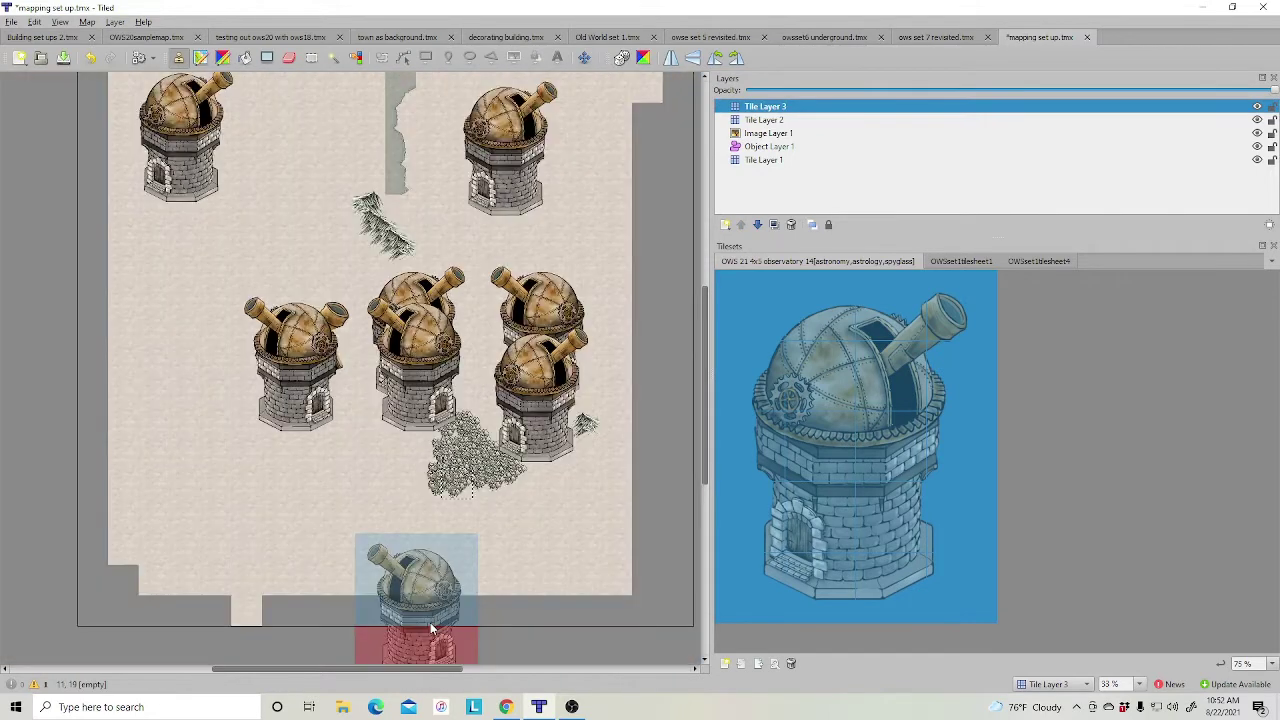
scroll(430, 622, "down", 1, "ctrl")
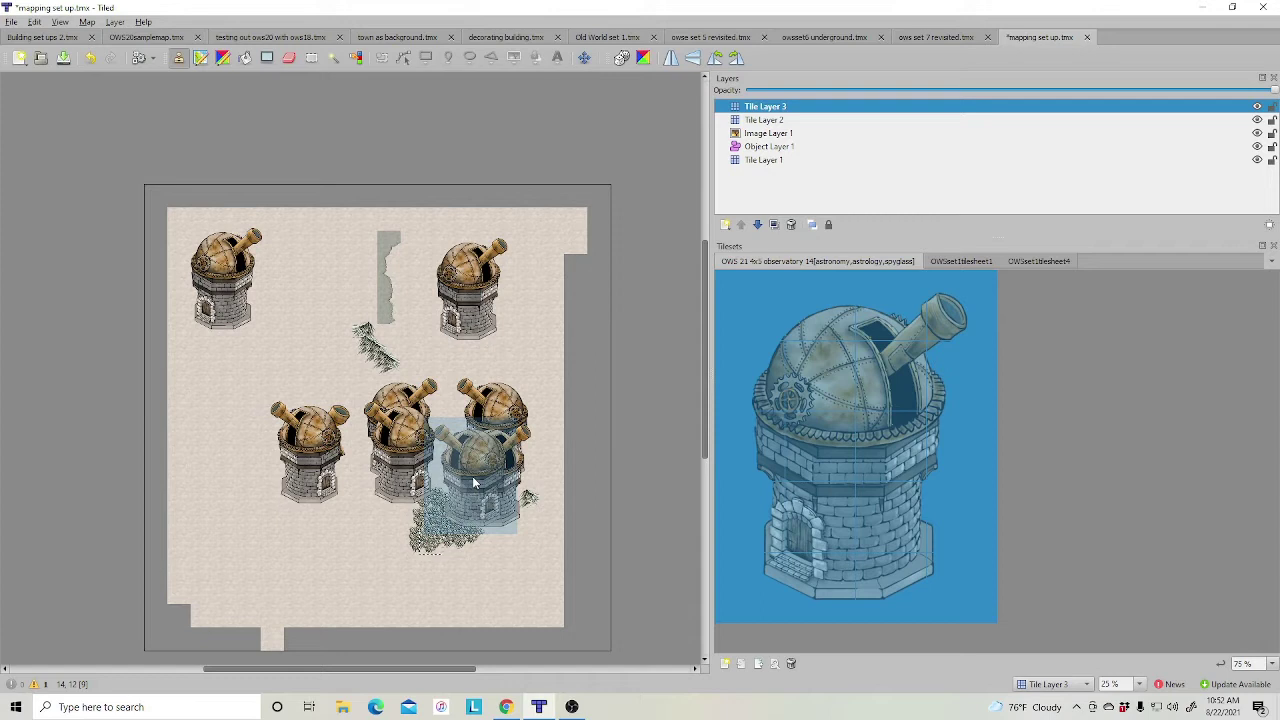
left_click(475, 483)
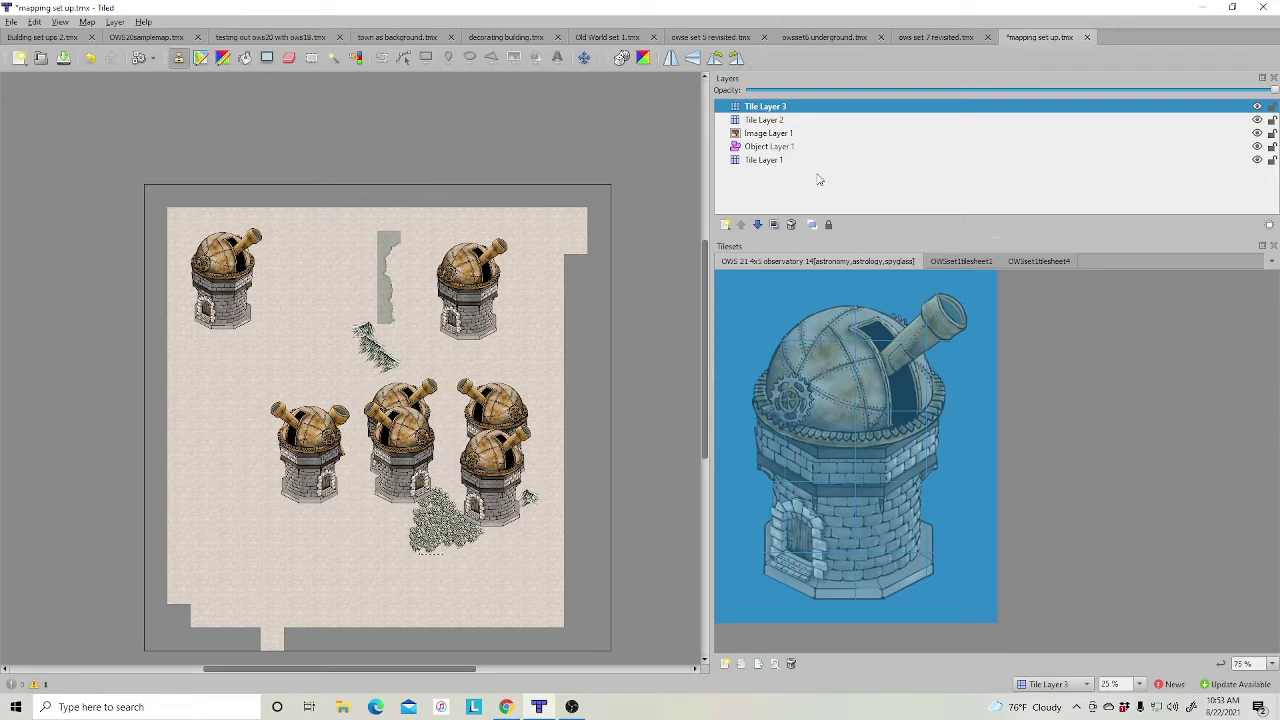
left_click(760, 147)
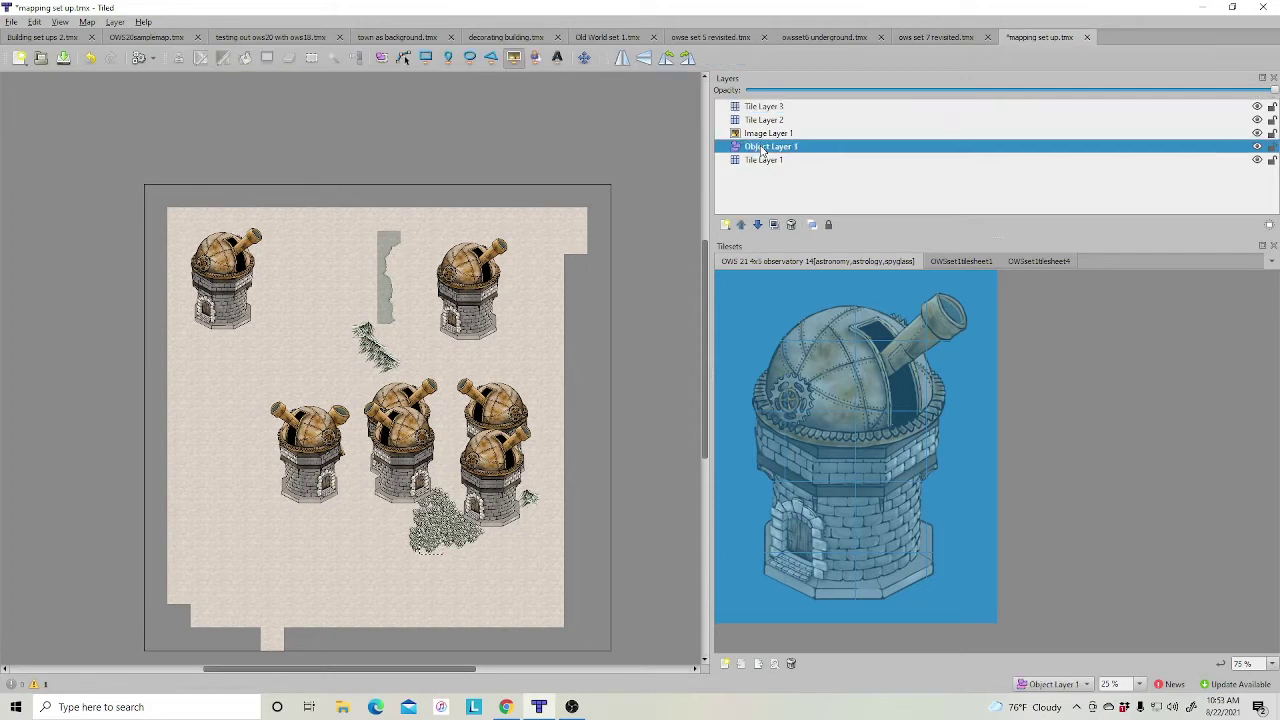
Move the observatory of Image Layer 1 from the map's upper-left corner to just above the two-telescope observatory
left_click(764, 134)
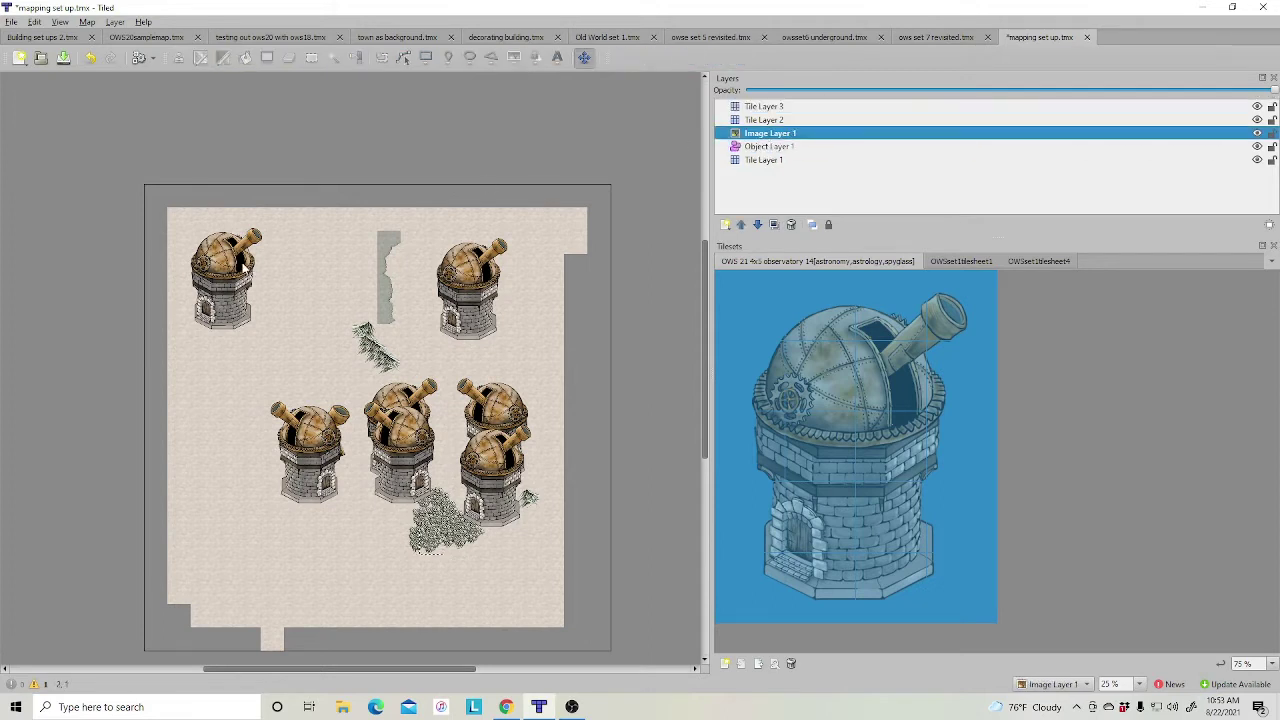
left_click_drag(237, 262, 291, 313)
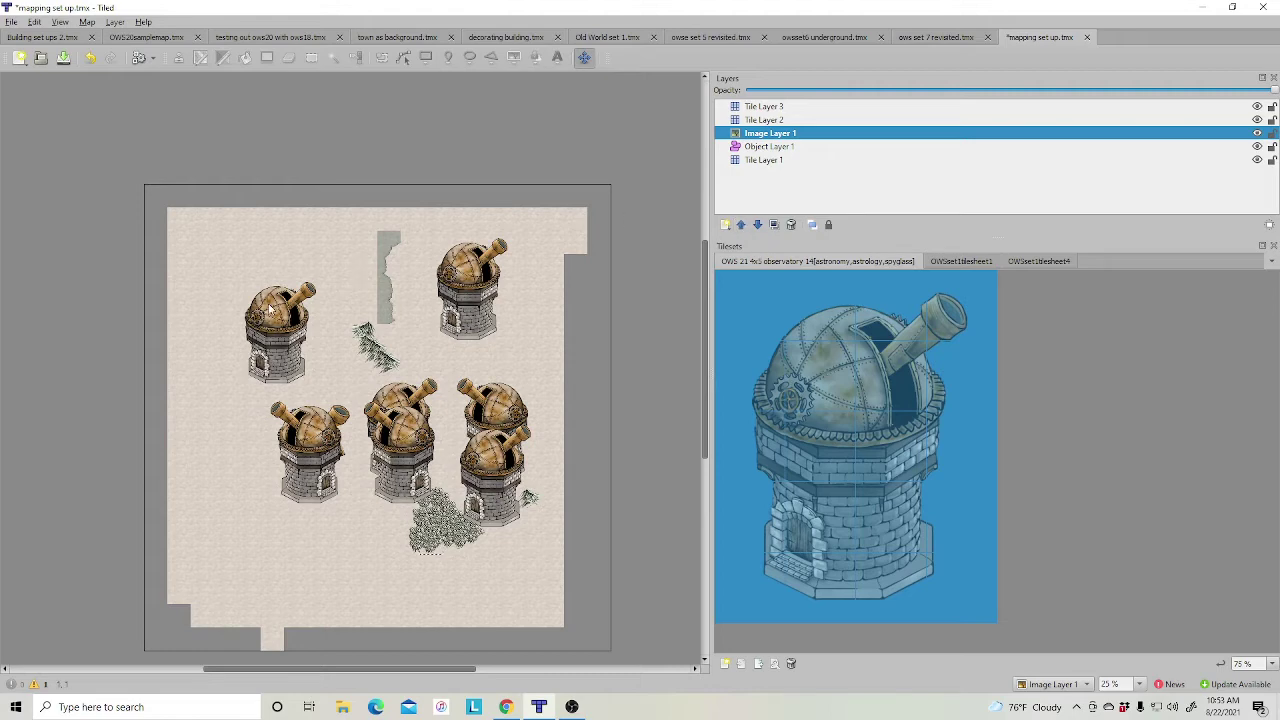
left_click_drag(272, 310, 300, 309)
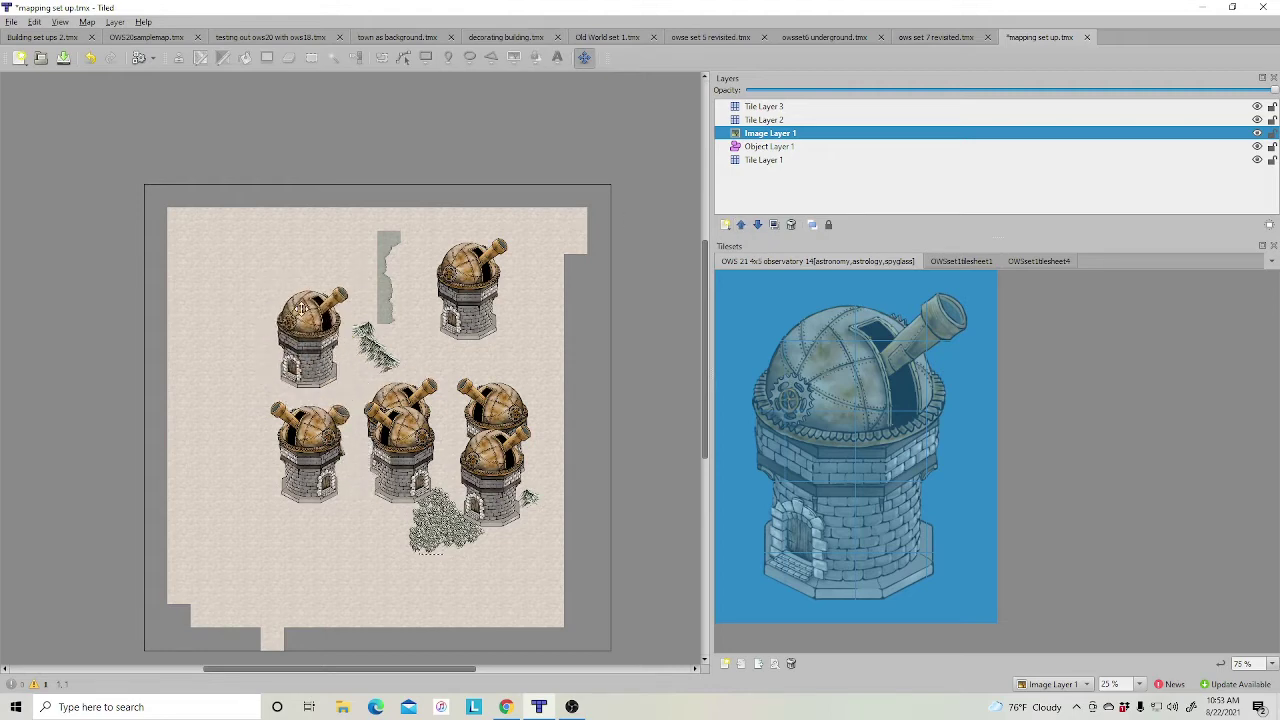
Raise Image Layer 1 to the top of the layer stack and shift its observatory slightly down and to the left
left_click(741, 225)
left_click(741, 225)
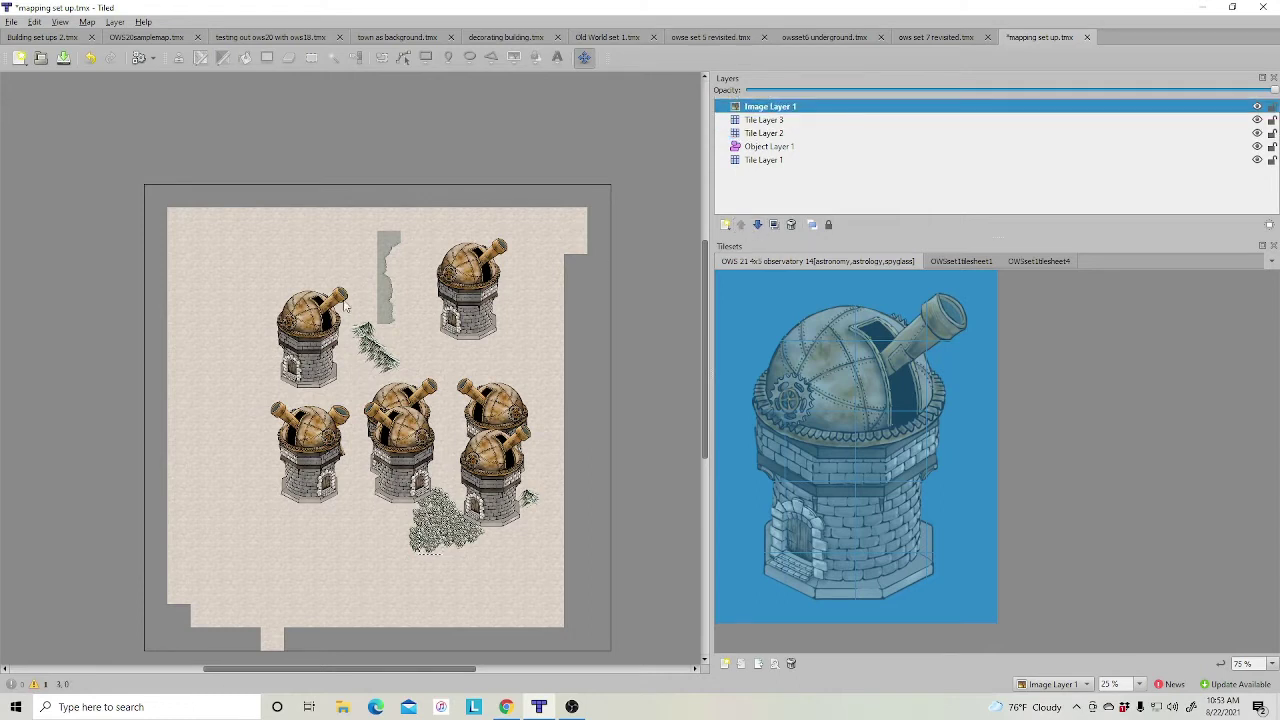
left_click_drag(345, 308, 316, 336)
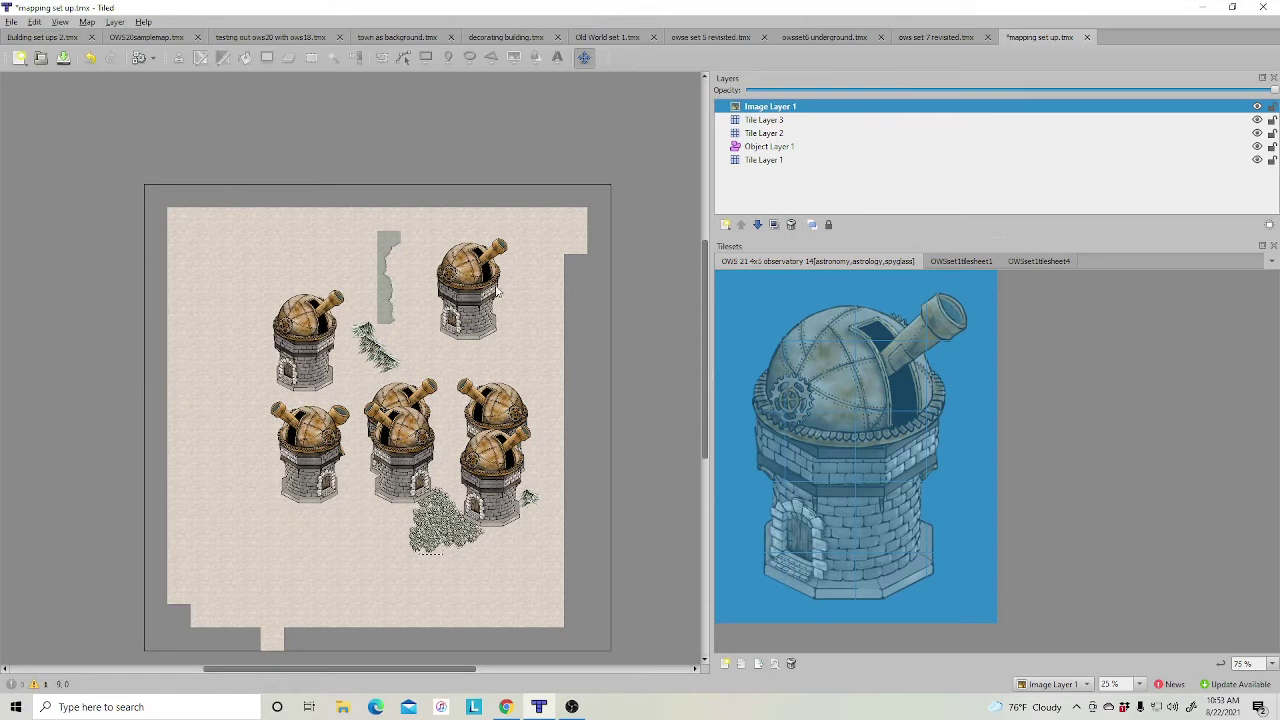
Lower Image Layer 1 to the bottom of the layer stack, then raise it to just above Tile Layer 1
left_click(757, 225)
left_click(757, 225)
left_click(757, 225)
left_click(757, 225)
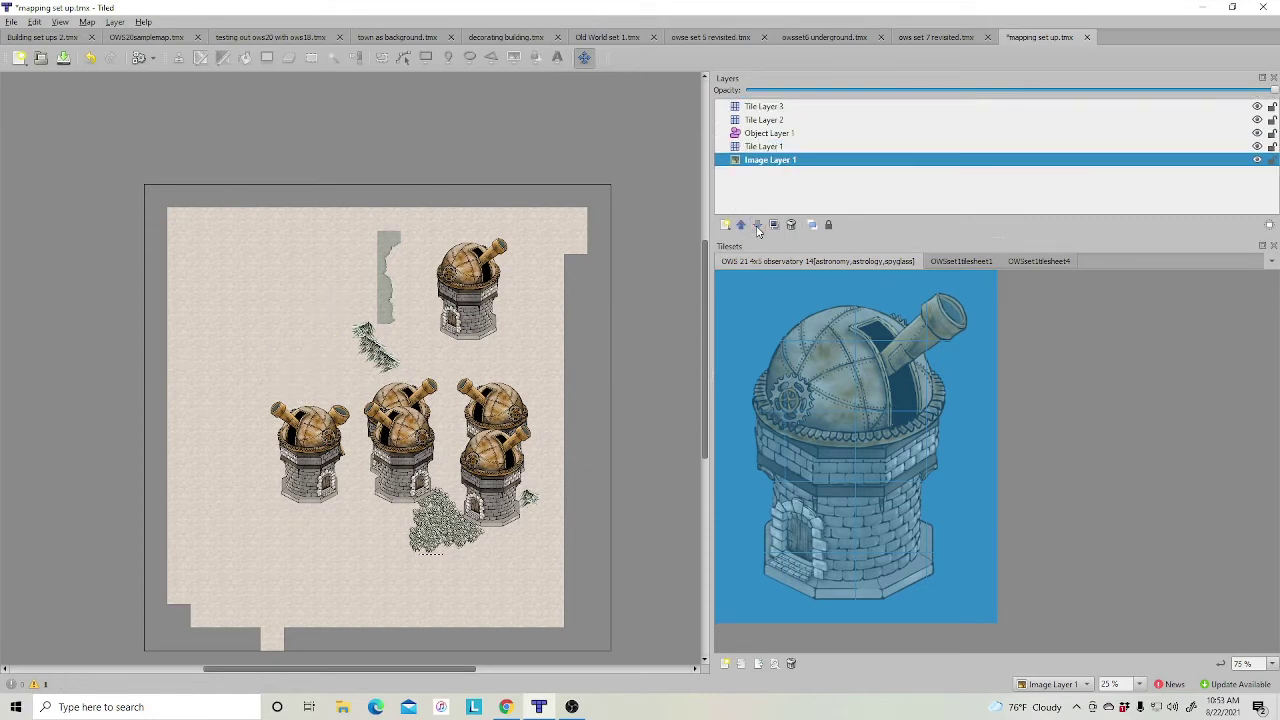
left_click(741, 225)
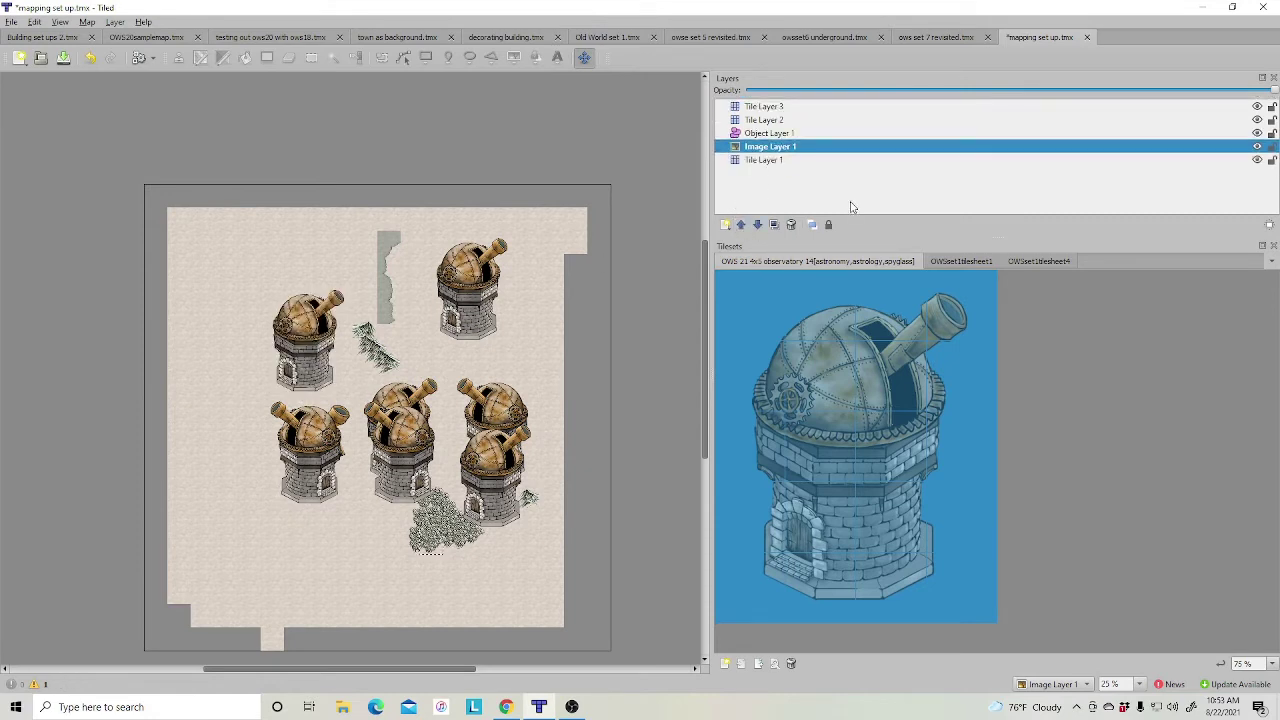
Raise Tile Layer 2 above Tile Layer 3, then lower it back beneath Tile Layer 3
left_click(755, 120)
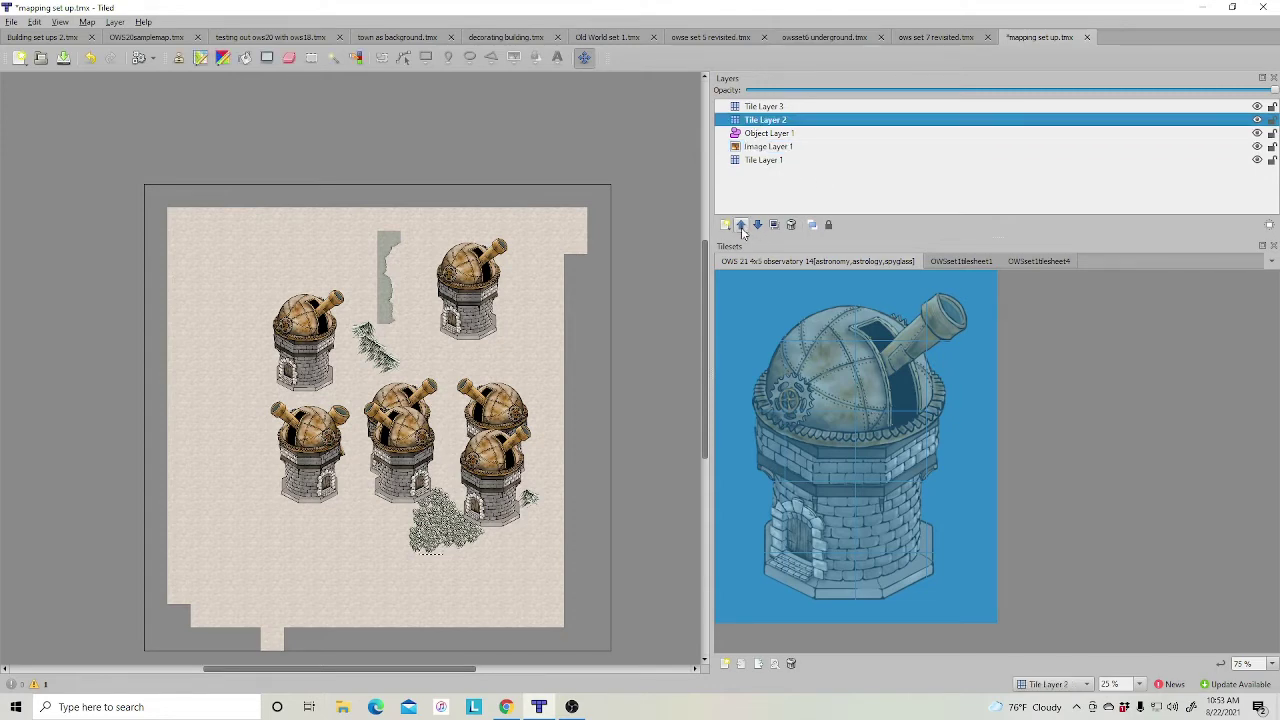
left_click(741, 225)
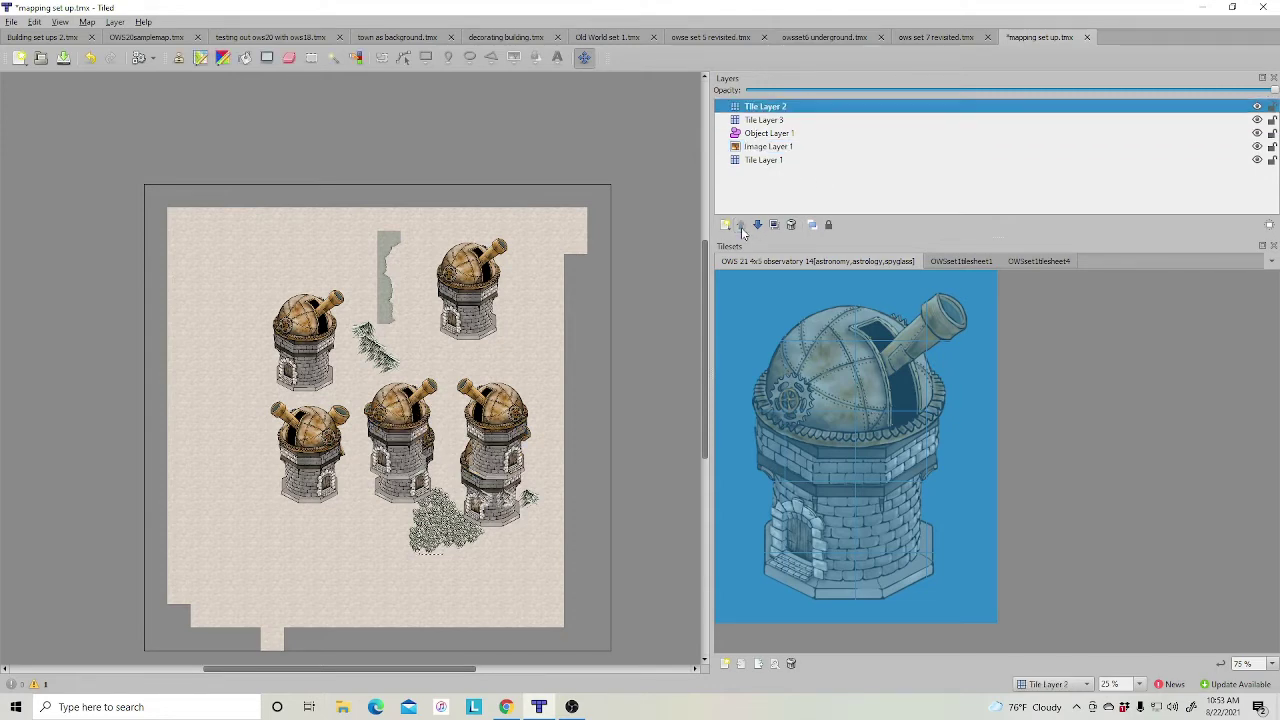
left_click(758, 226)
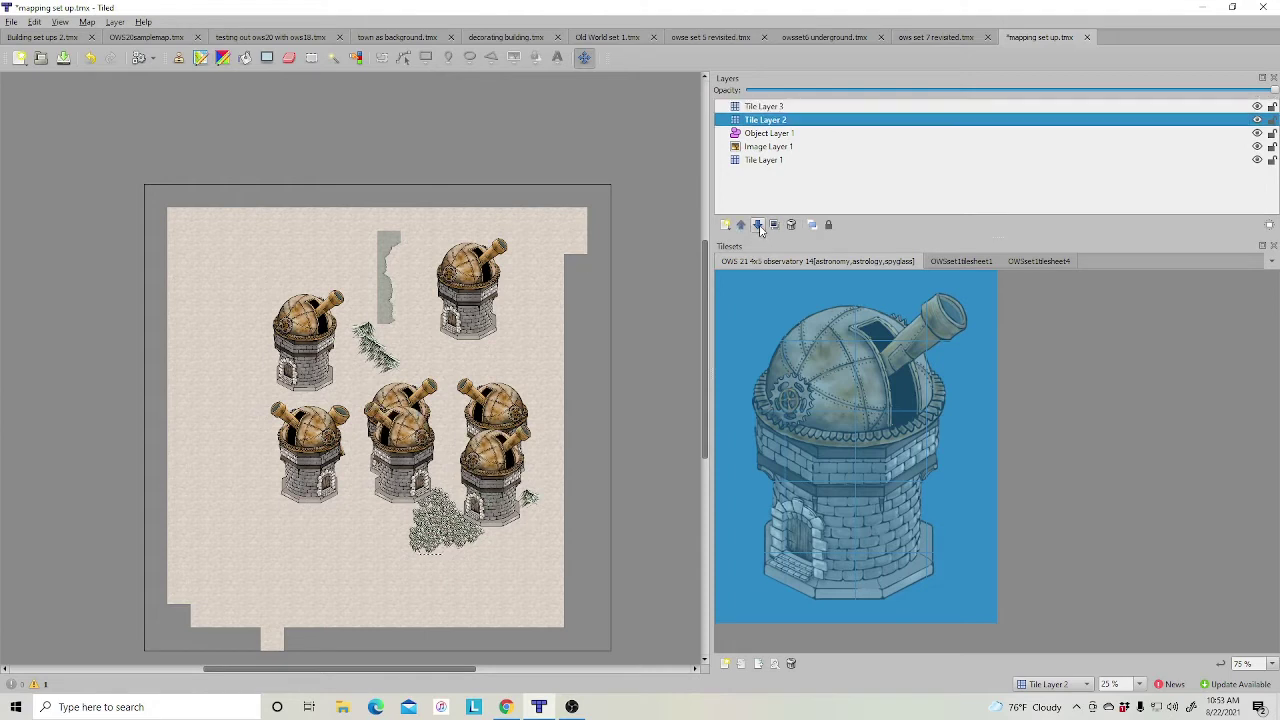
Rename Tile Layer 1 as background
double_click(766, 160)
type("background")
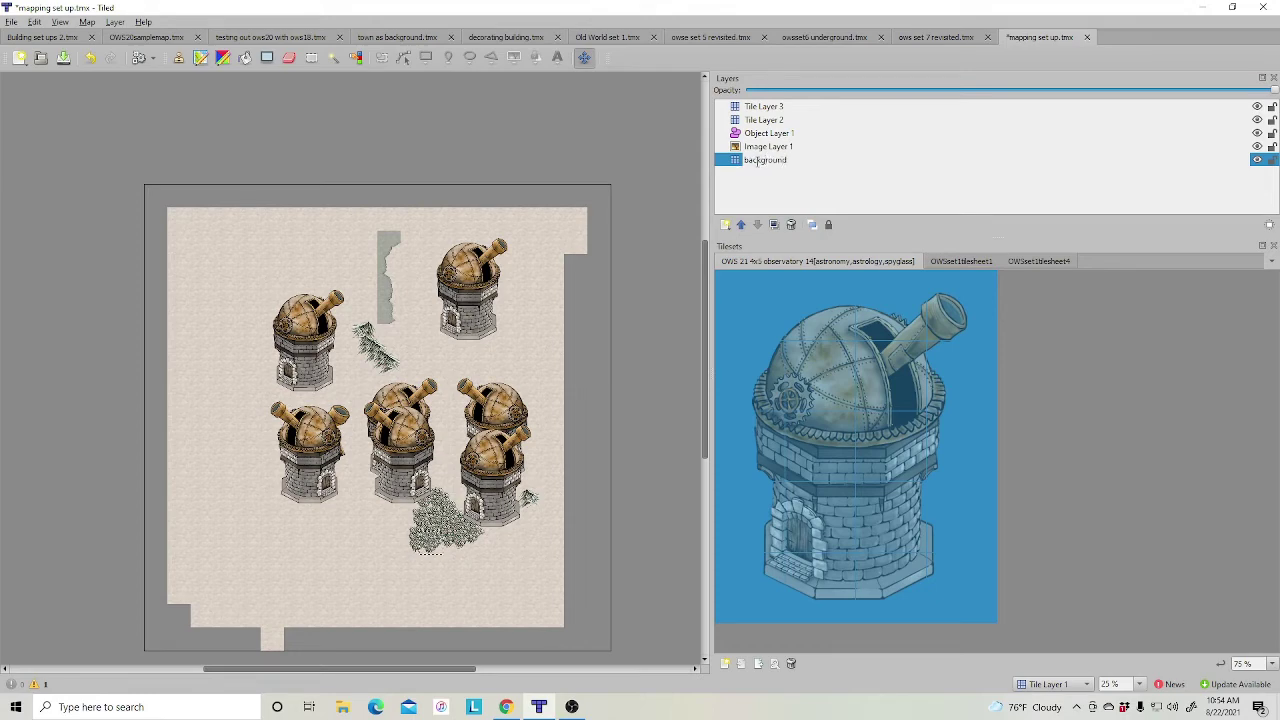
key("Return")
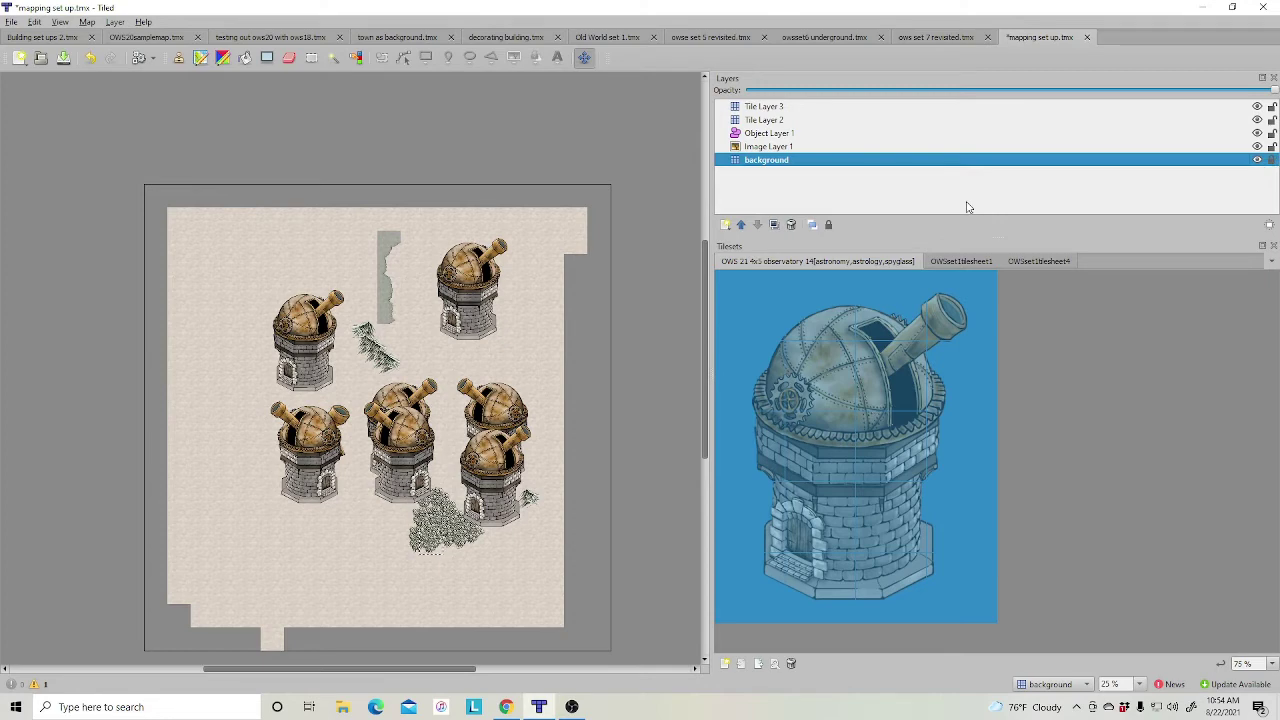
Add a new object layer directly above Object Layer 1
left_click(770, 134)
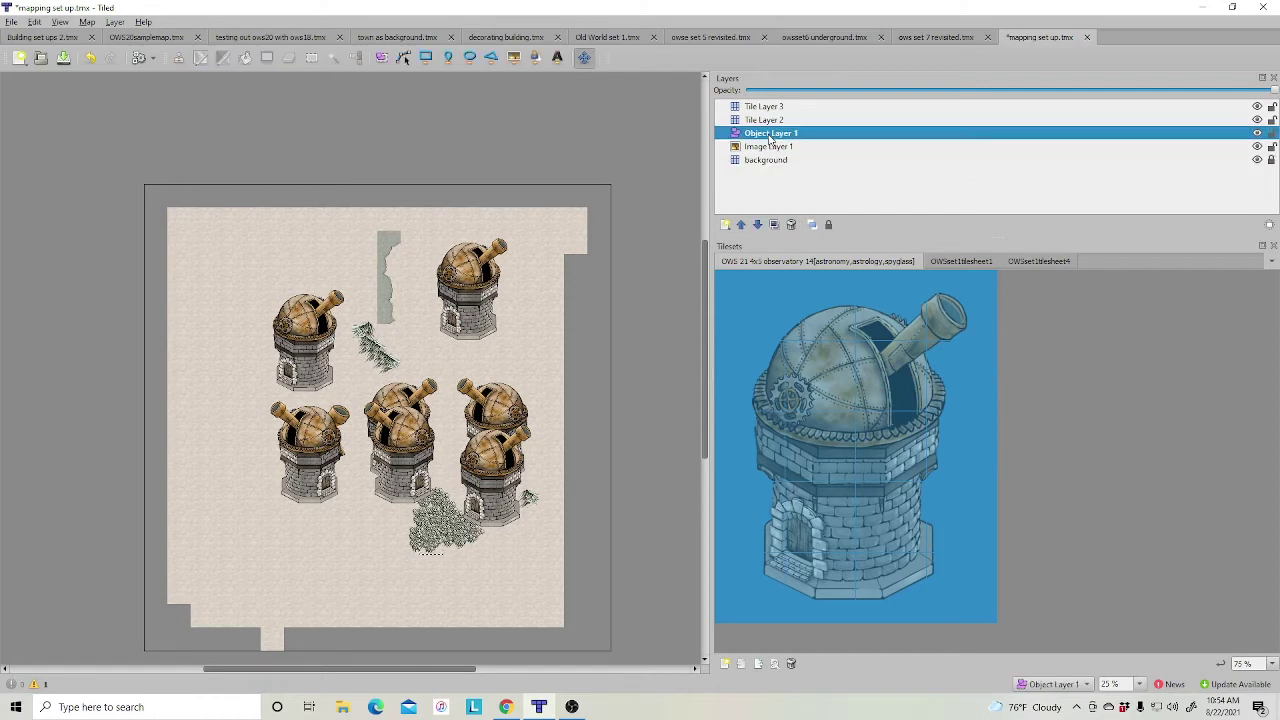
right_click(770, 134)
mouse_move(806, 147)
left_click(1050, 159)
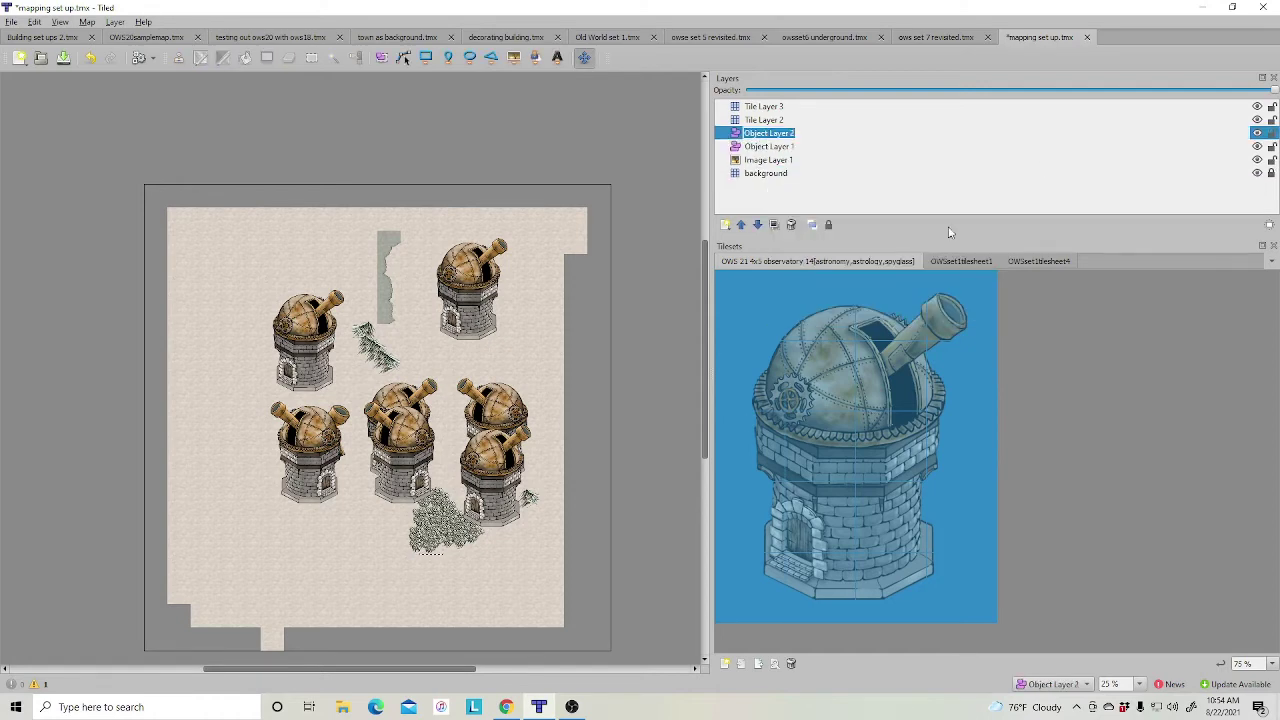
Choose the dense pine forest tile from the OWSset1tilesheet4 tileset for placing on the map
left_click(955, 261)
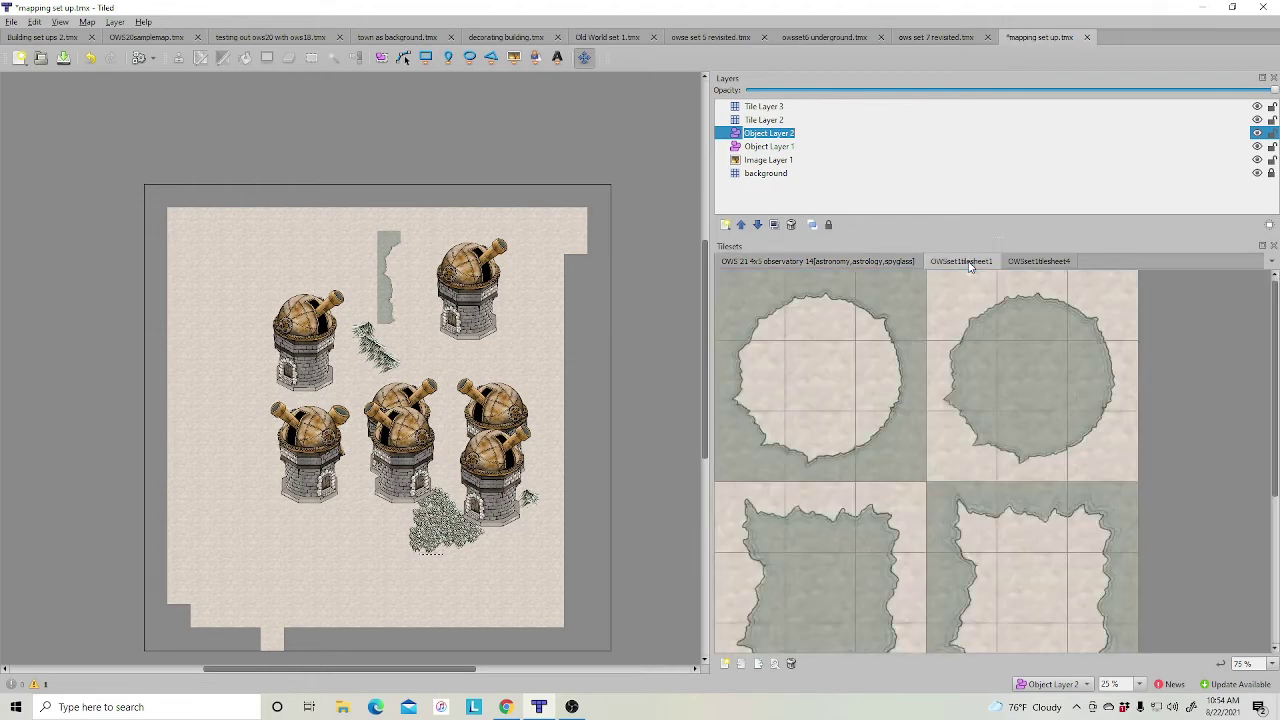
left_click(1025, 262)
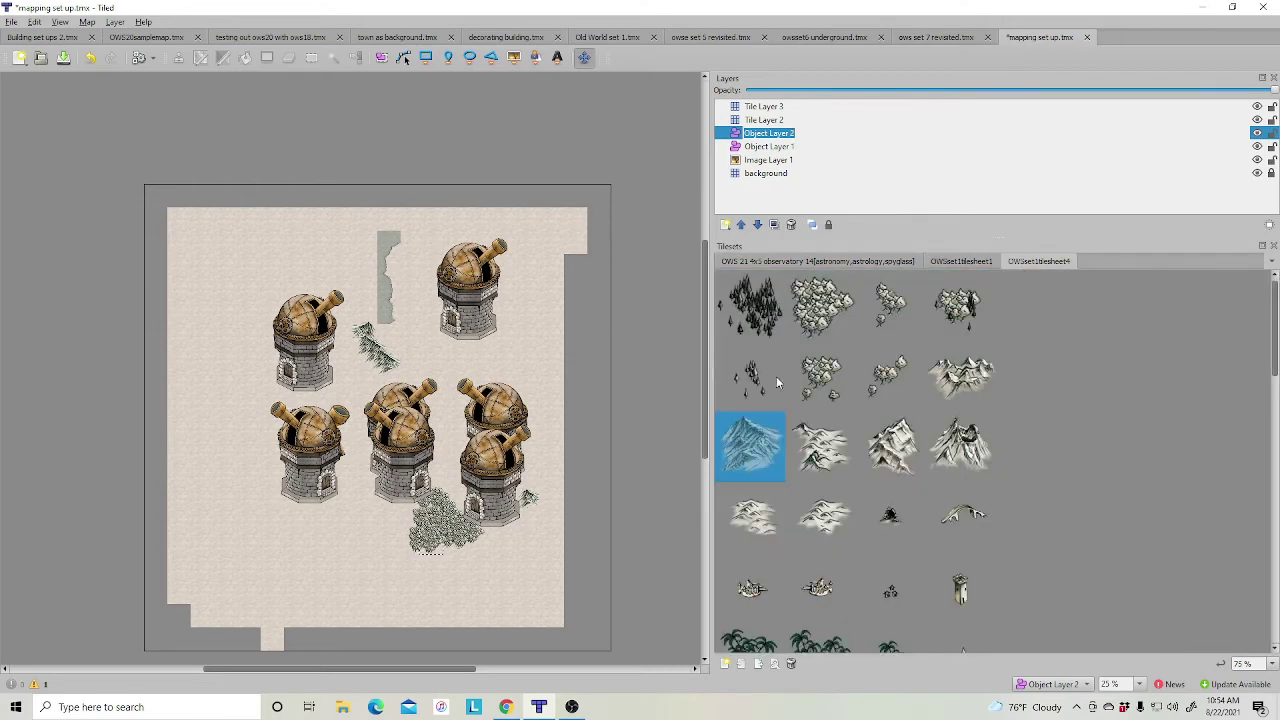
left_click(758, 320)
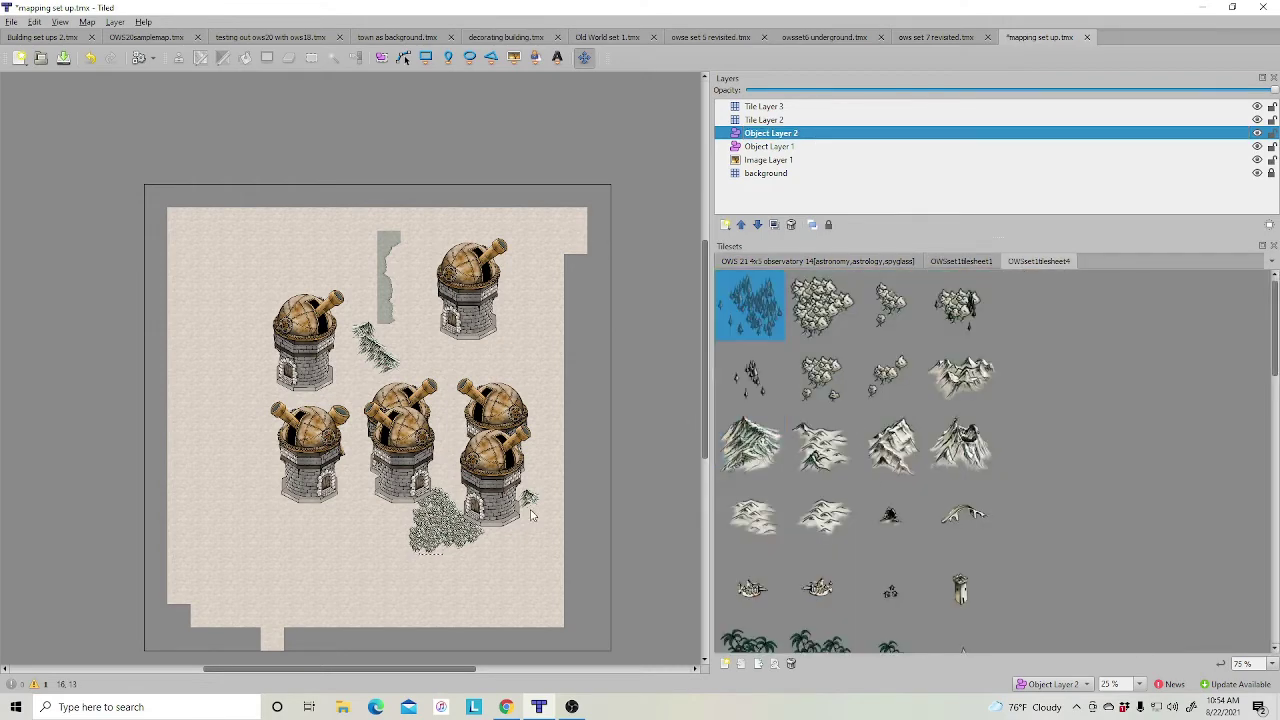
key("ctrl+plus")
key("ctrl+plus")
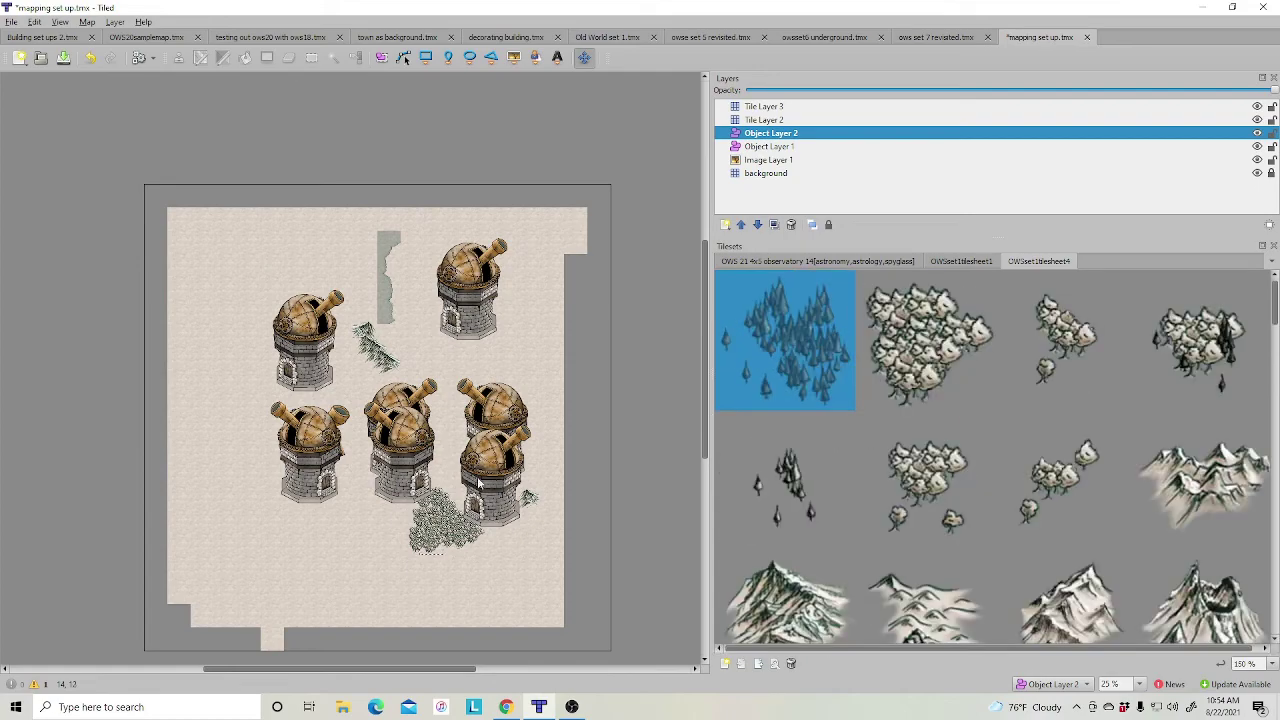
key("ctrl+minus")
key("ctrl+minus")
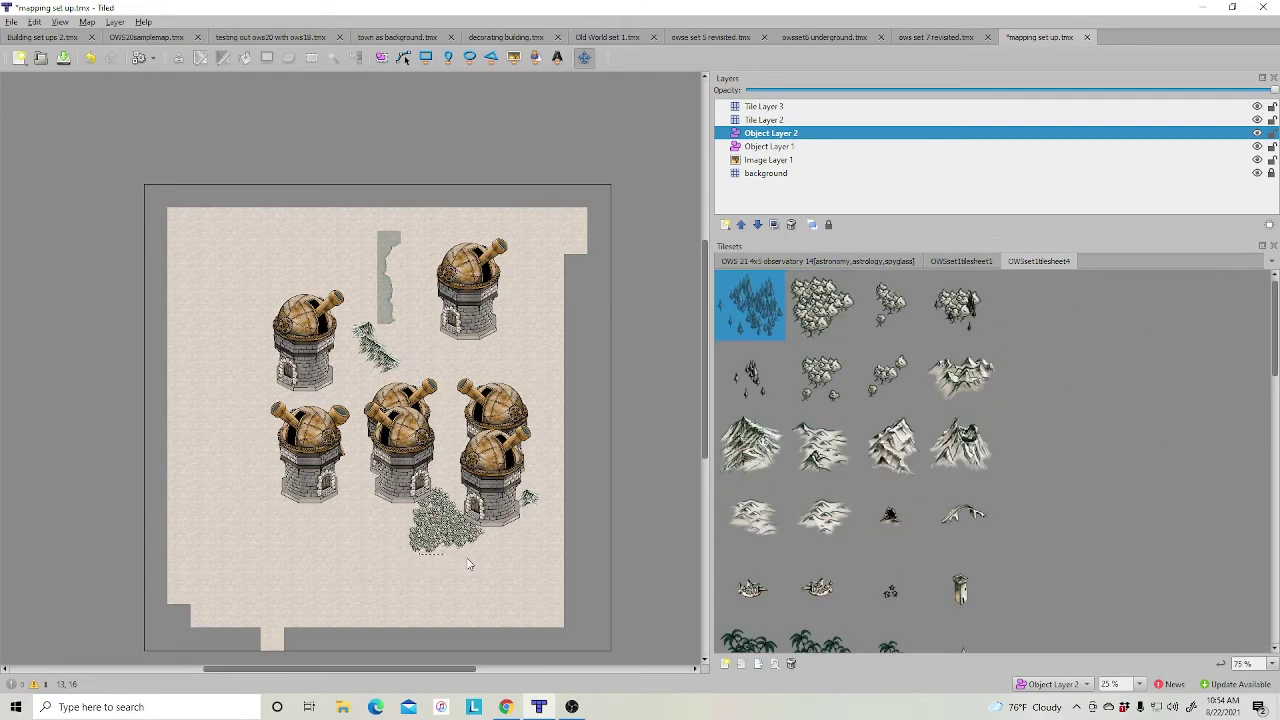
Hide Tile Layer 2 and Tile Layer 3 so only the trees and image content near the map's lower right corner show
scroll(466, 557, "up", 2, "ctrl")
scroll(435, 494, "down", 3)
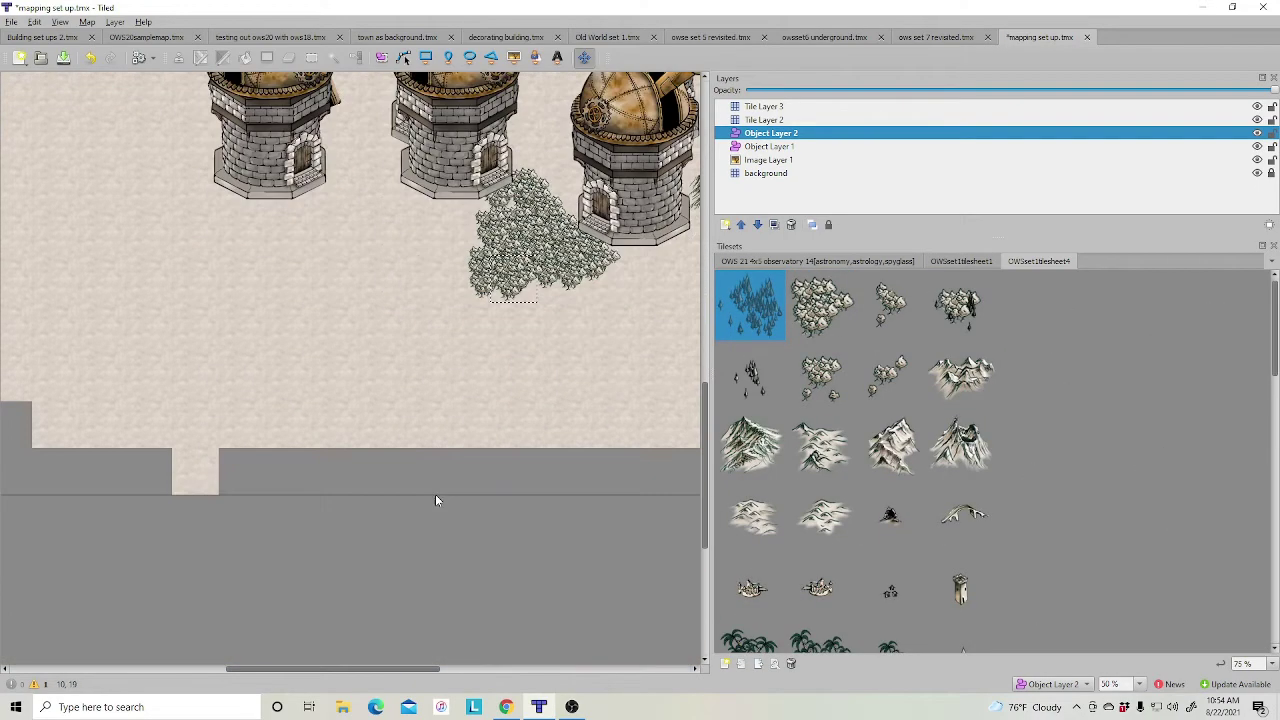
scroll(463, 493, "right", 3)
scroll(517, 393, "up", 2)
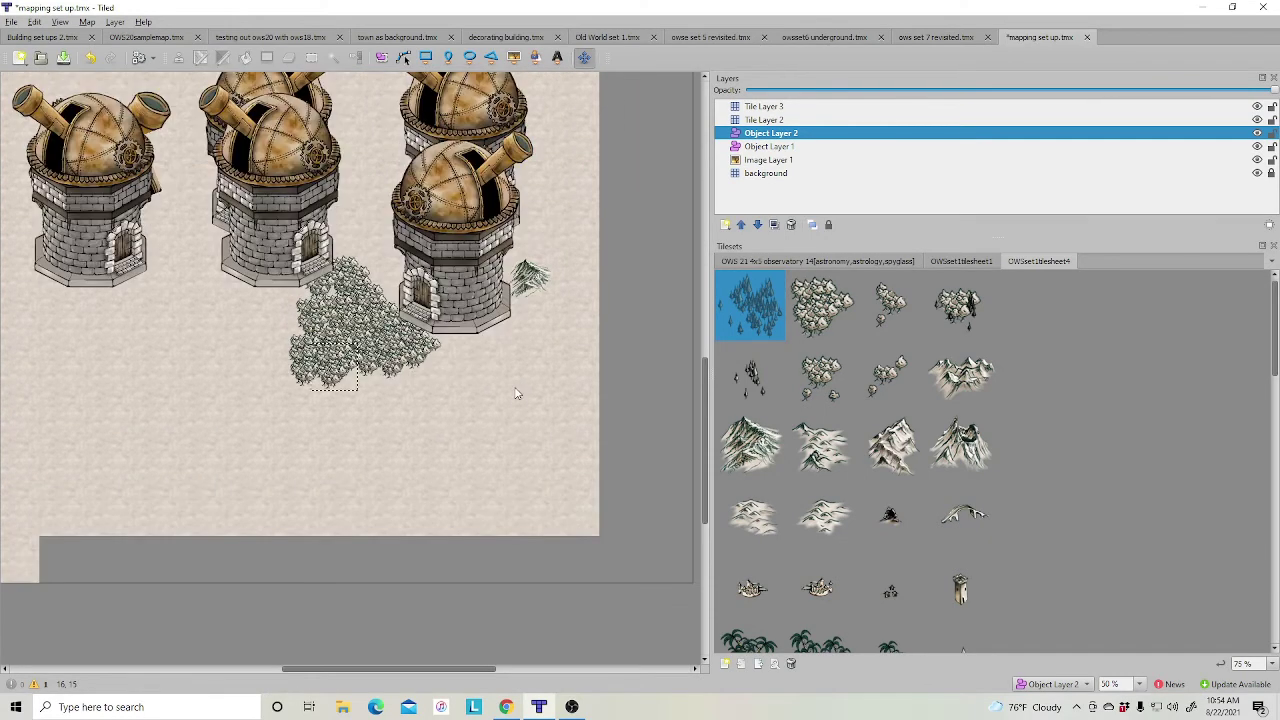
scroll(517, 393, "up", 2)
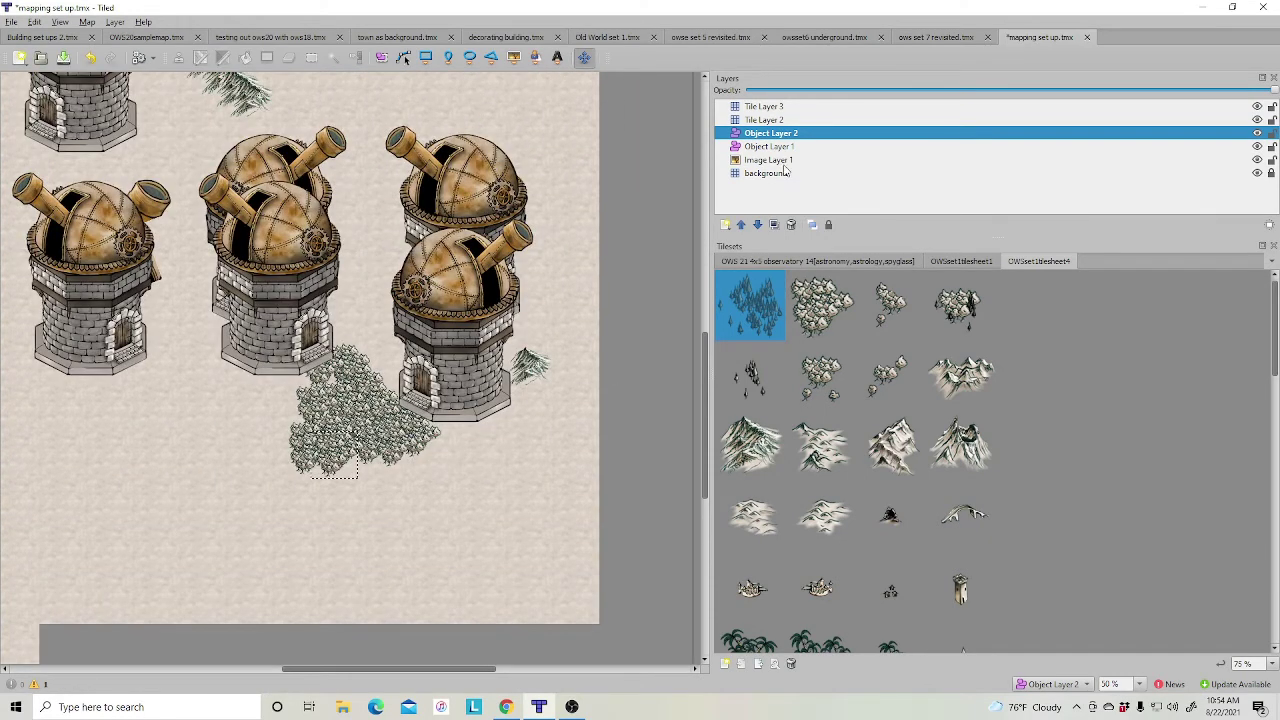
left_click(1257, 120)
left_click(1257, 106)
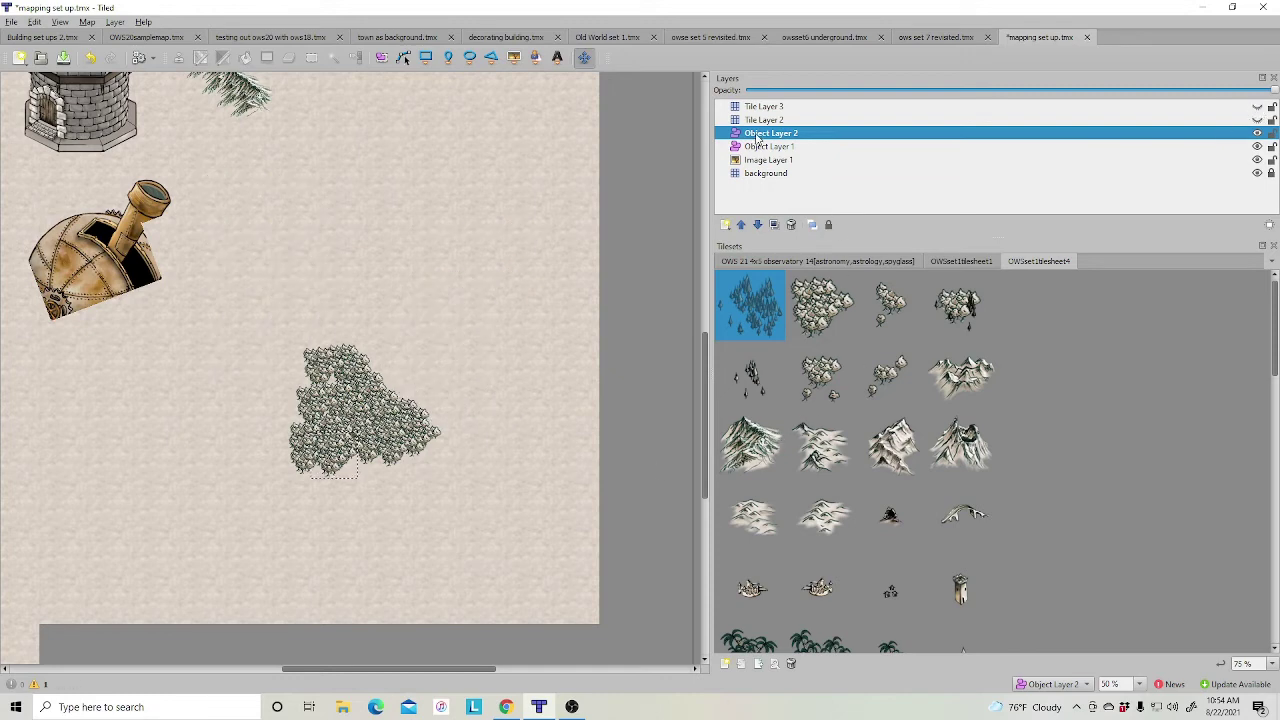
Insert several pine tile objects on Object Layer 2 across the middle, right side and top of the existing forest
left_click(513, 57)
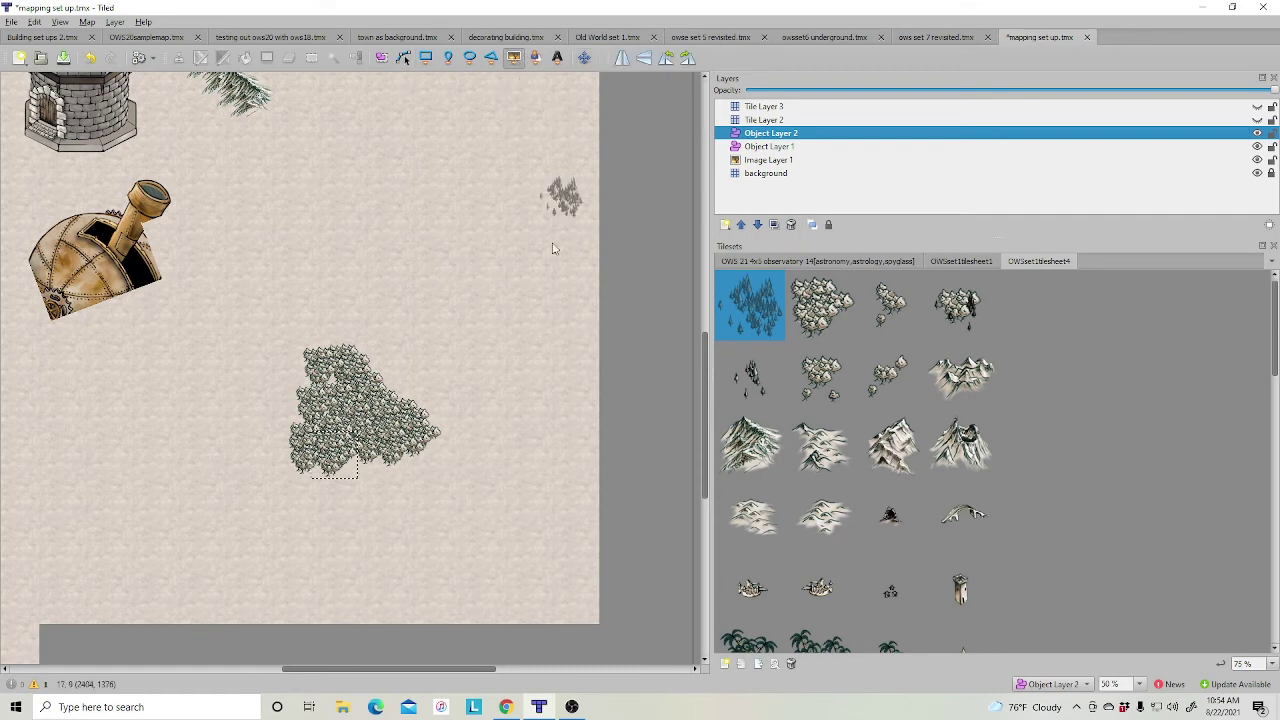
left_click(350, 408)
left_click(349, 445)
left_click(404, 462)
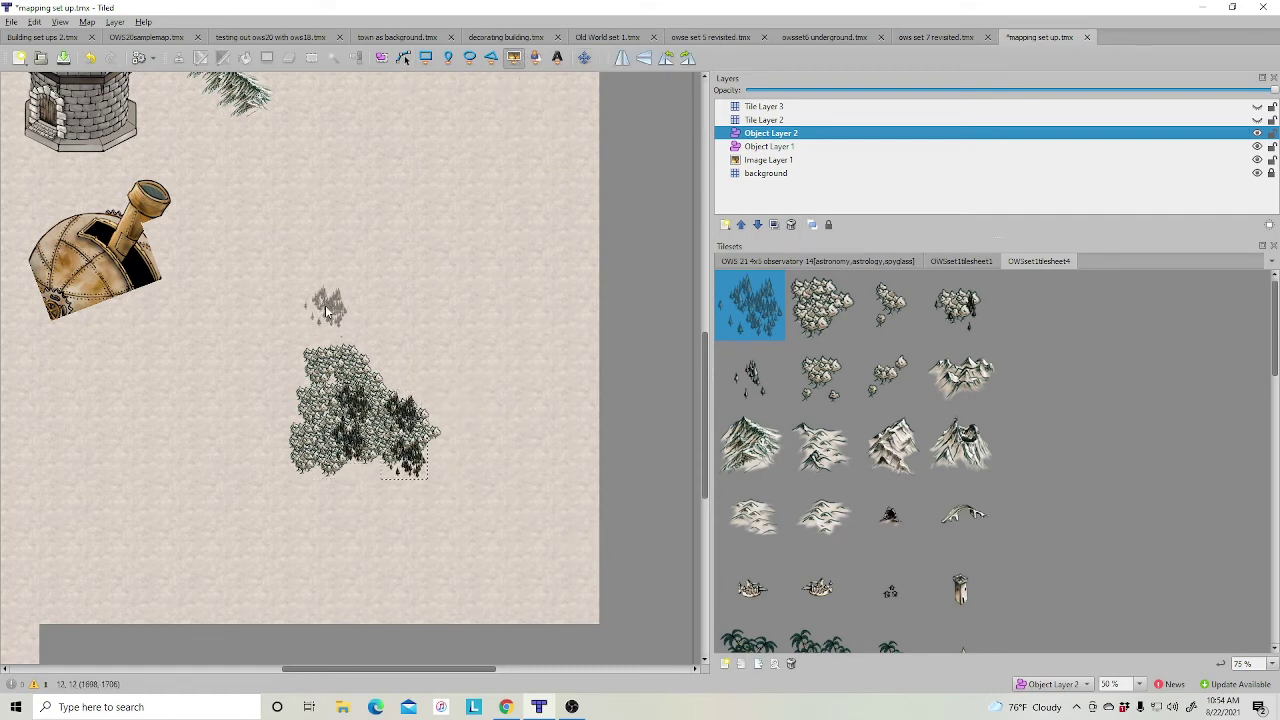
left_click(340, 354)
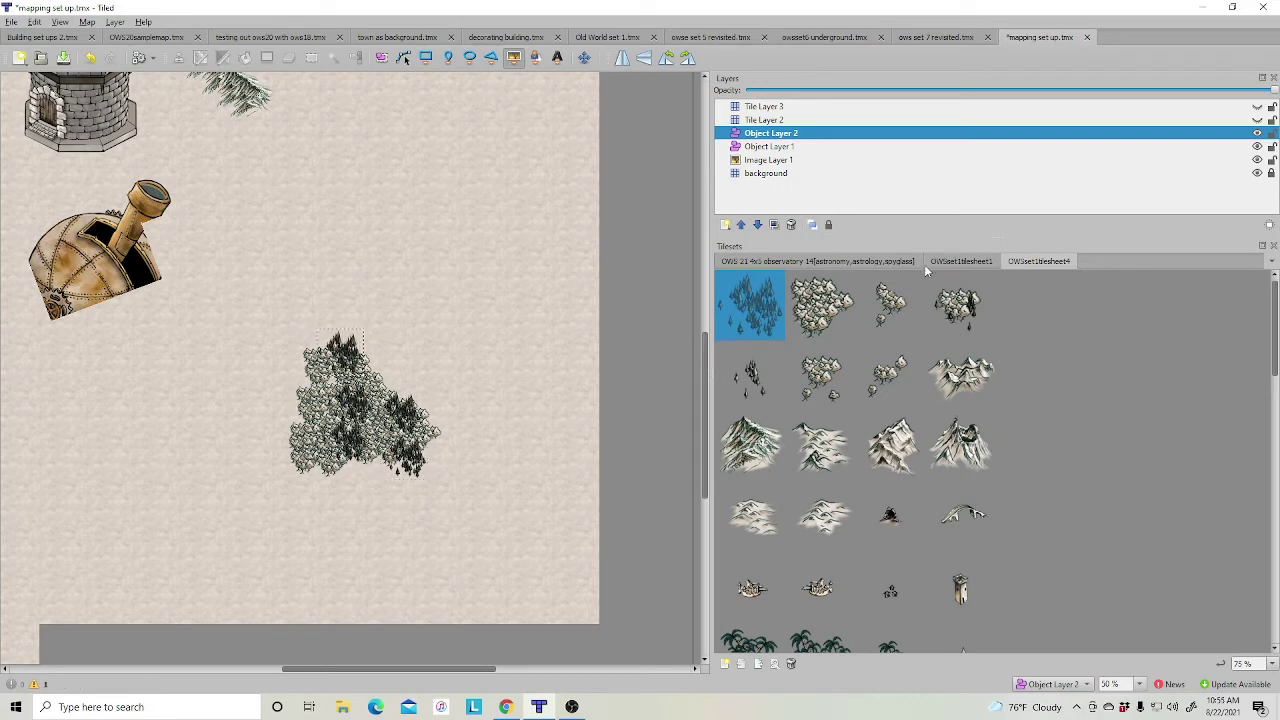
Box-select all the tree objects of both object layers, then clear the selection
left_click(381, 57)
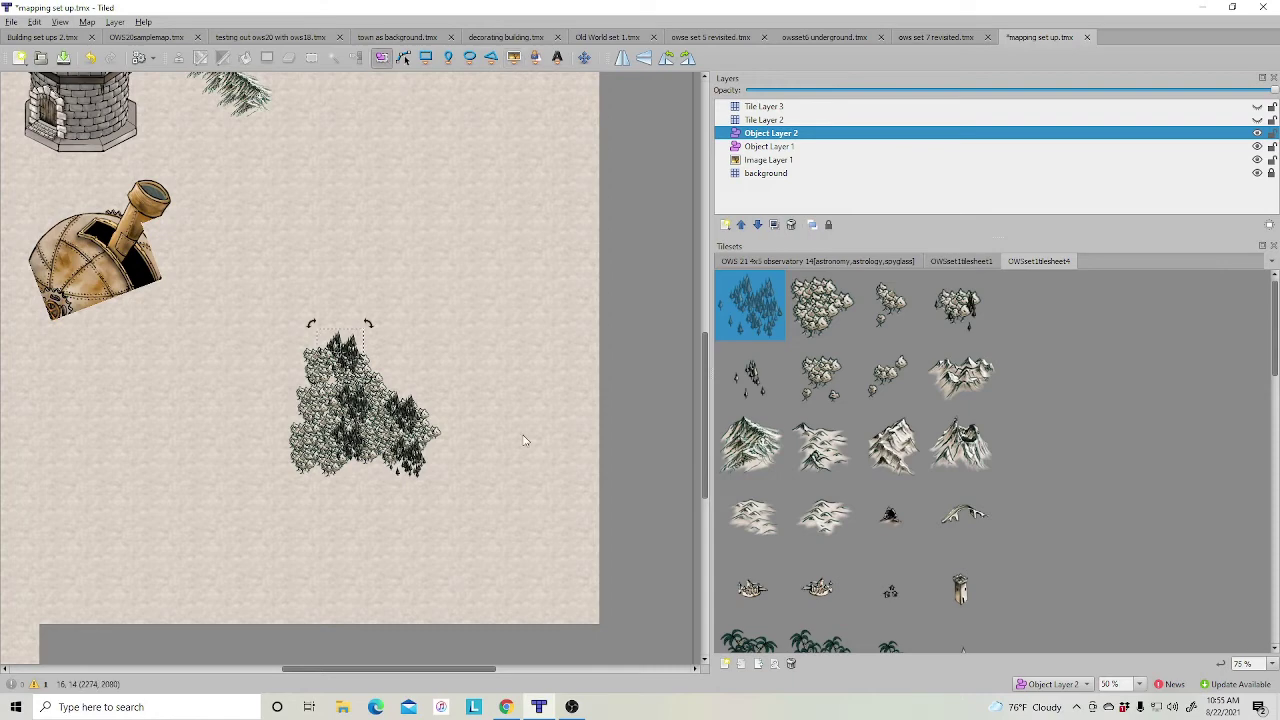
left_click_drag(516, 262, 266, 546)
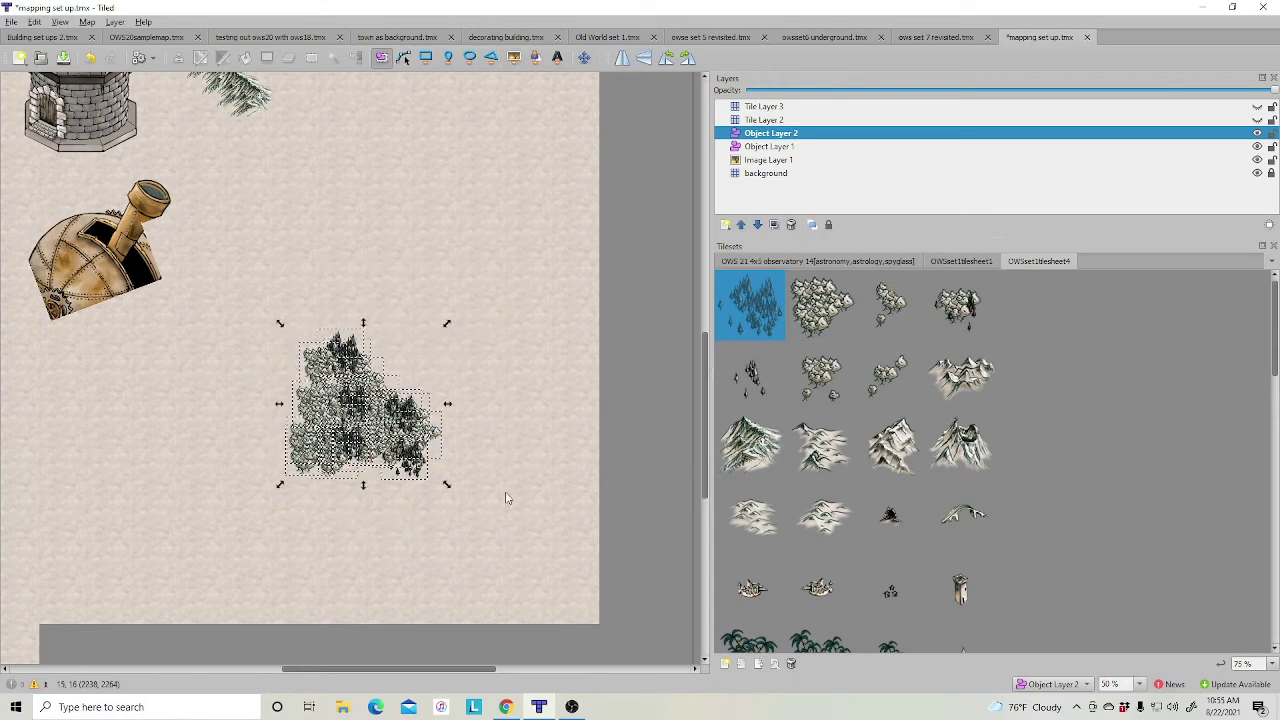
left_click(511, 415)
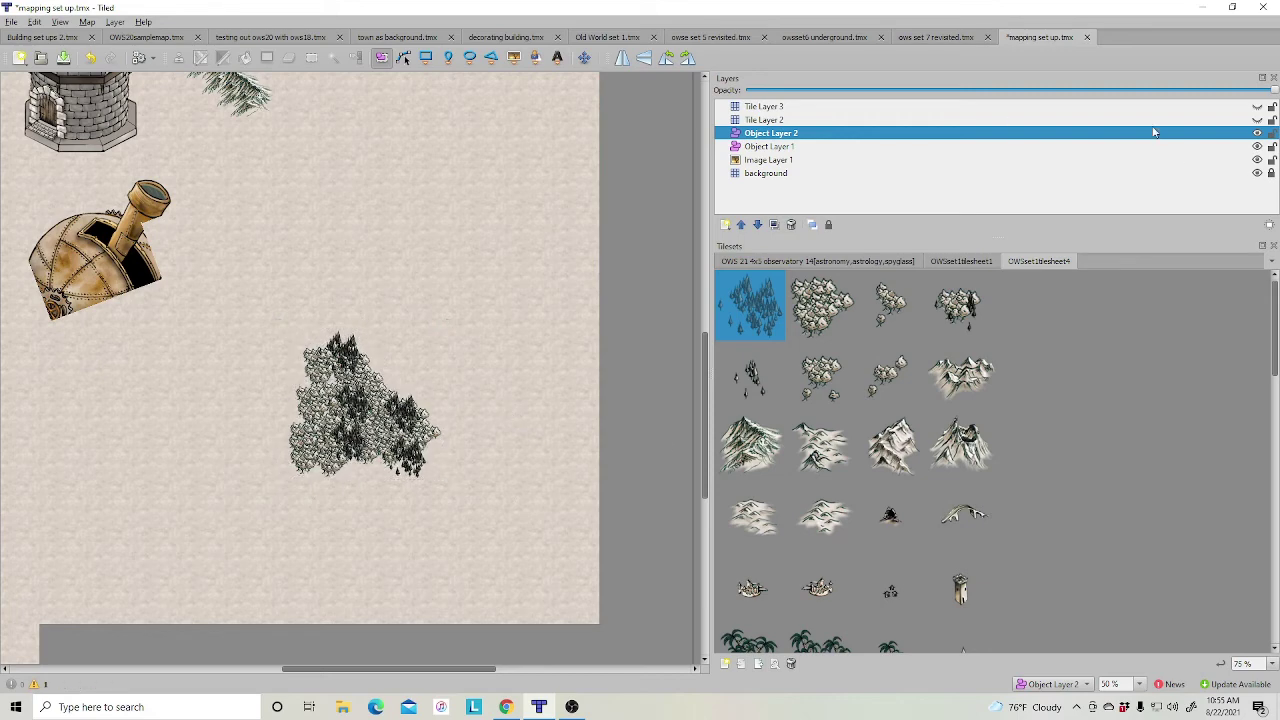
Rename Object Layer 1 as maples and Object Layer 2 as pines
left_click(767, 147)
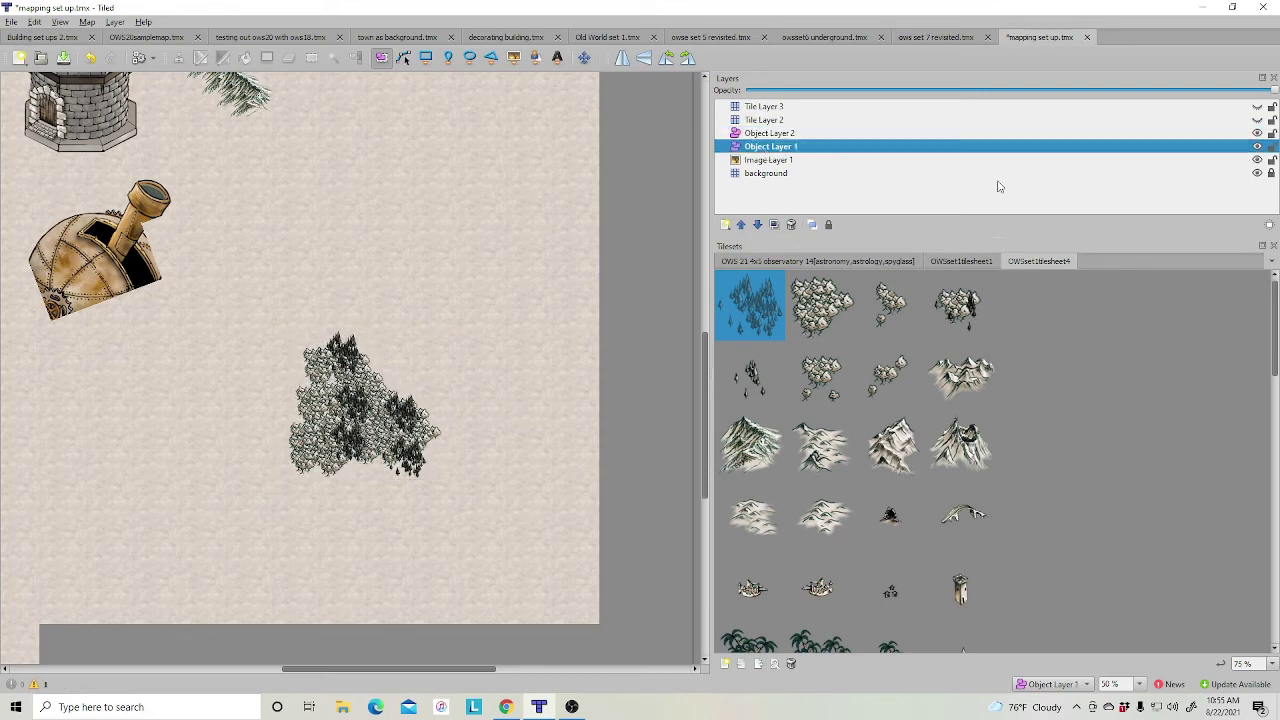
double_click(785, 150)
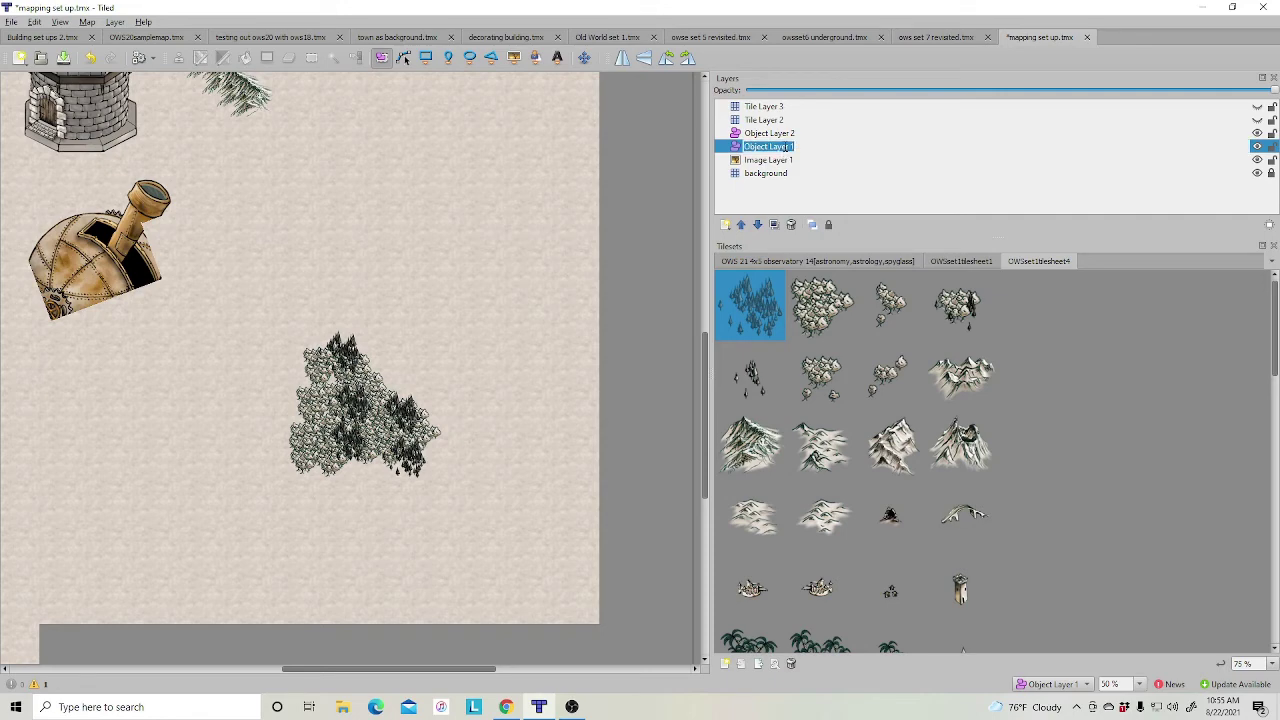
type("maples")
key("Return")
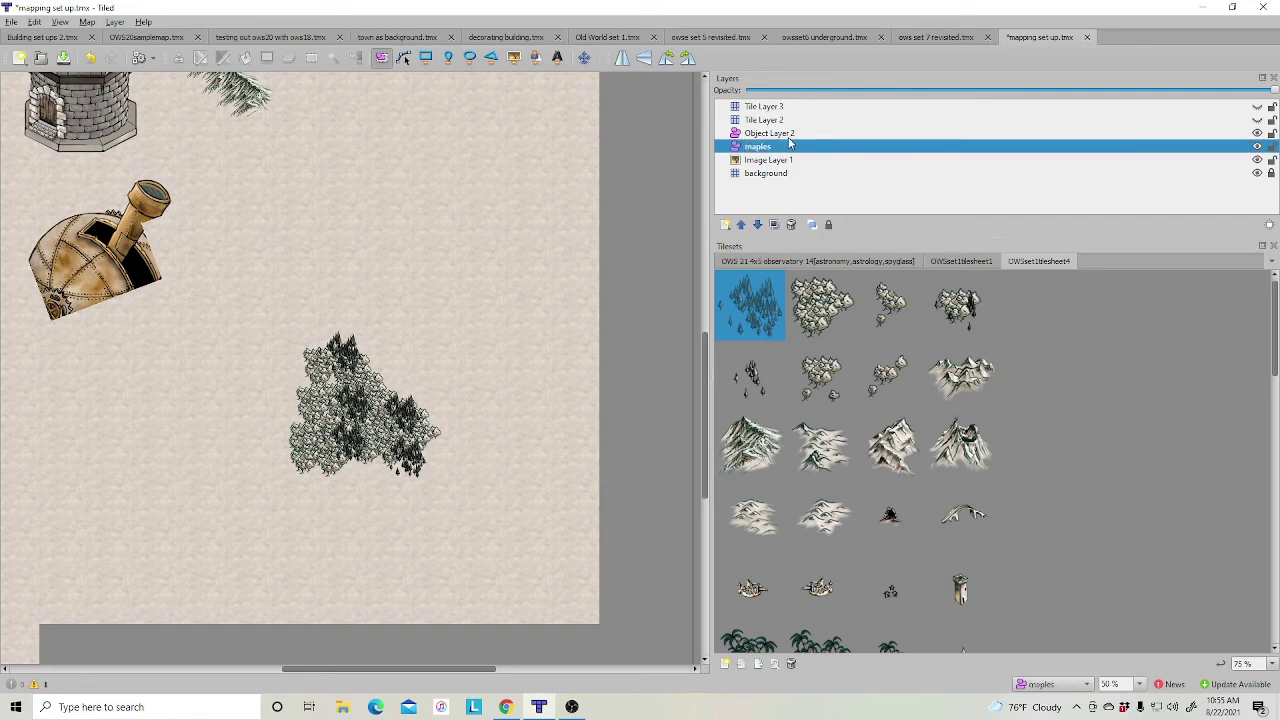
double_click(787, 135)
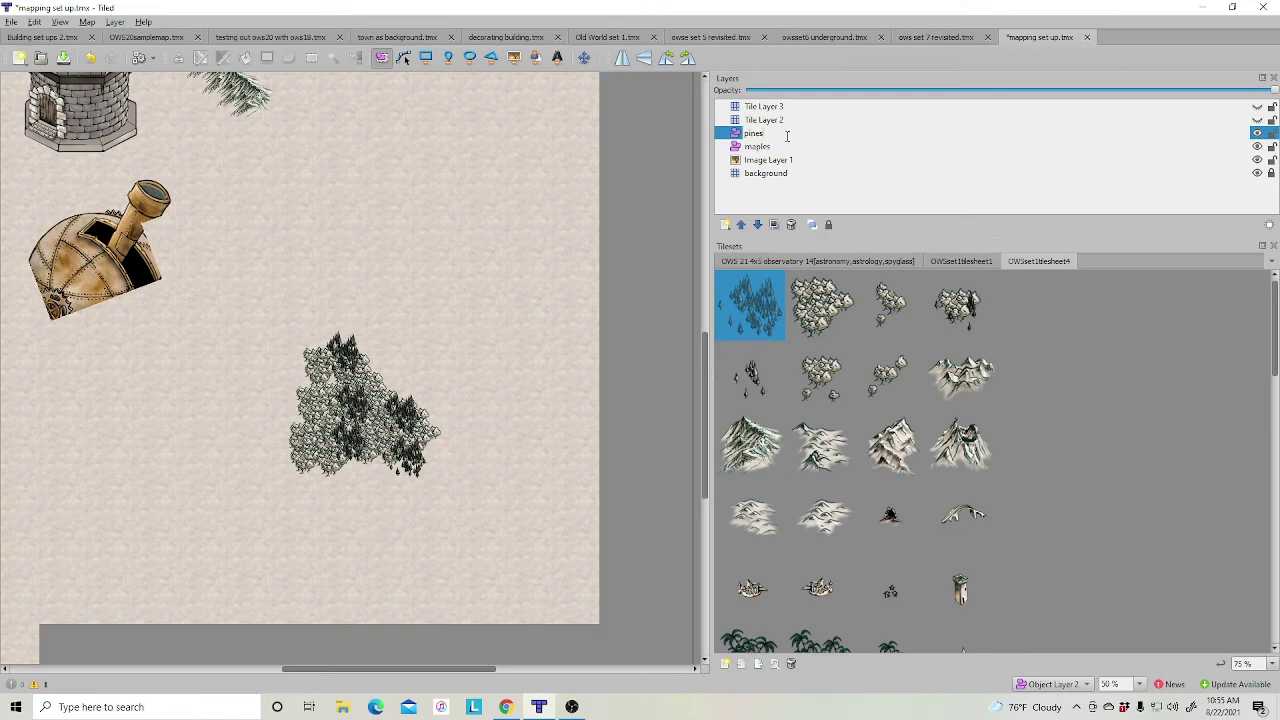
left_click(880, 160)
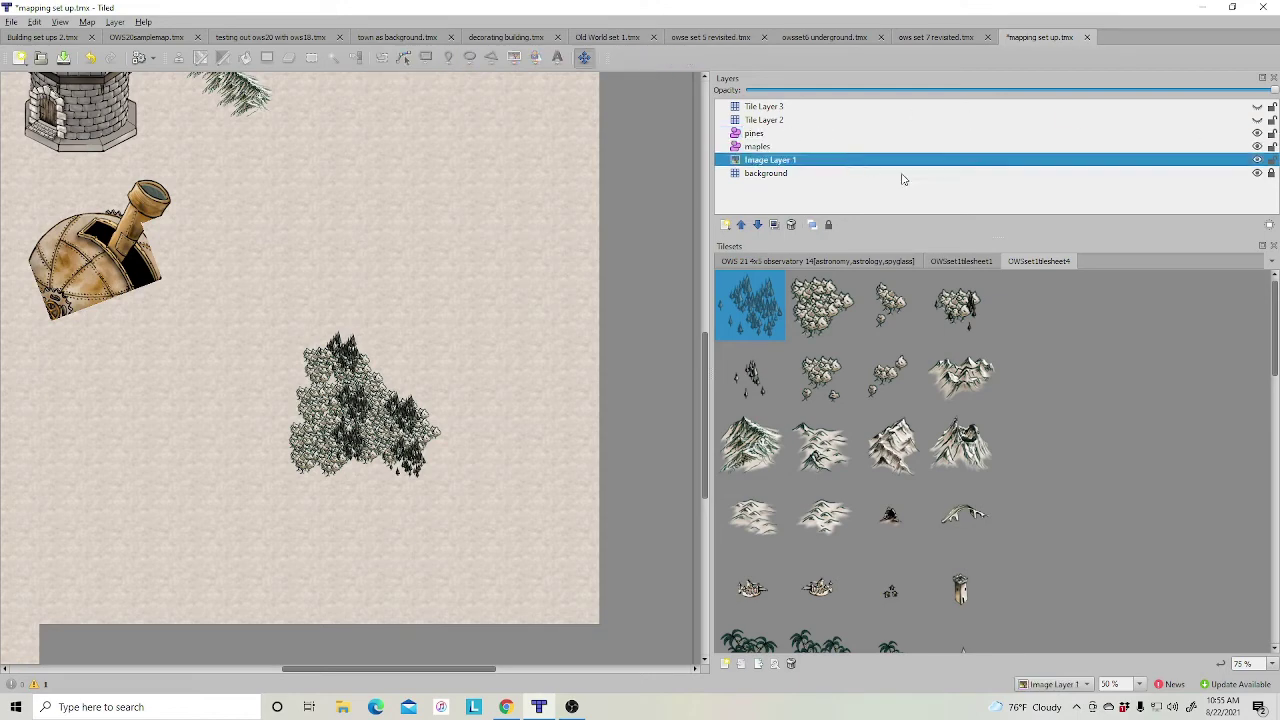
Lock the maples layer and shift the whole pines layer slightly up and to the right
left_click(801, 147)
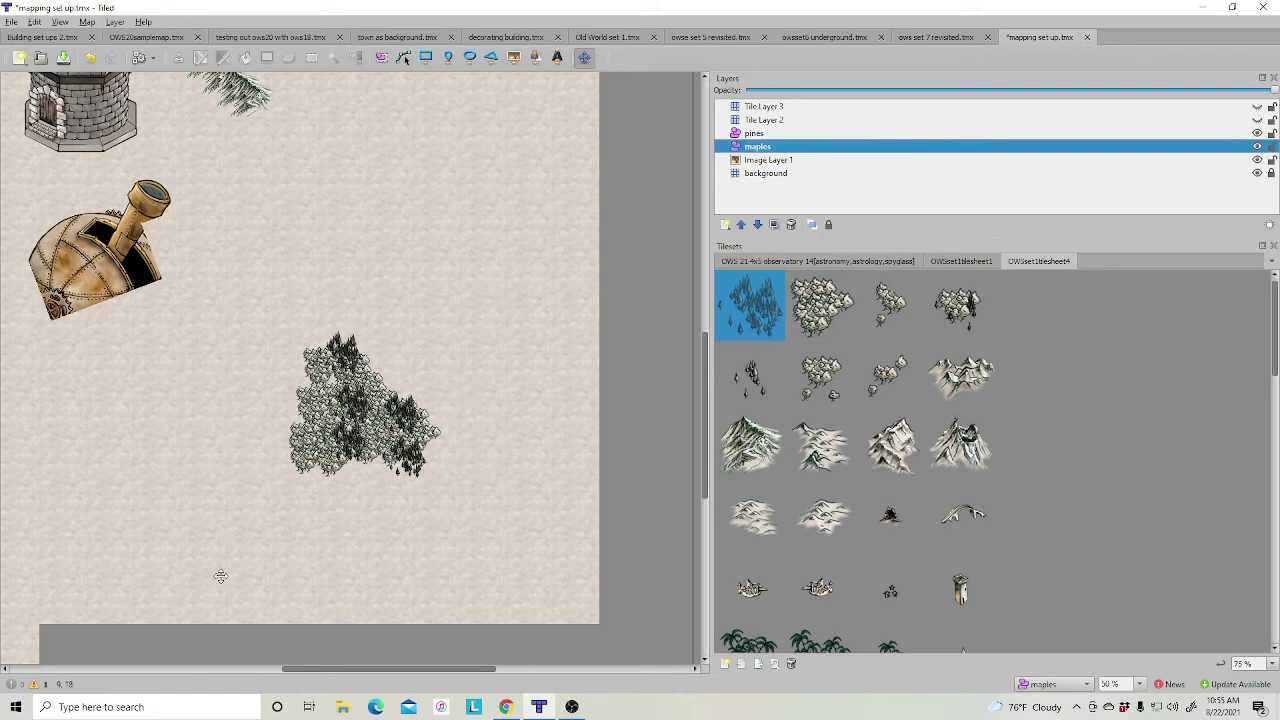
left_click(767, 136)
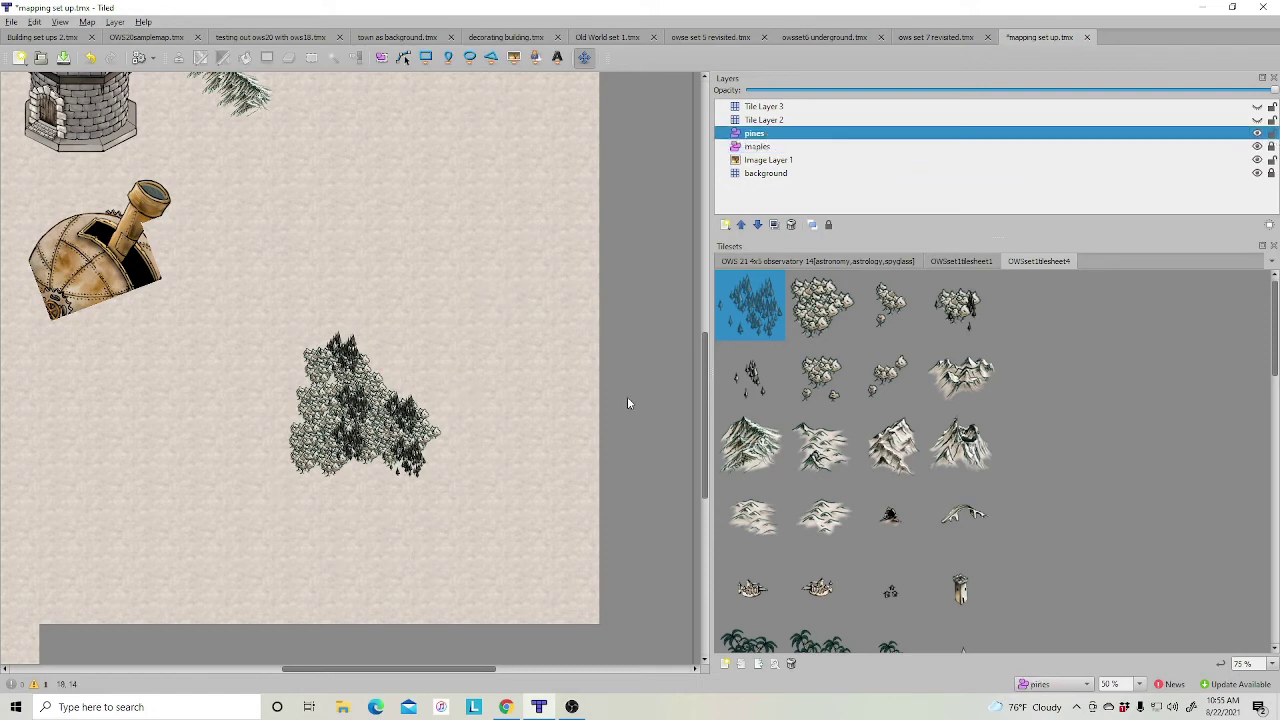
left_click(760, 148)
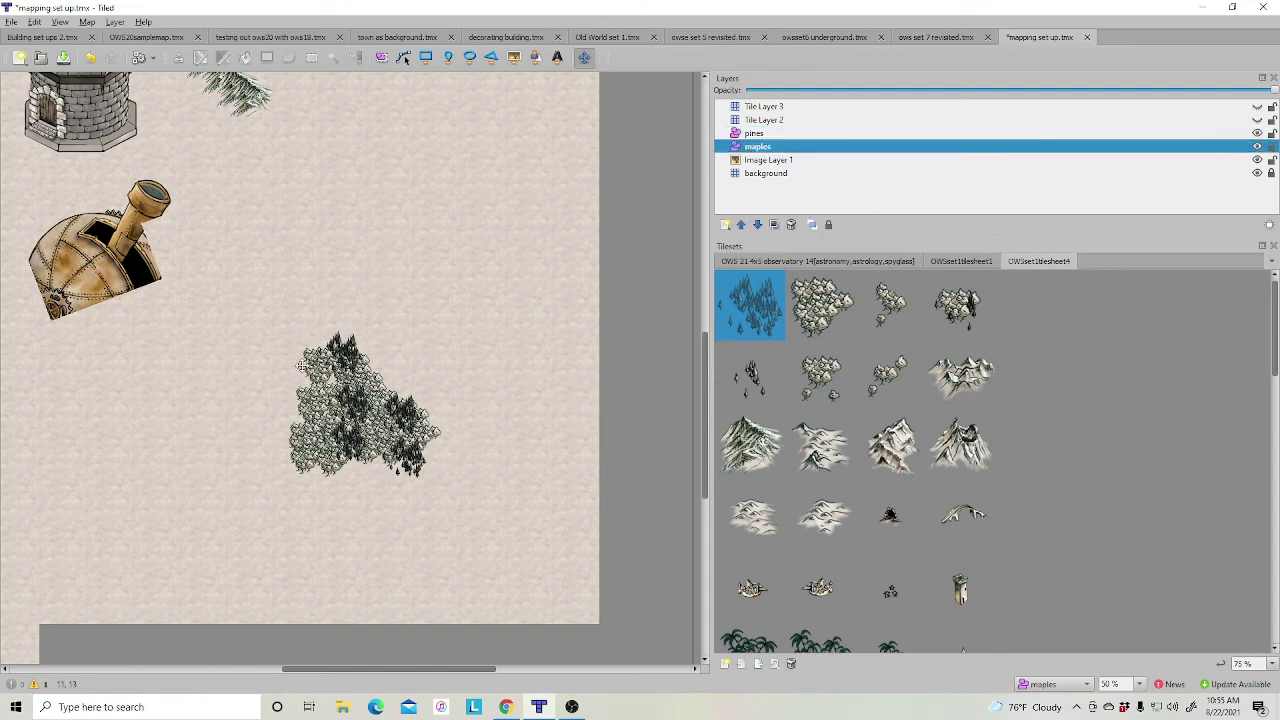
left_click(760, 136)
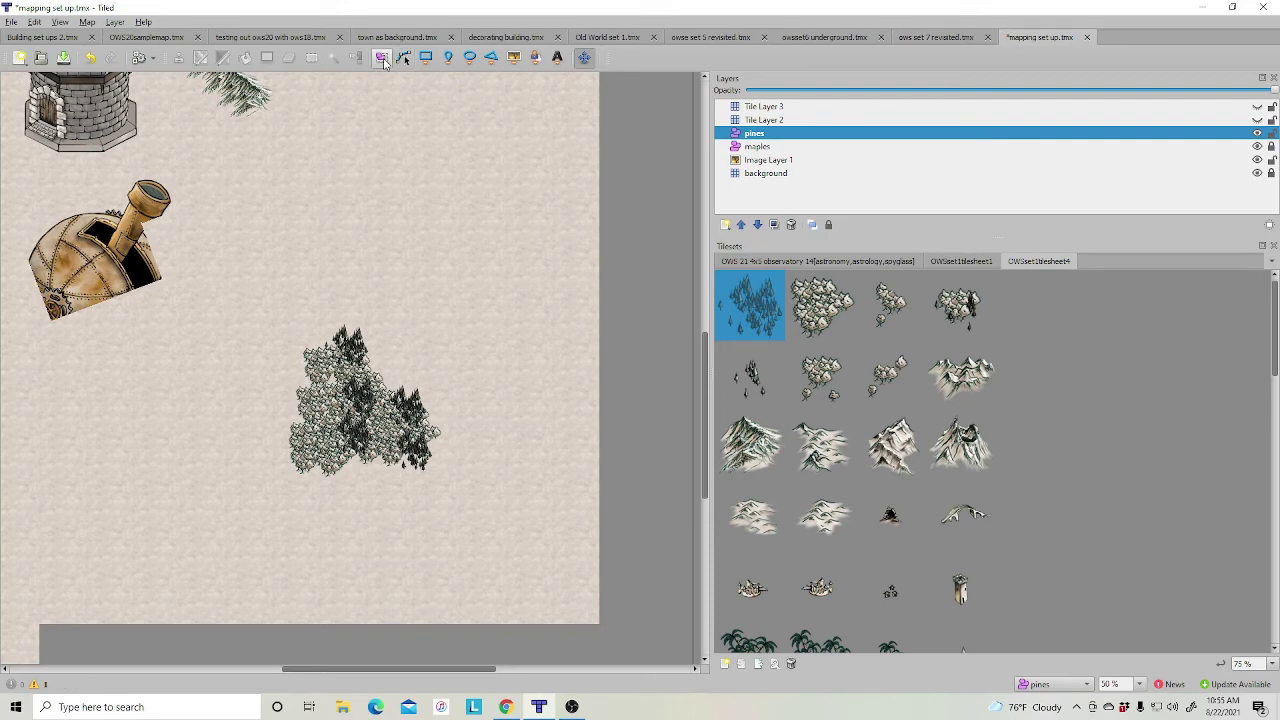
Select all the pine objects together and move them off the maple forest, up and to the right
left_click(381, 58)
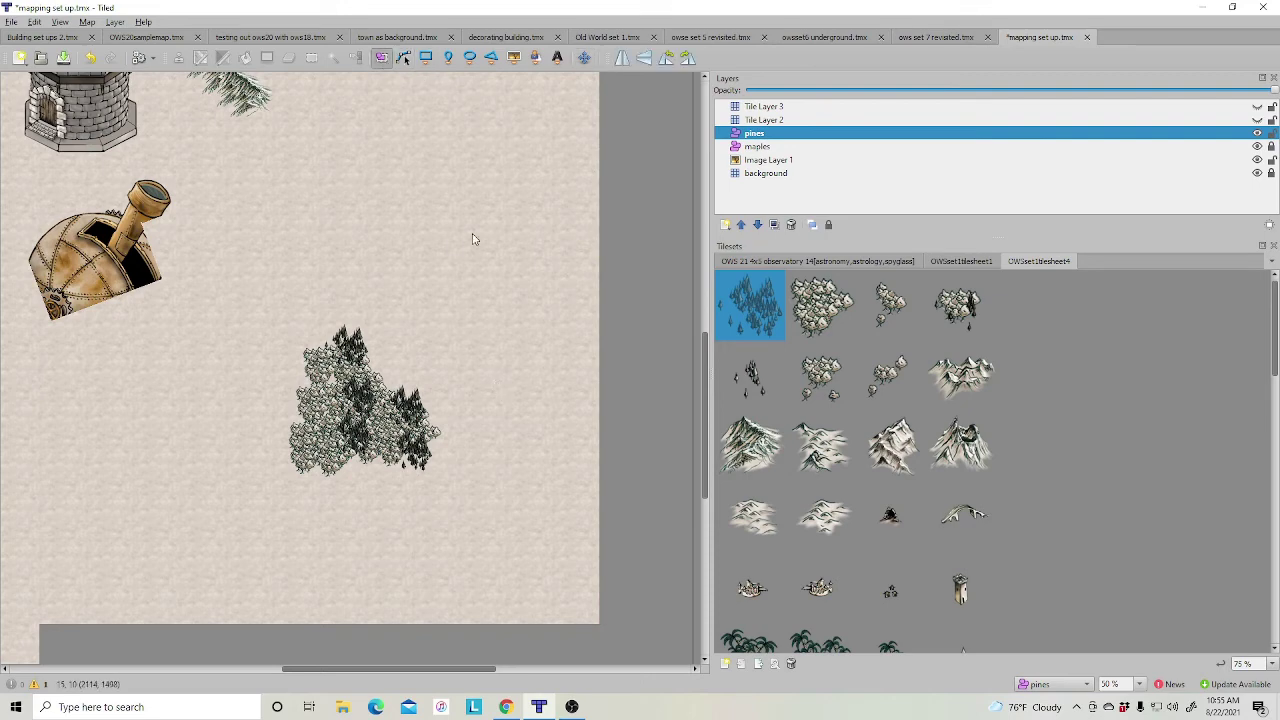
left_click_drag(514, 278, 234, 533)
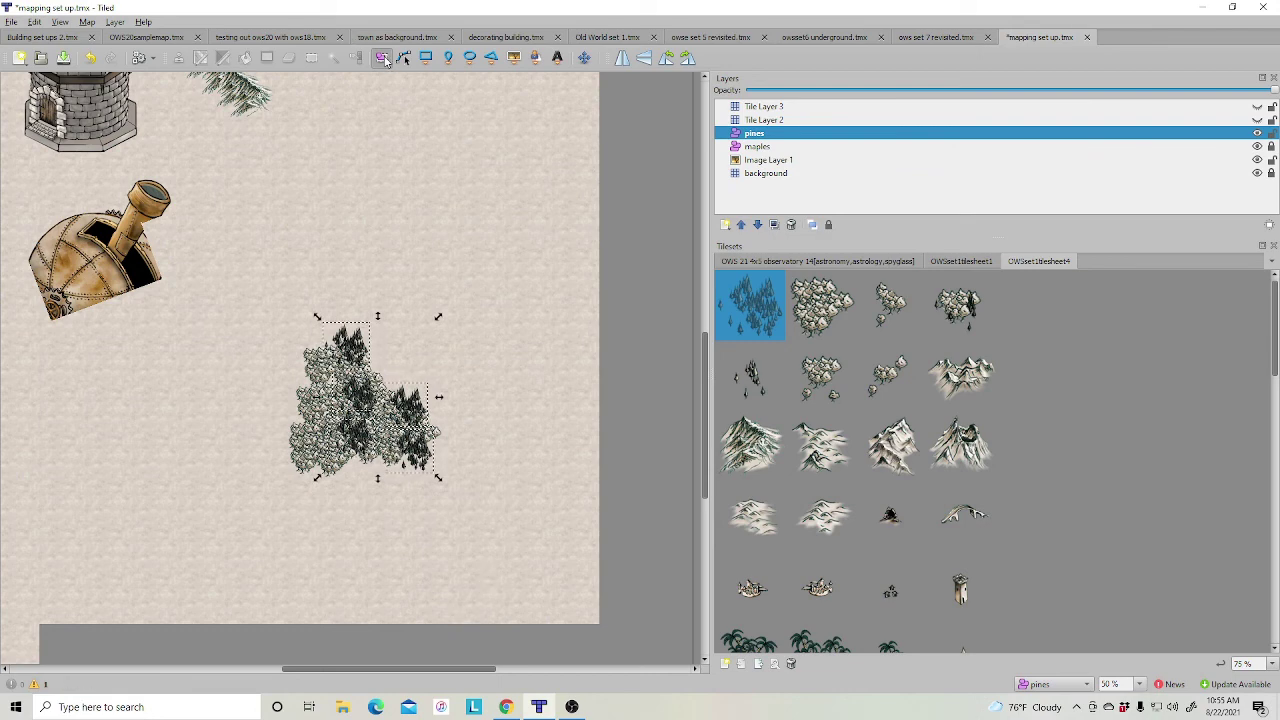
left_click_drag(503, 277, 304, 474)
left_click_drag(280, 236, 442, 446)
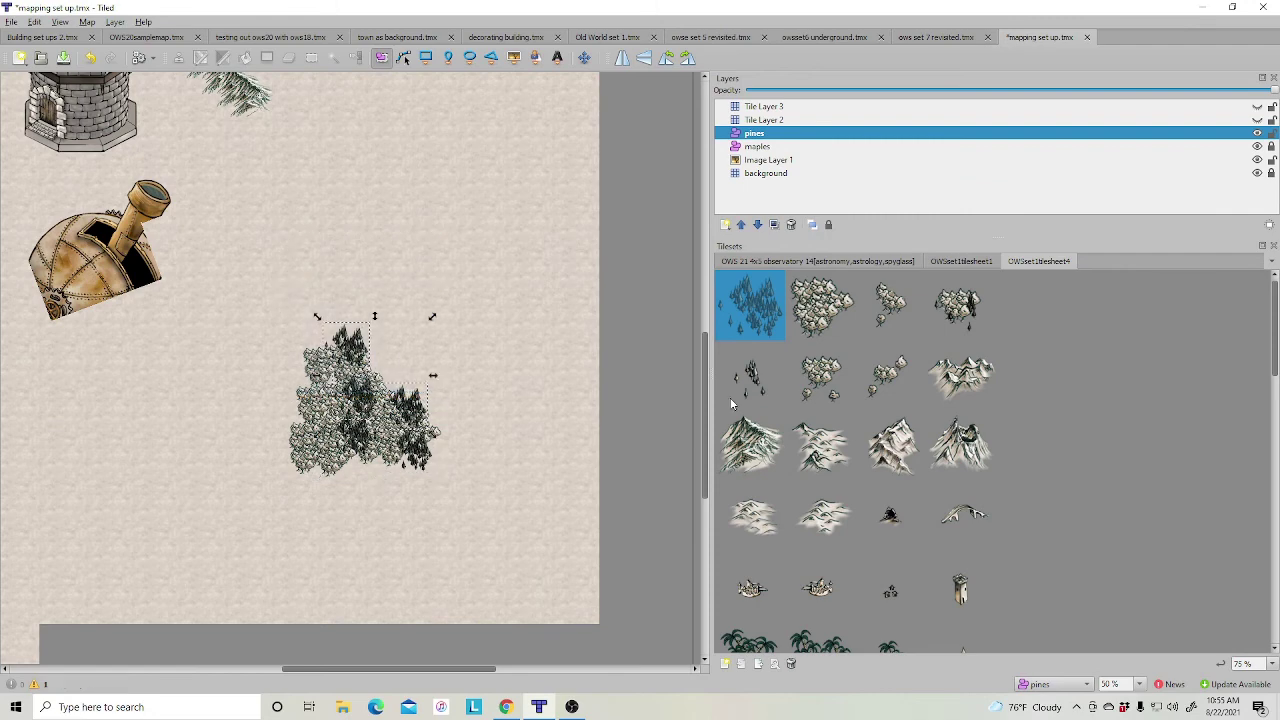
left_click_drag(244, 234, 476, 548)
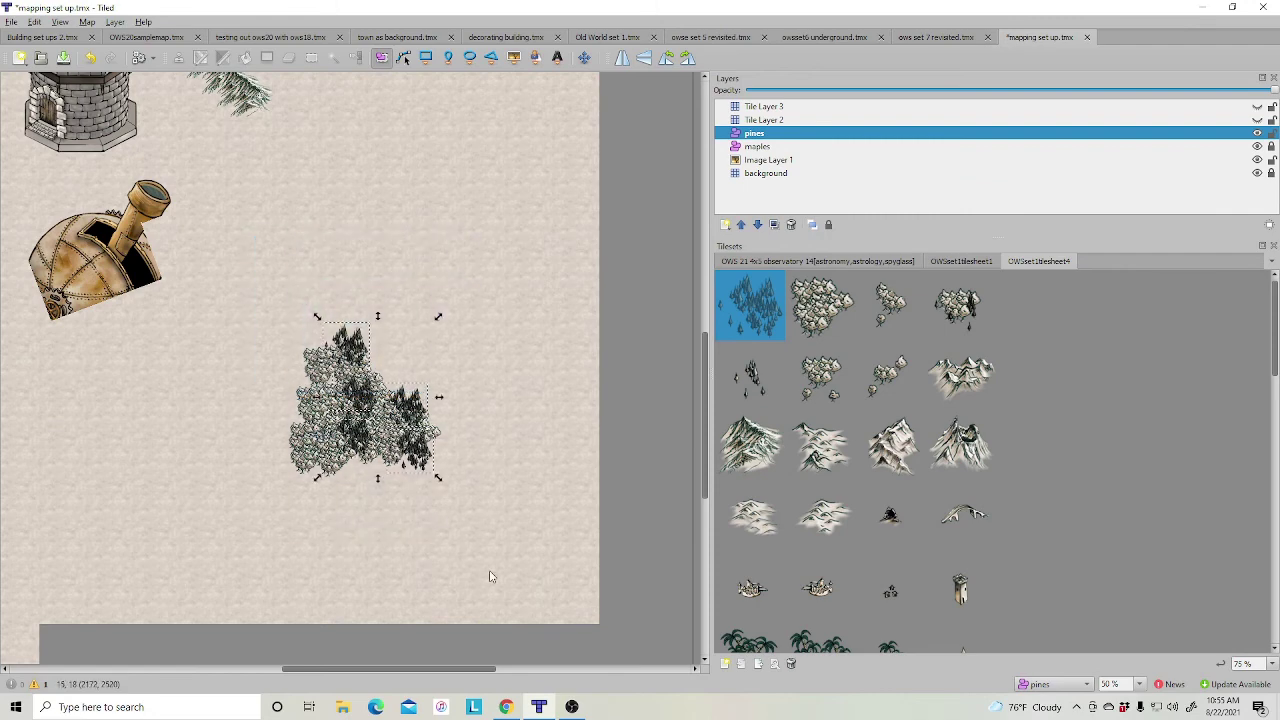
left_click_drag(414, 331, 507, 255)
Reselect the whole group of pines and rotate it slightly
left_click(491, 225)
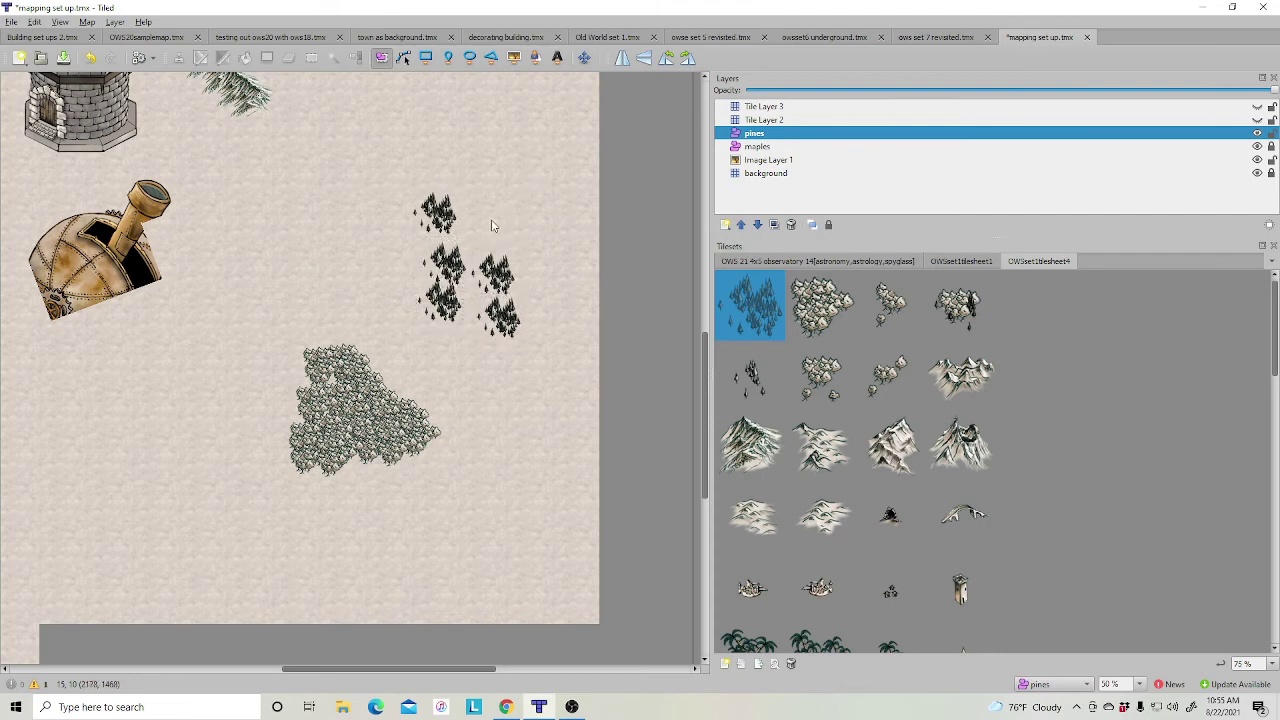
left_click_drag(405, 169, 576, 422)
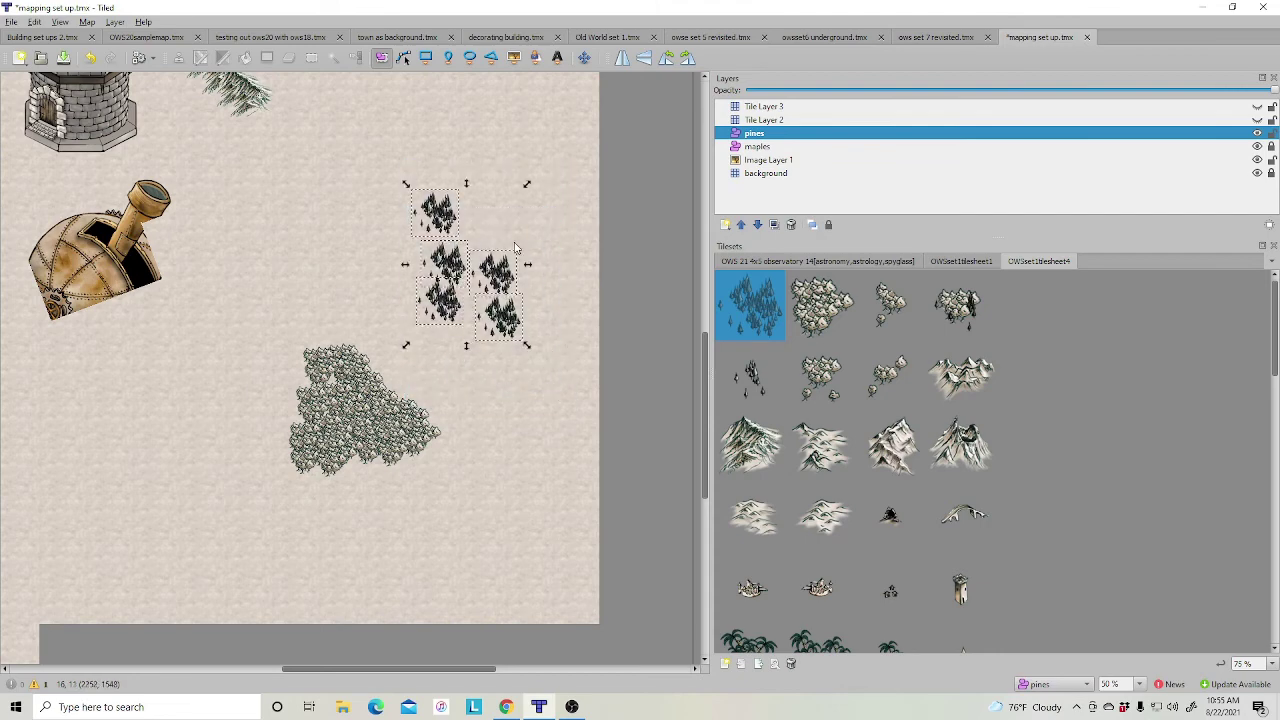
left_click(417, 197)
left_click_drag(527, 184, 540, 218)
Flip the pine group horizontally and vertically, then move it back over the maple forest
key("x")
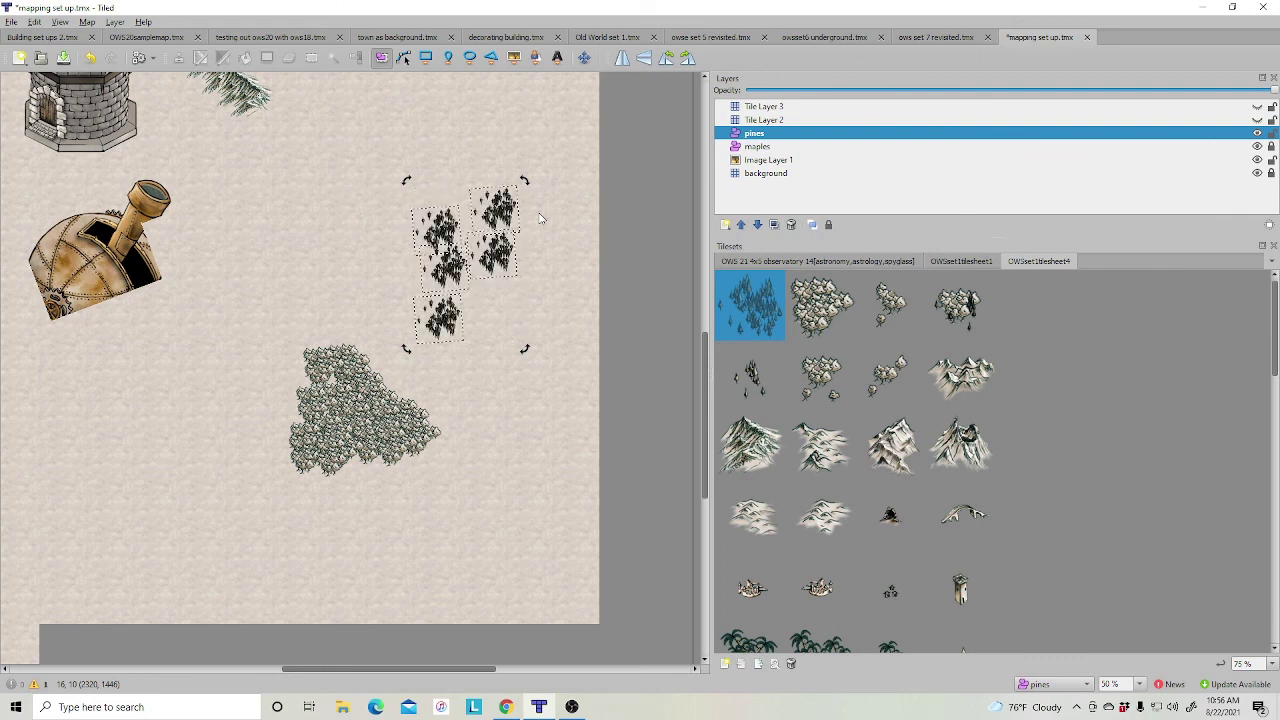
key("y")
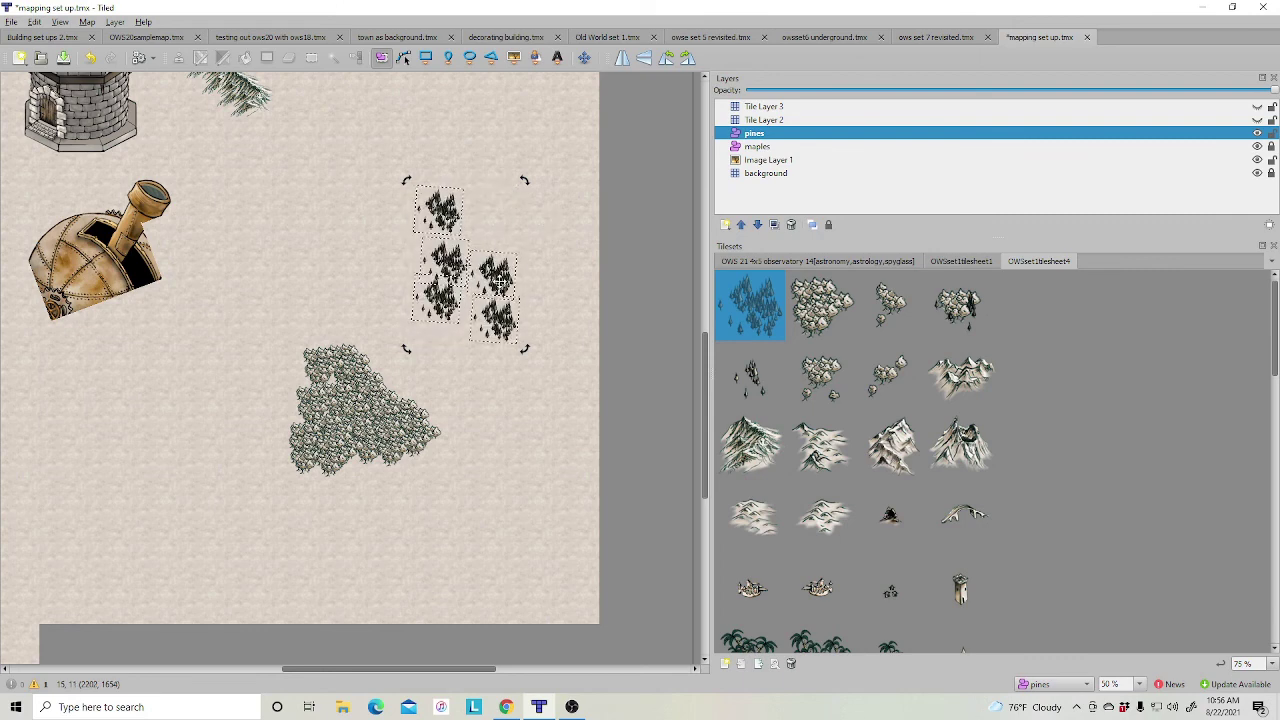
left_click_drag(445, 265, 350, 401)
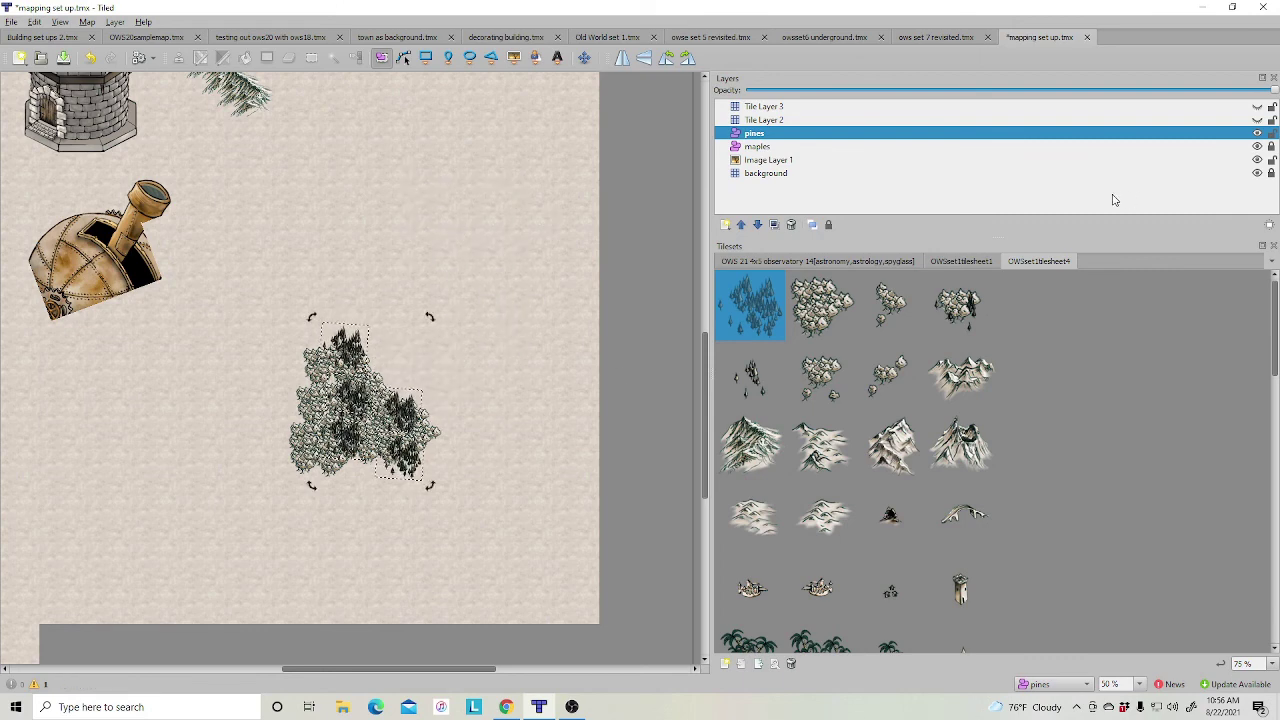